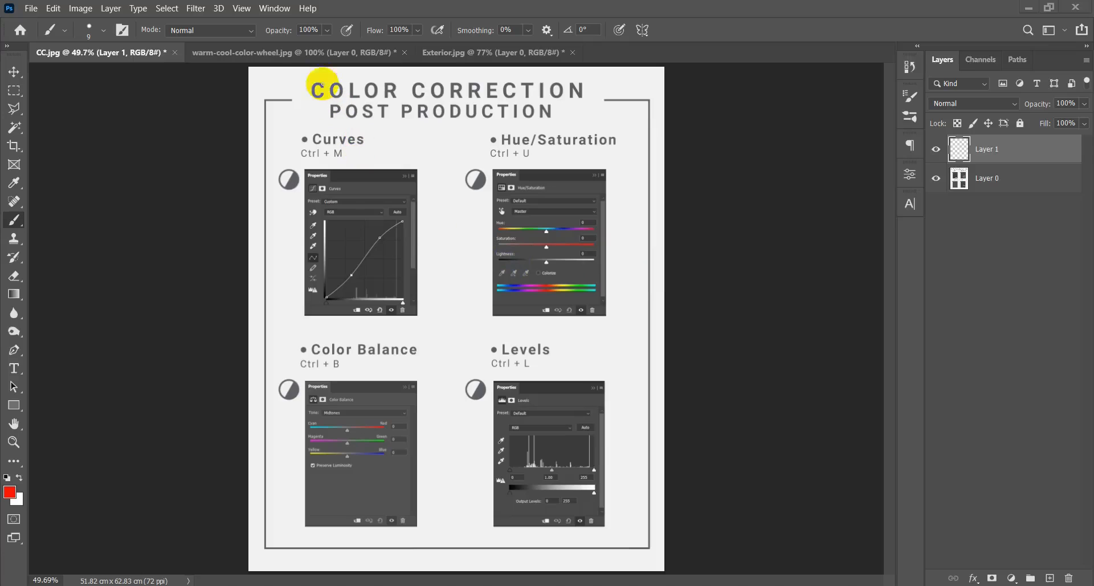
Underline the COLOR CORRECTION title in red, undo the underline, and circle the word COLOR instead.
left_click_drag(318, 103, 588, 103)
left_click_drag(339, 117, 586, 113)
key("ctrl+z")
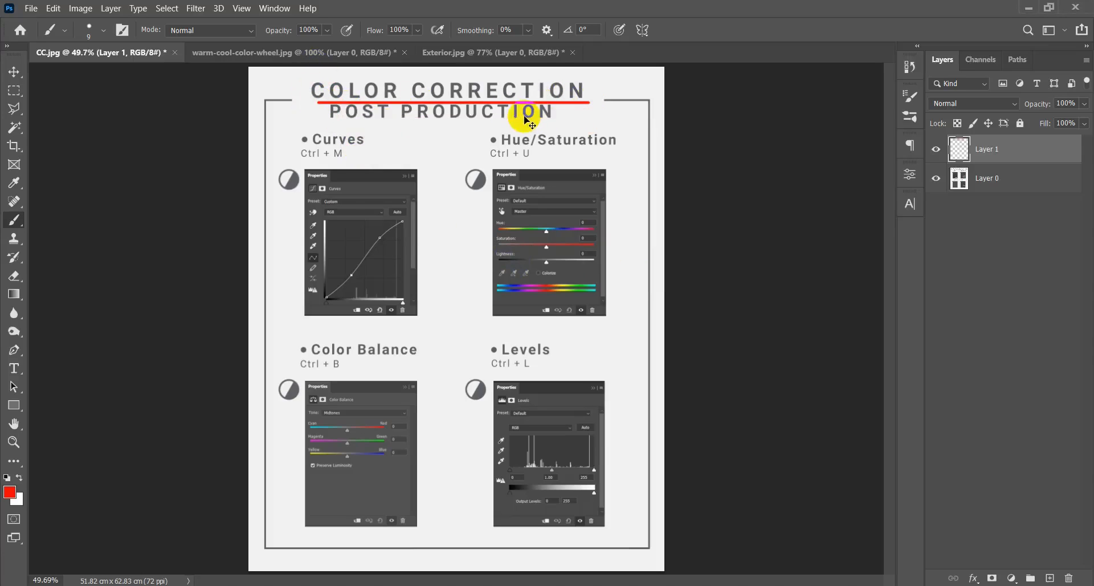
mouse_move(396, 98)
left_mouse_down()
mouse_move(276, 98)
mouse_move(301, 116)
left_mouse_up()
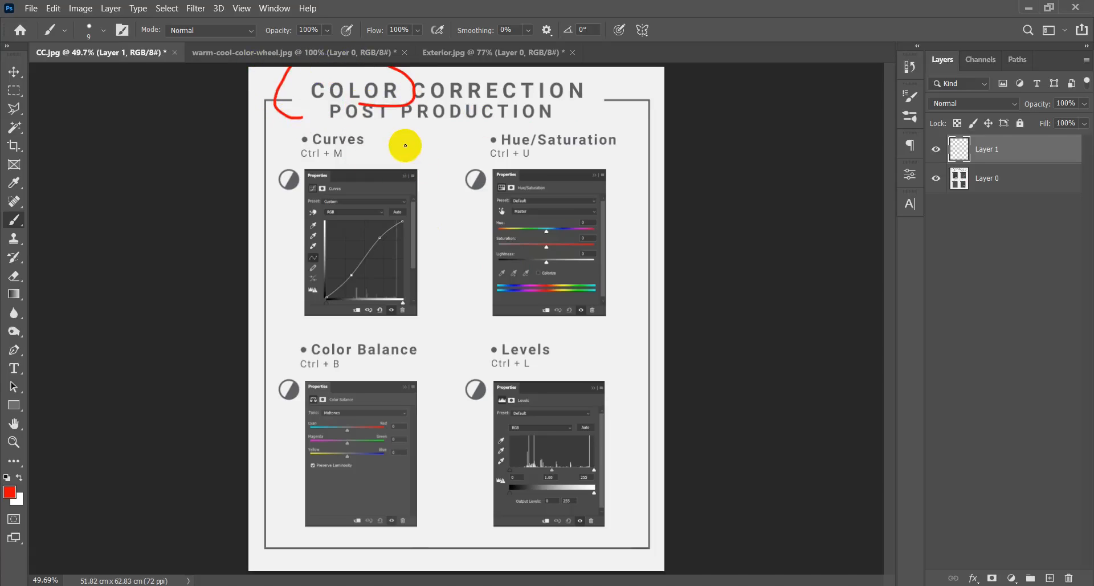
In warm-cool-color-wheel.jpg, underline and circle the WARM and COLD headings with the red brush.
left_click(303, 52)
scroll(504, 228, "down", 1)
scroll(504, 228, "up", 5)
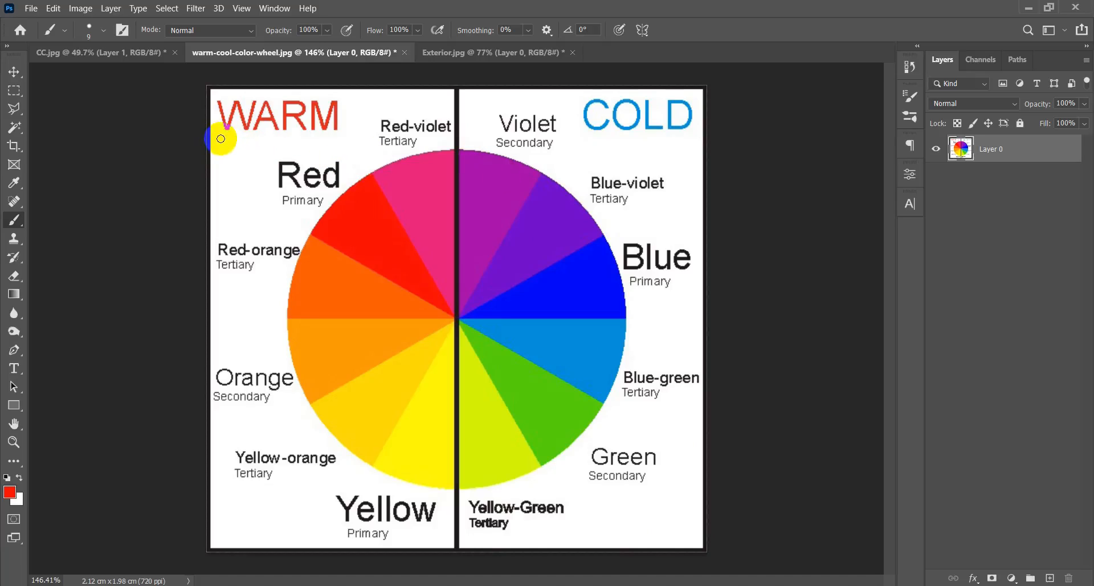
left_click_drag(216, 138, 327, 138)
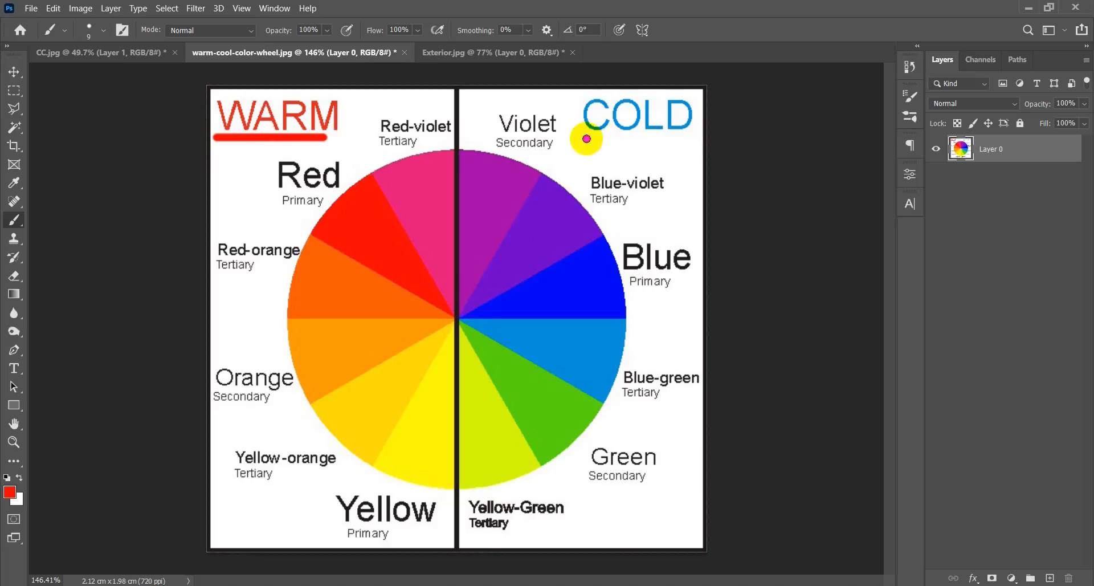
left_click_drag(583, 138, 709, 137)
mouse_move(252, 154)
left_mouse_down()
mouse_move(311, 154)
mouse_move(360, 99)
mouse_move(169, 94)
mouse_move(249, 133)
left_mouse_up()
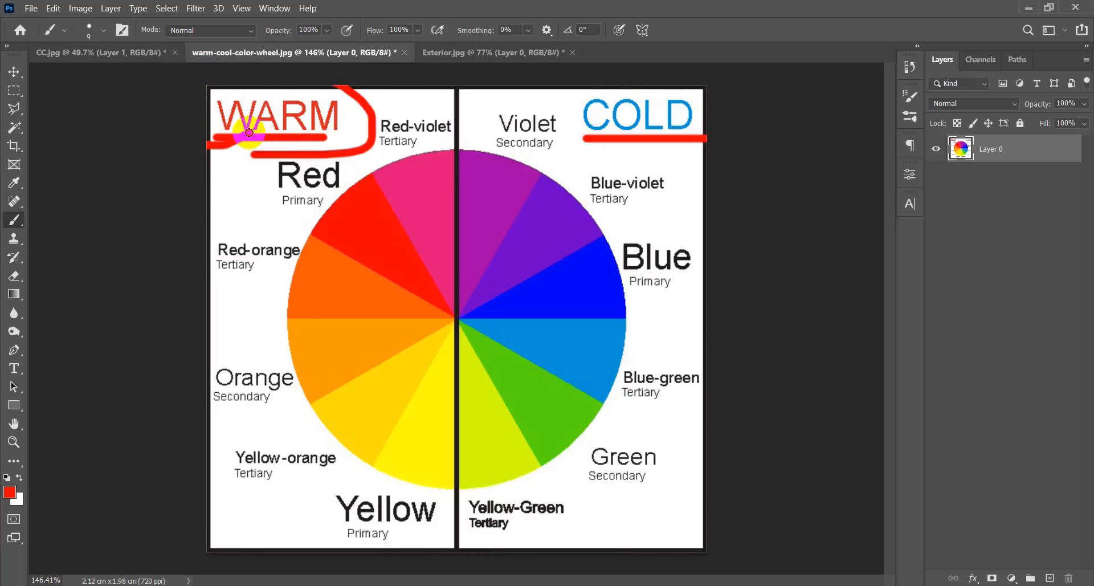
mouse_move(573, 138)
left_mouse_down()
mouse_move(723, 139)
mouse_move(702, 101)
mouse_move(623, 86)
mouse_move(582, 90)
mouse_move(572, 136)
left_mouse_up()
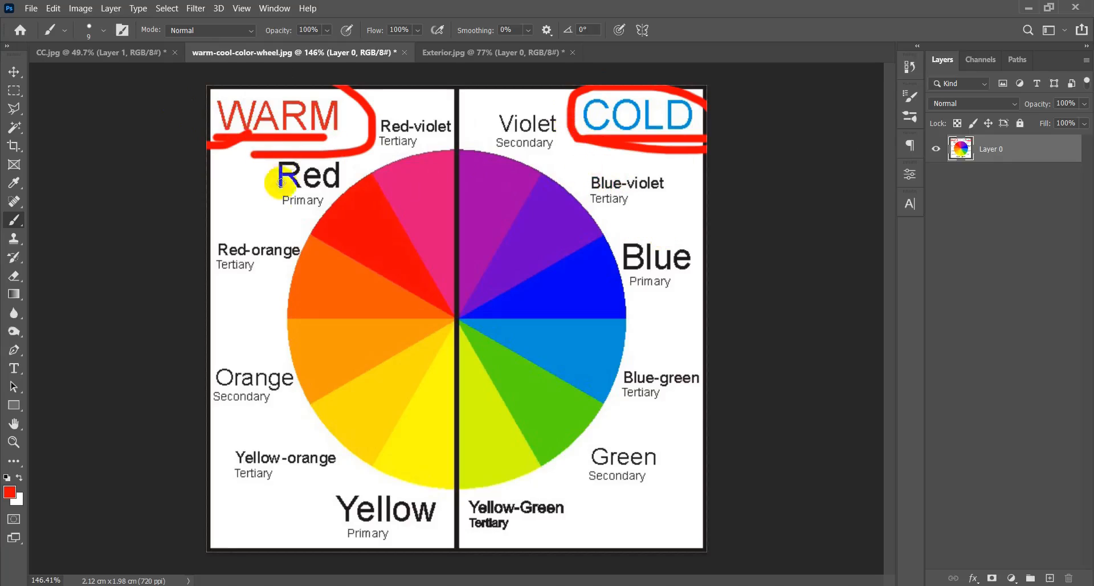
Mark the red, red-orange and yellow-orange wedges, plus the blue-violet, blue and green wedges, with short red strokes.
left_click_drag(342, 218, 283, 200)
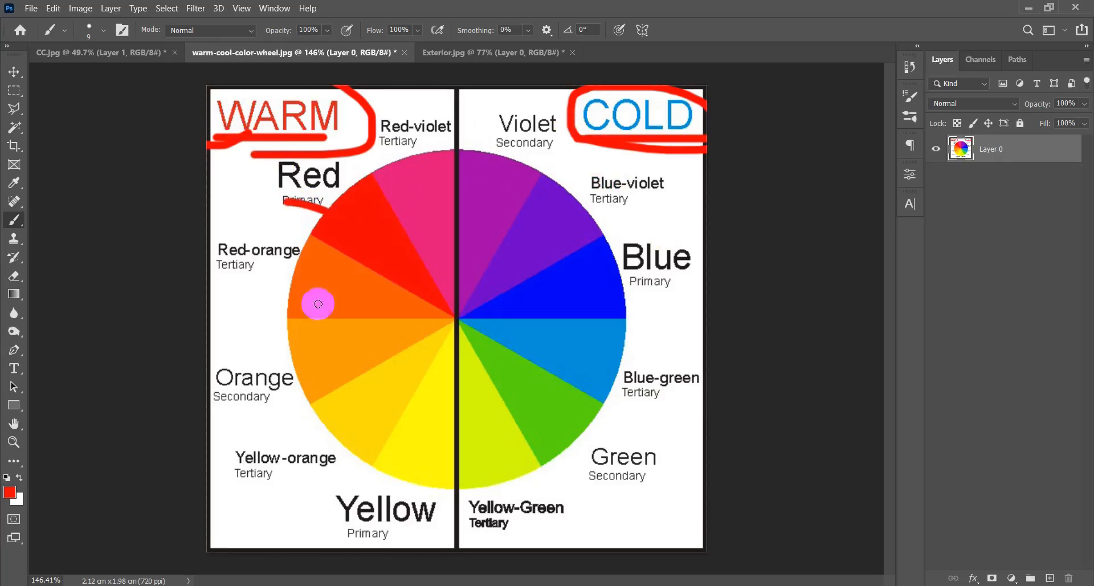
left_click_drag(317, 303, 238, 297)
left_click_drag(375, 437, 334, 469)
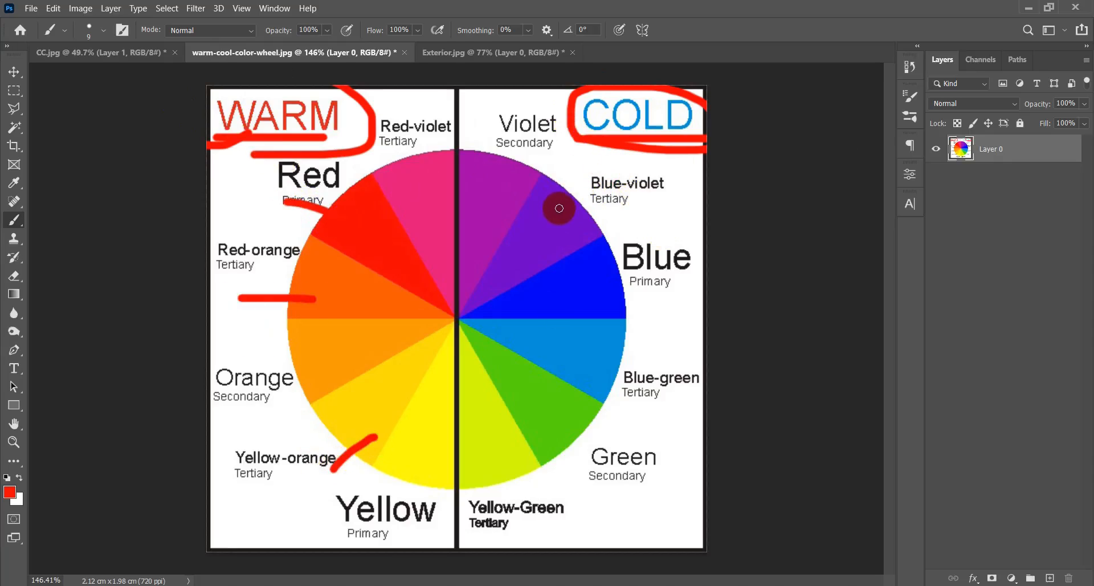
left_click_drag(570, 201, 606, 178)
left_click_drag(593, 284, 667, 285)
left_click_drag(577, 411, 617, 458)
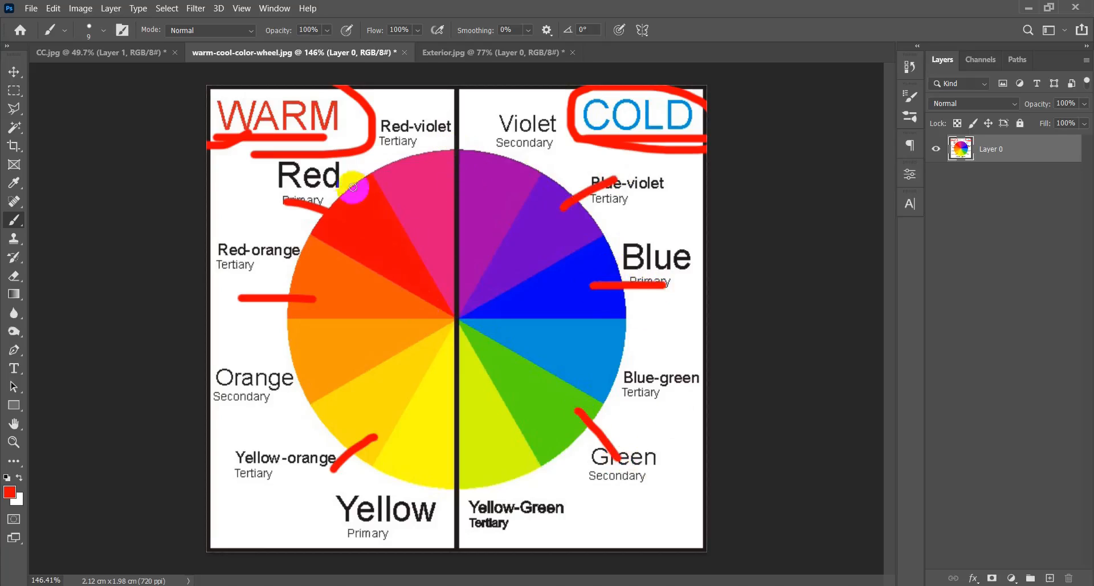
Reinforce the red marks on the red, red-orange and yellow-orange wedges with additional brush strokes.
left_click_drag(340, 220, 287, 193)
left_click_drag(297, 304, 210, 299)
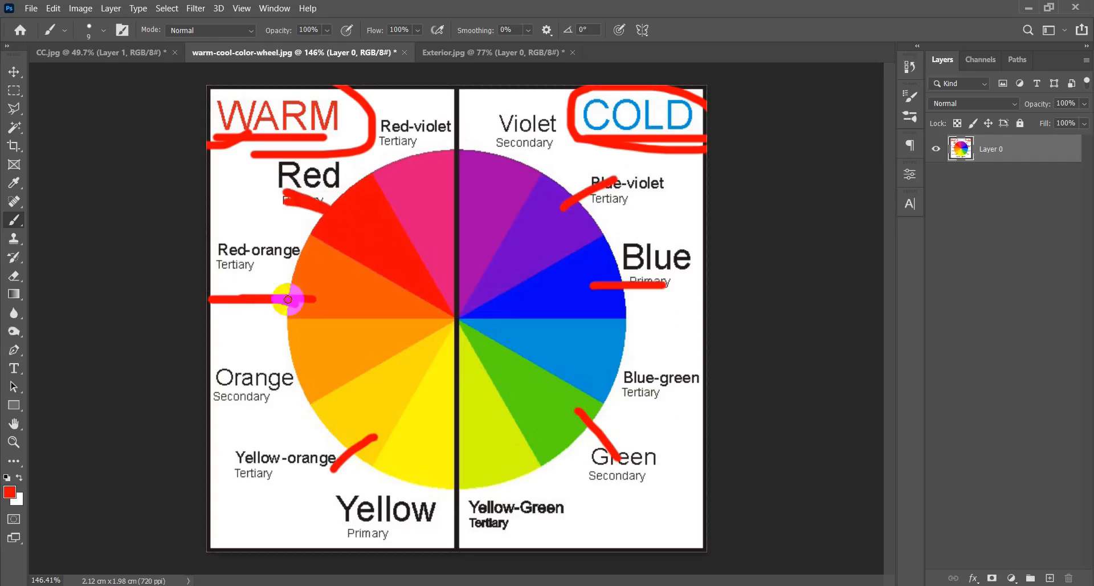
mouse_move(359, 434)
left_mouse_down()
mouse_move(332, 461)
mouse_move(378, 440)
mouse_move(356, 455)
left_mouse_up()
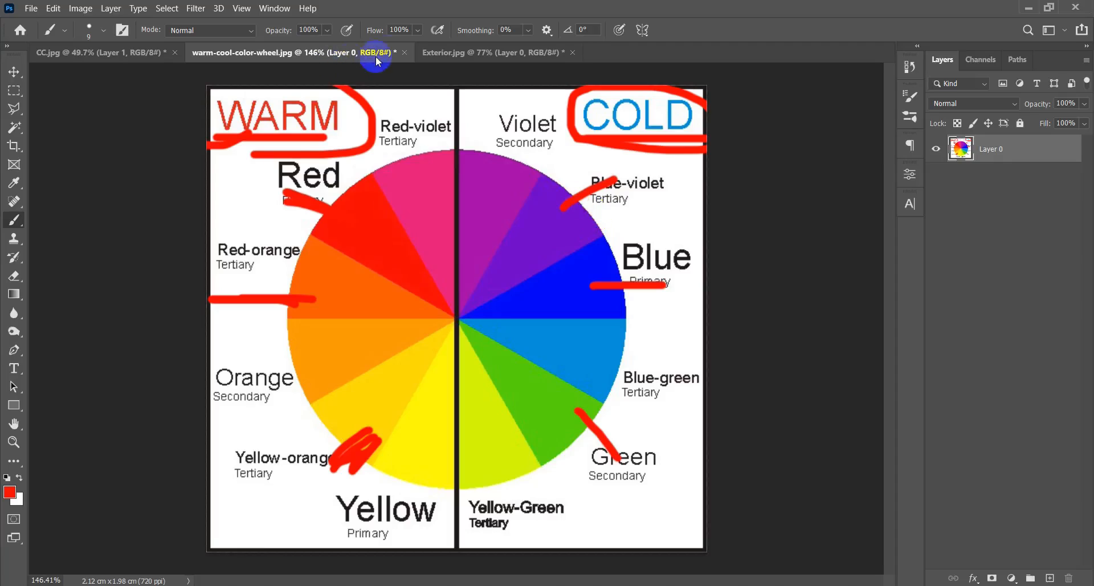
Close warm-cool-color-wheel.jpg without saving its changes.
left_click(406, 51)
left_click(542, 237)
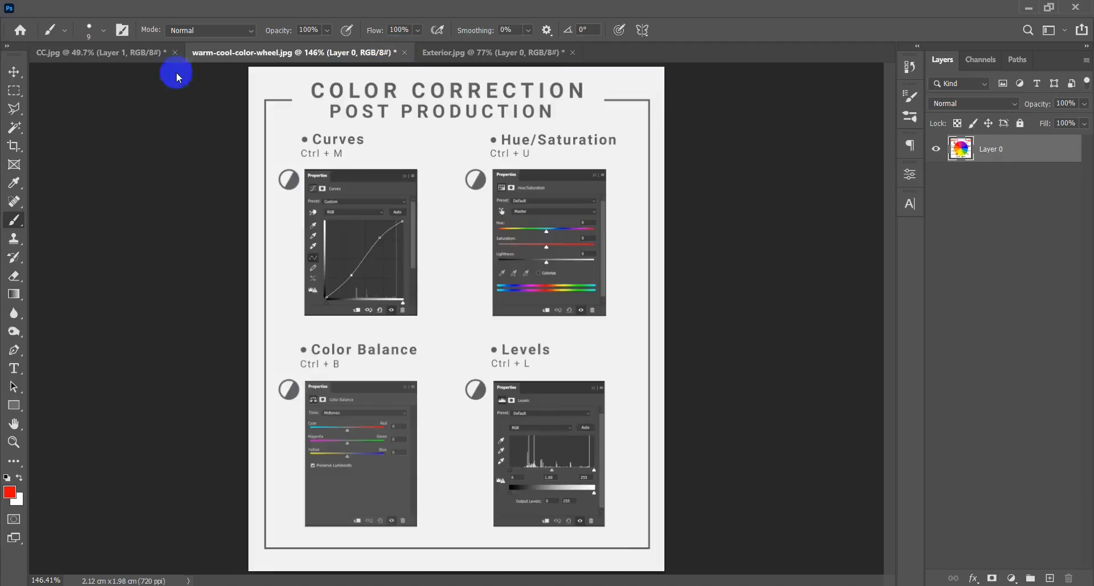
key("v")
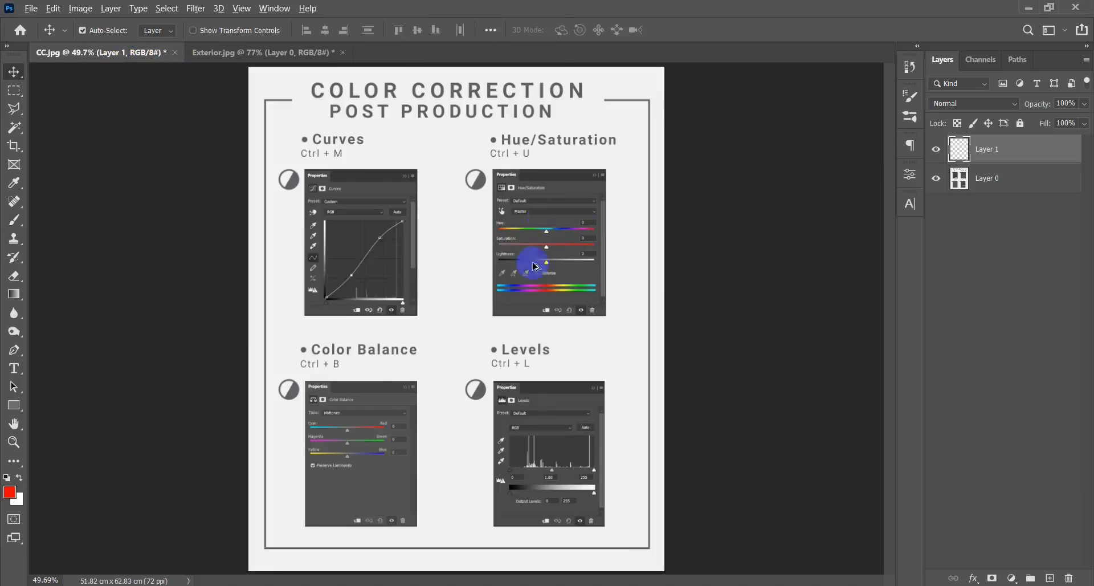
Circle the Curves, Hue/Saturation, Levels and Color Balance headings in red with the Brush tool and undo the circles.
scroll(476, 262, "down", 2)
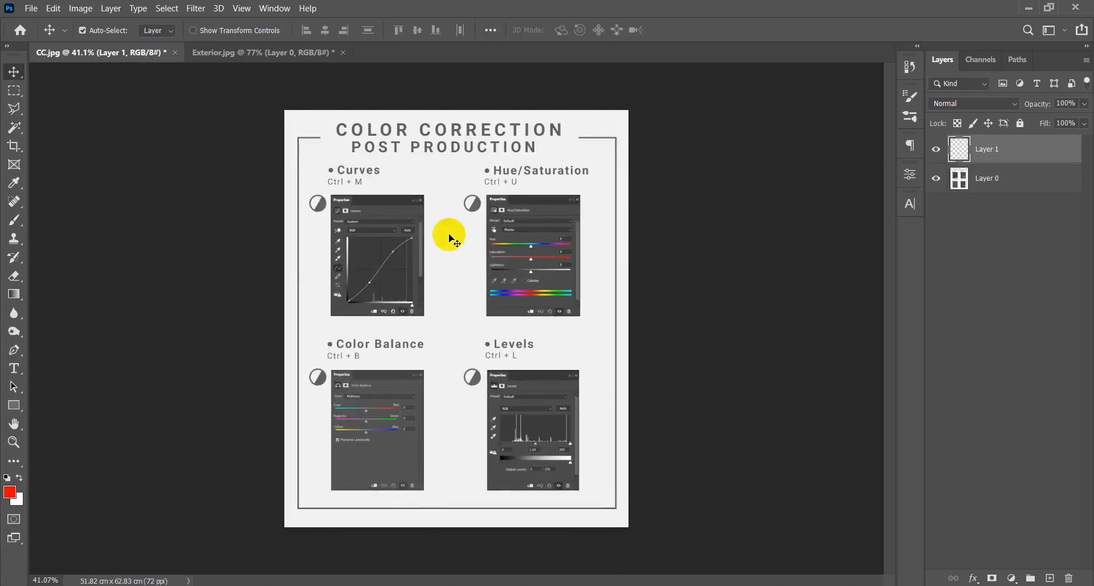
key("b")
scroll(491, 192, "up", 2)
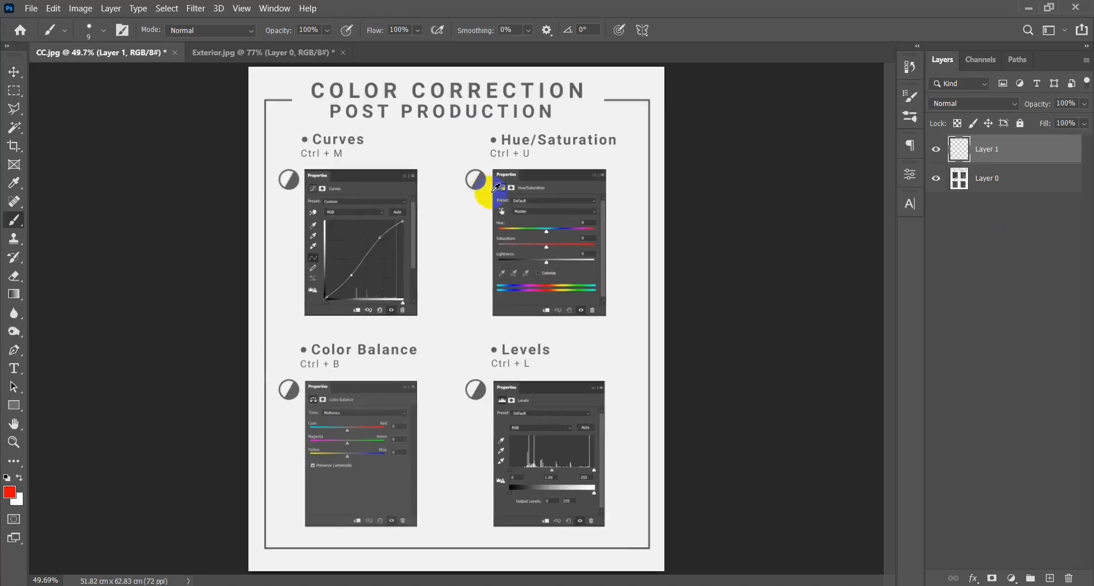
mouse_move(289, 130)
left_mouse_down()
mouse_move(391, 139)
mouse_move(307, 123)
left_mouse_up()
mouse_move(631, 123)
left_mouse_down()
mouse_move(552, 113)
mouse_move(584, 137)
left_mouse_up()
mouse_move(567, 325)
left_mouse_down()
mouse_move(472, 394)
mouse_move(547, 346)
left_mouse_up()
mouse_move(394, 333)
left_mouse_down()
mouse_move(310, 387)
mouse_move(435, 356)
left_mouse_up()
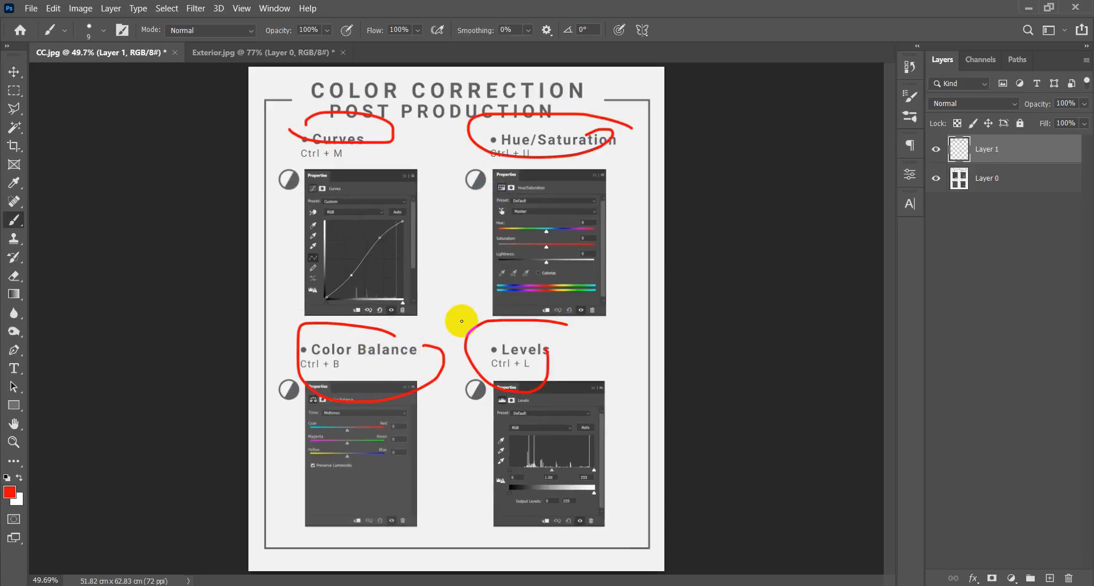
key("ctrl+z")
key("ctrl+z")
key("ctrl+z")
key("ctrl+z")
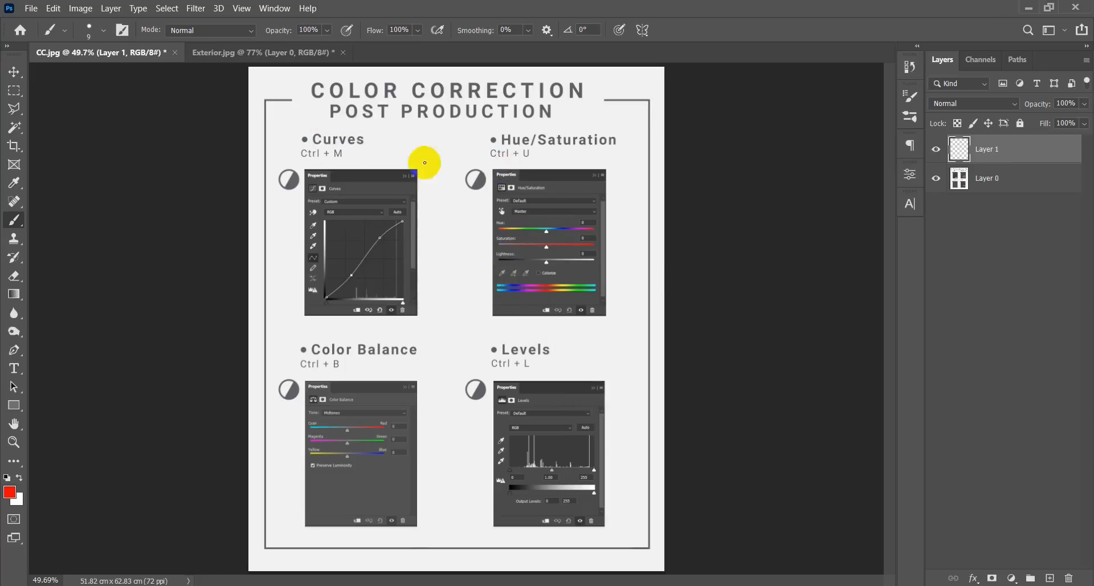
Point out the four adjustment headings and their shortcuts again with temporary red marks, circle Curves, and undo the marks.
mouse_move(351, 166)
left_mouse_down()
mouse_move(272, 122)
mouse_move(291, 151)
left_mouse_up()
mouse_move(595, 311)
left_mouse_down()
mouse_move(566, 354)
mouse_move(584, 319)
left_mouse_up()
key("ctrl+z")
key("ctrl+z")
left_click_drag(572, 120, 495, 135)
left_click_drag(422, 335, 420, 362)
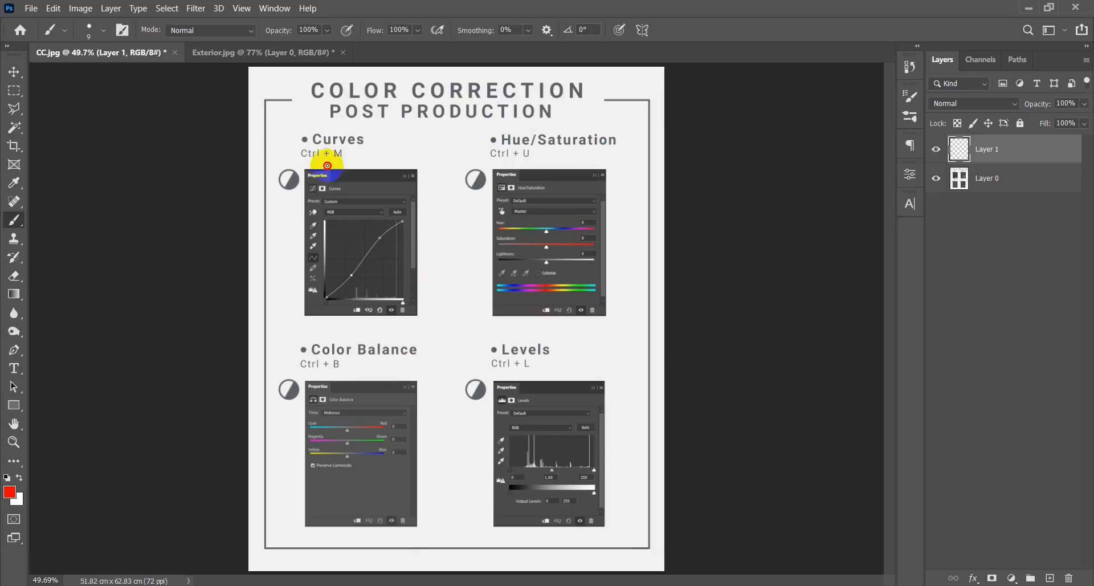
left_click_drag(327, 165, 308, 169)
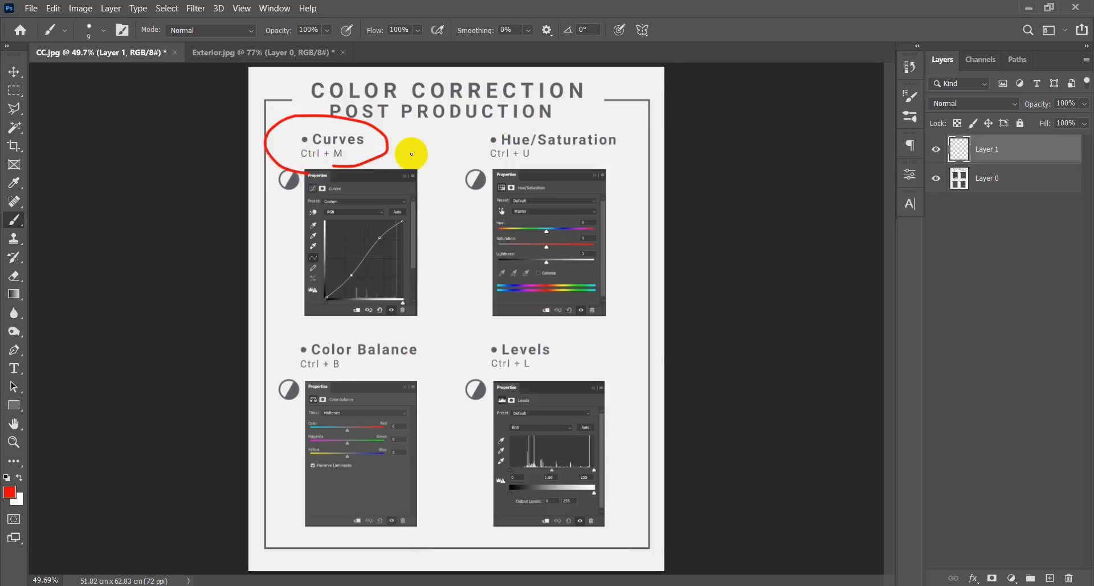
key("ctrl+z")
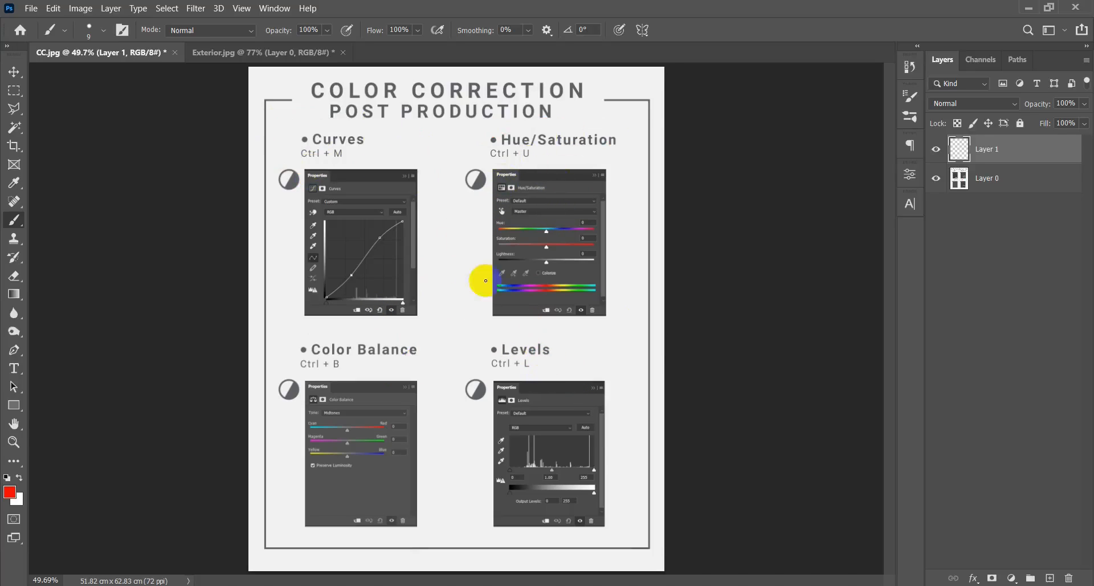
Mark the Ctrl + M shortcut under the Curves heading in red and undo the mark.
scroll(395, 159, "up", 4)
left_click_drag(411, 215, 400, 236)
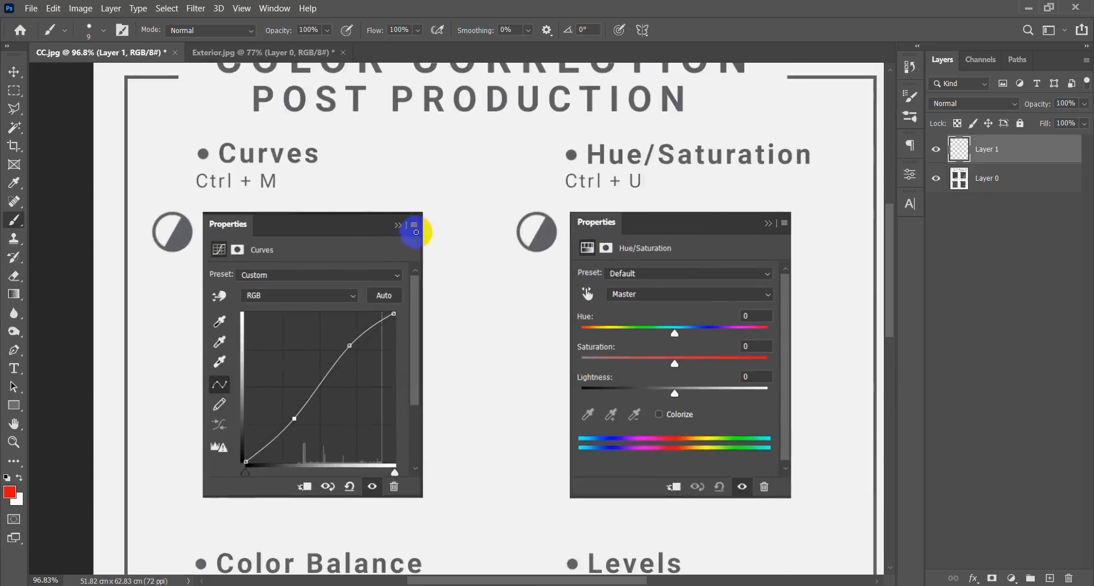
left_click_drag(393, 176, 392, 198)
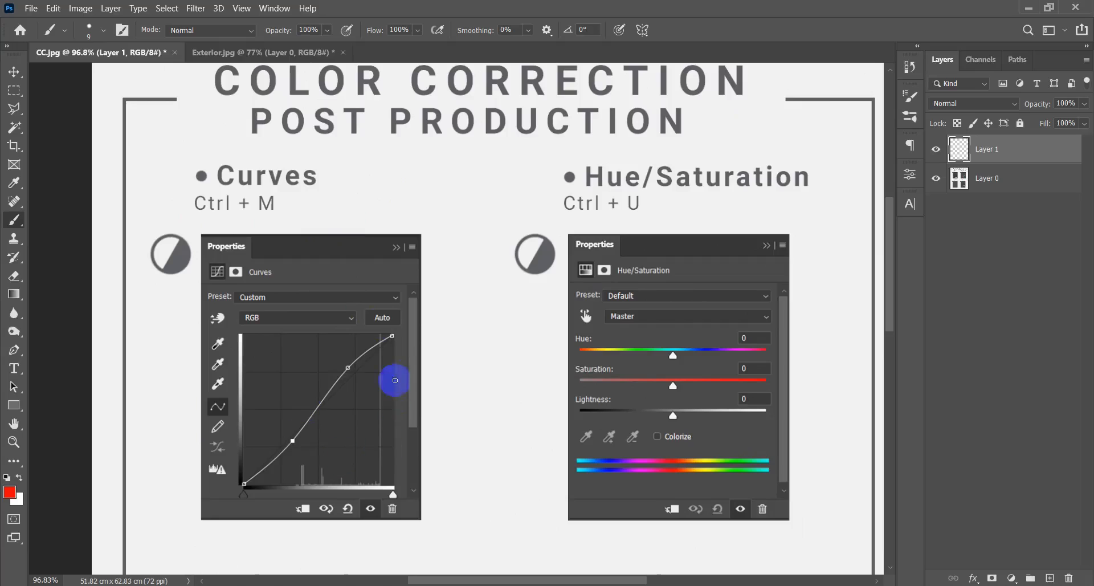
mouse_move(340, 207)
left_mouse_down()
mouse_move(190, 151)
mouse_move(297, 204)
left_mouse_up()
key("ctrl+z")
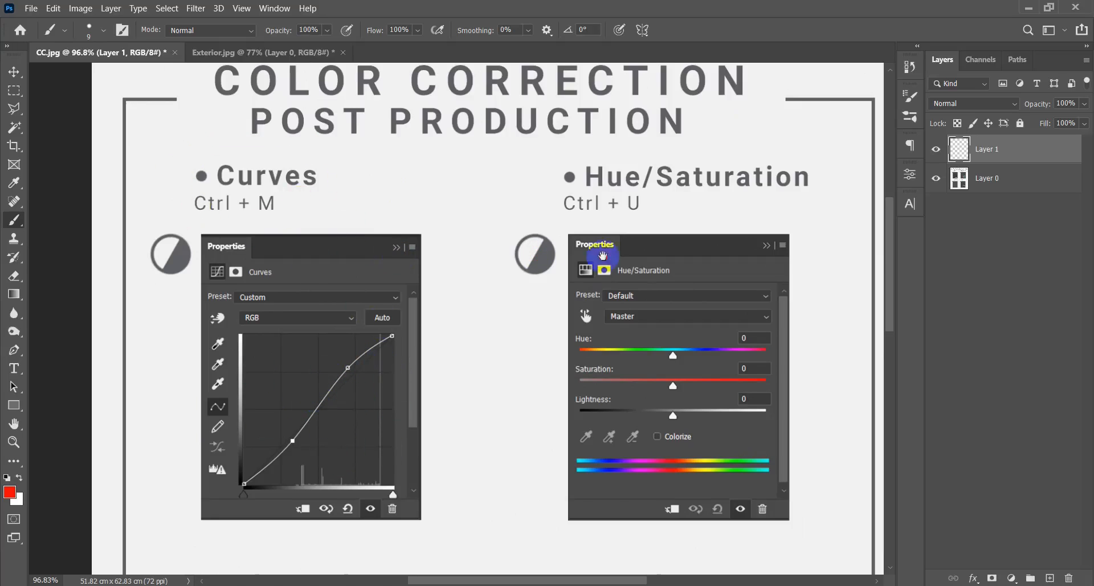
Mark the Hue and Saturation sliders of the Hue/Saturation panel in red and undo the marks.
left_click_drag(603, 257, 404, 242)
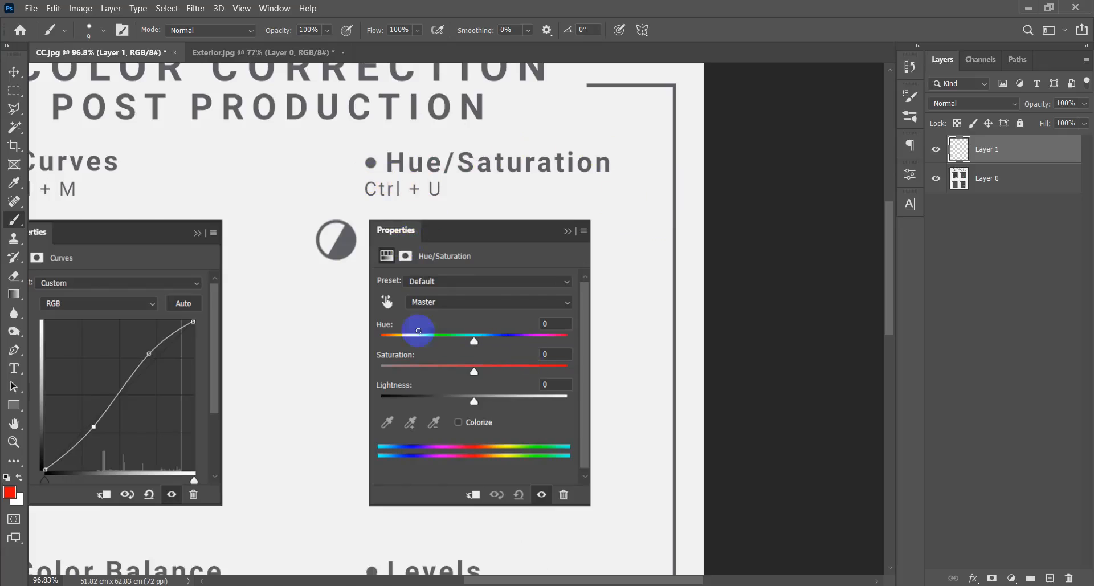
mouse_move(421, 367)
left_mouse_down()
mouse_move(401, 342)
mouse_move(361, 361)
mouse_move(406, 374)
left_mouse_up()
key("ctrl+z")
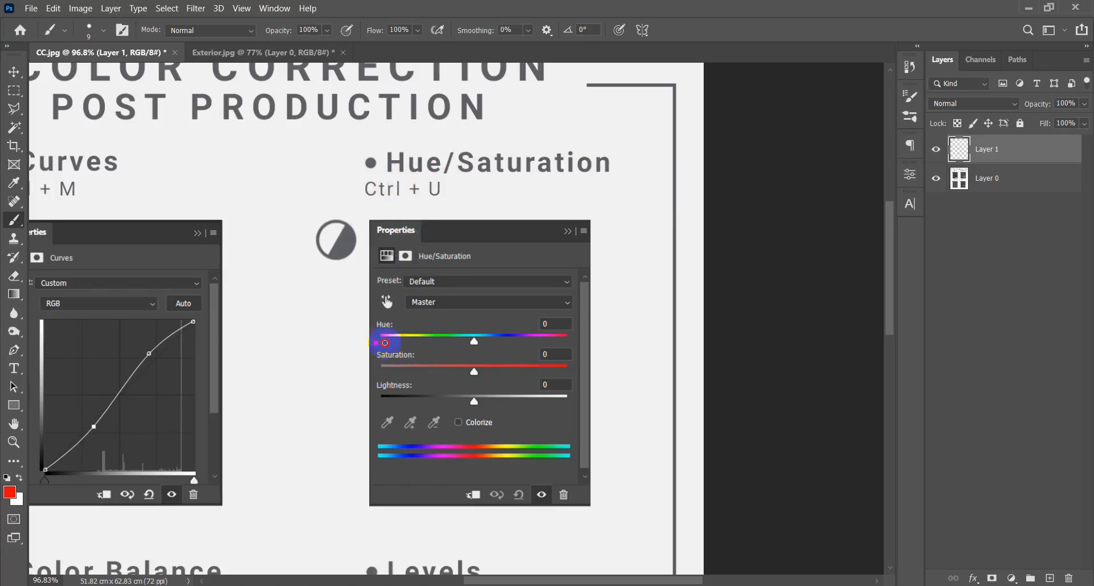
key("ctrl+z")
left_click_drag(427, 334, 393, 334)
Underline the Color Balance heading in red and undo the underline.
left_click_drag(336, 402, 561, 225)
left_click_drag(421, 396, 498, 220)
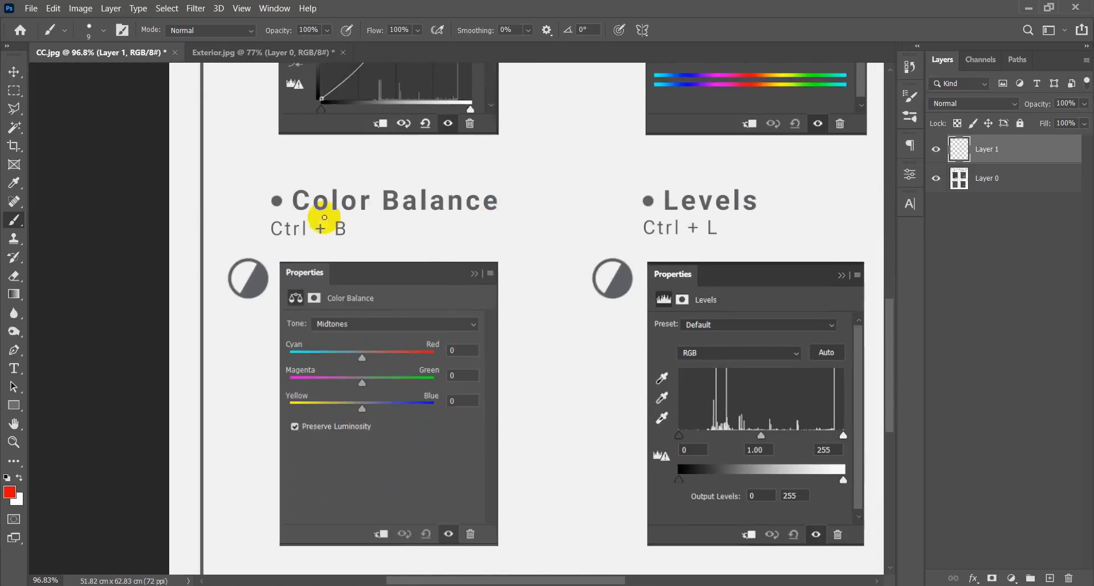
left_click_drag(288, 212, 489, 217)
key("ctrl+z")
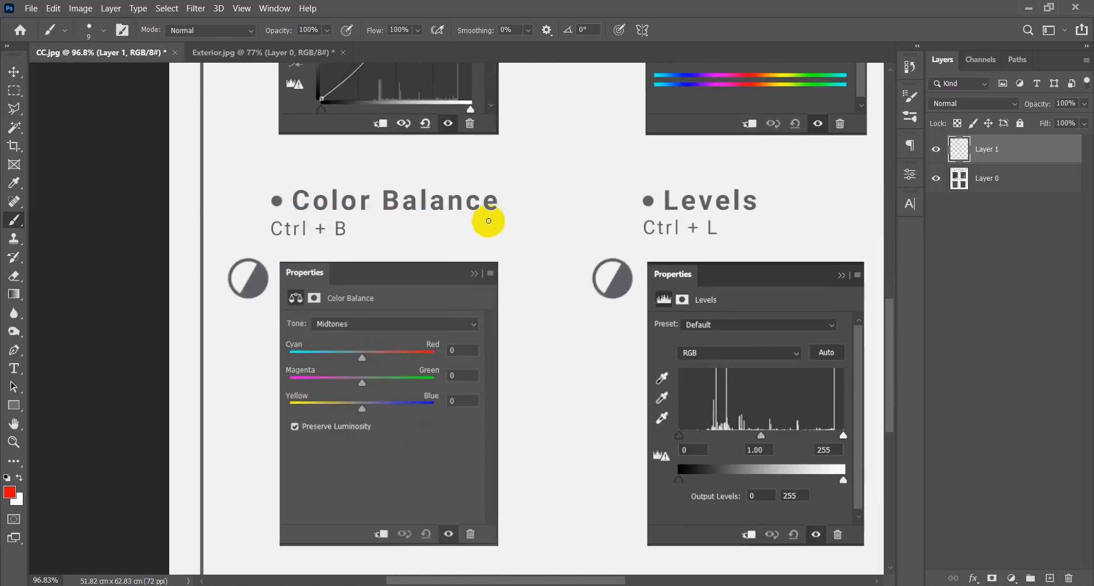
Circle the Levels heading and its Ctrl + L shortcut in red and undo the circle.
key("ctrl+0")
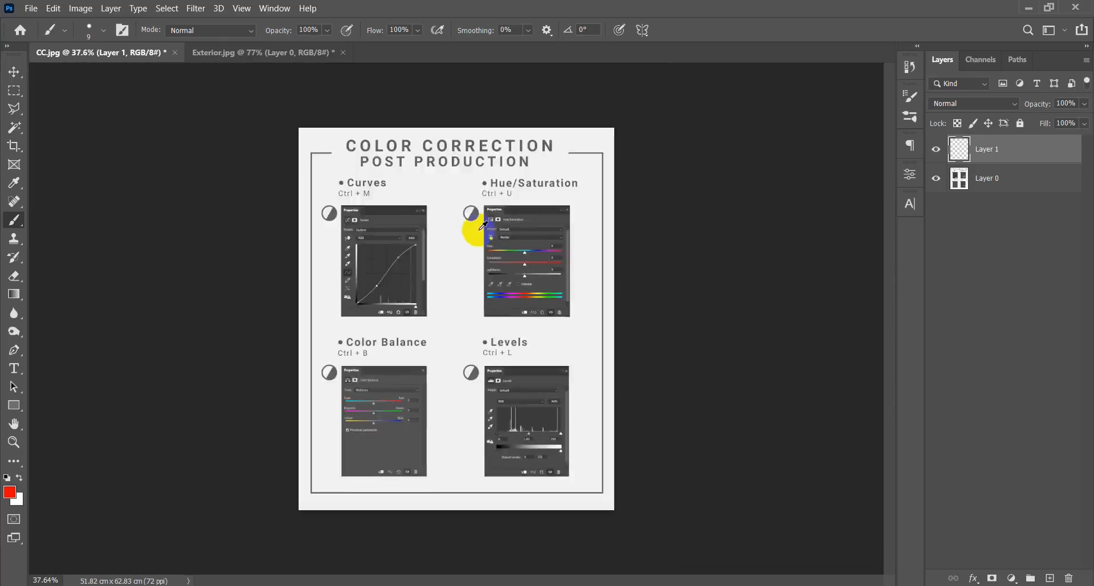
scroll(450, 425, "up", 10)
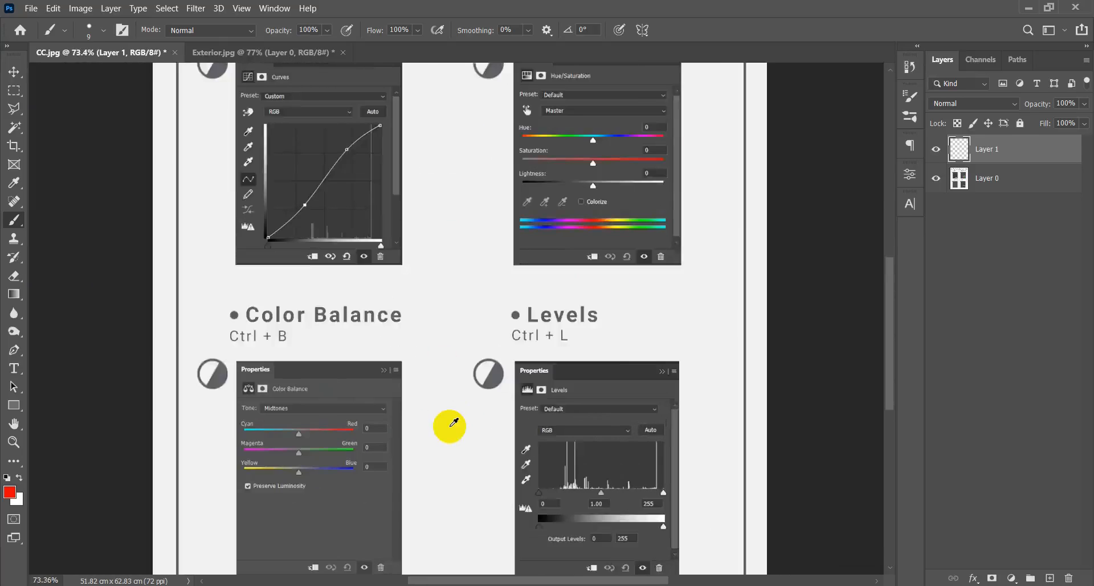
left_click_drag(556, 382, 412, 332)
mouse_move(435, 239)
left_mouse_down()
mouse_move(410, 133)
mouse_move(390, 244)
mouse_move(434, 245)
left_mouse_up()
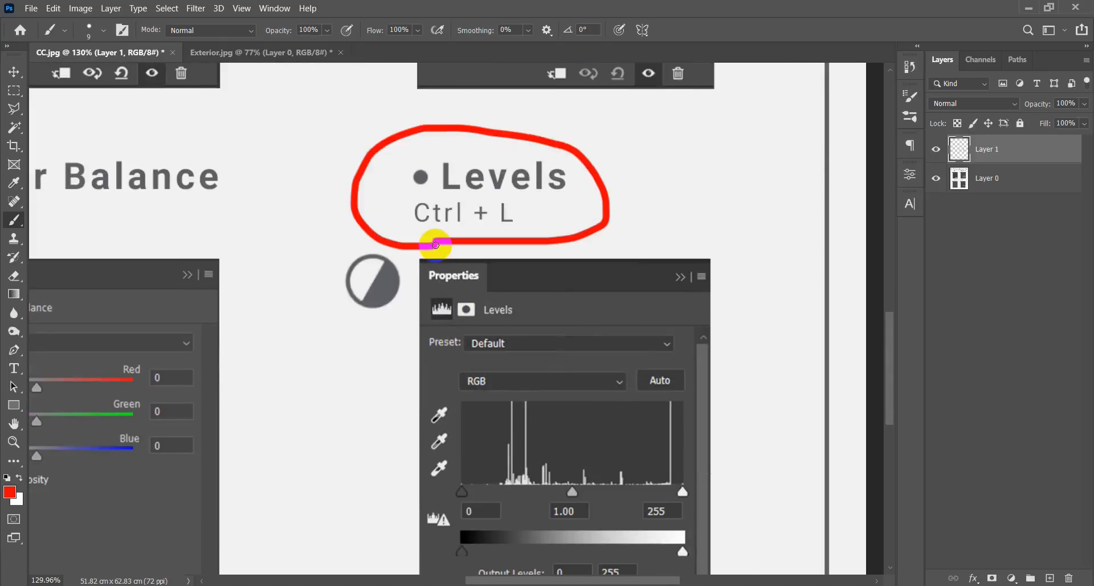
scroll(435, 244, "down", 5)
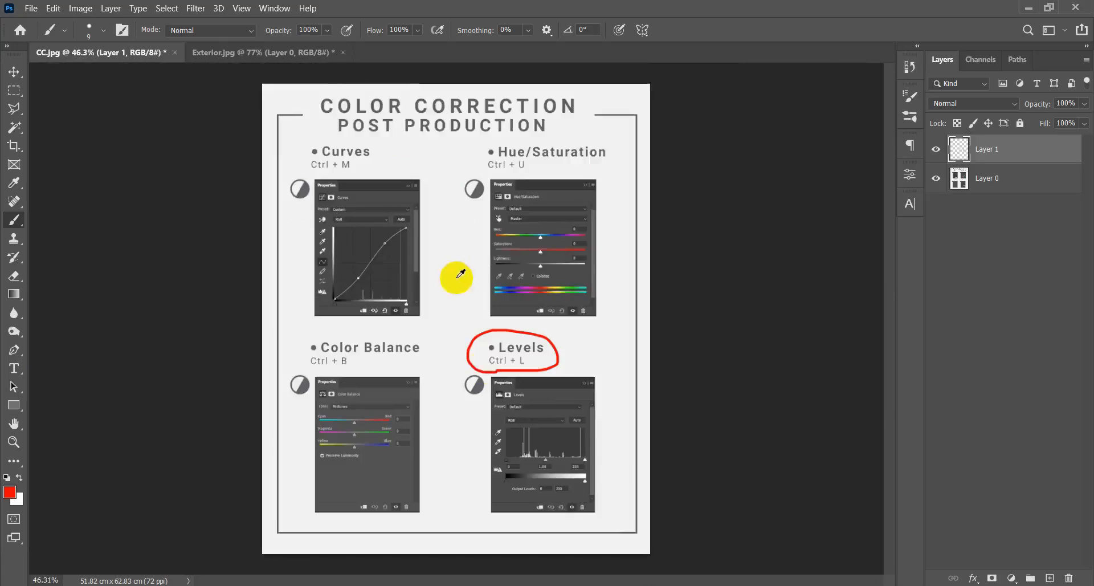
scroll(558, 509, "up", 2)
key("ctrl+z")
Examine the Color Balance, Levels, Curves and Hue/Saturation panels on the sheet up close.
scroll(512, 391, "down", 3)
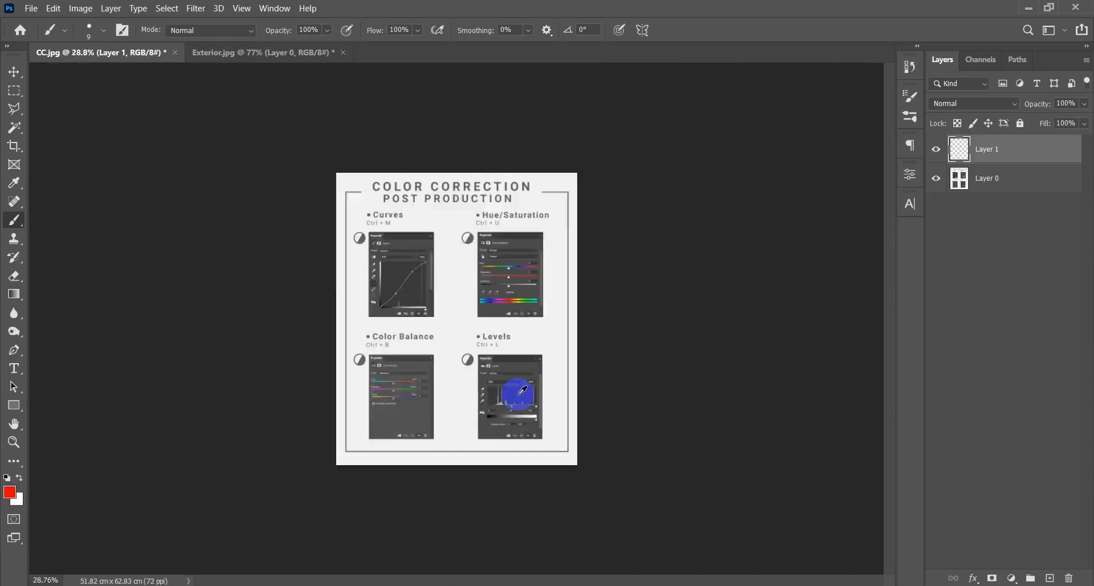
scroll(515, 391, "up", 3)
scroll(520, 391, "up", 3)
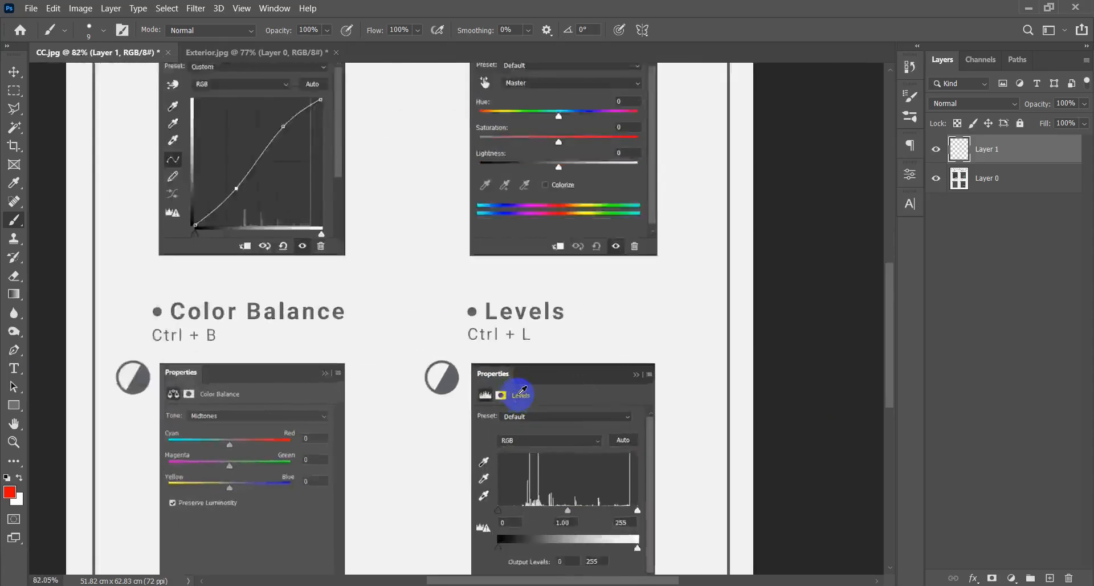
scroll(513, 391, "down", 3)
scroll(513, 391, "up", 3)
scroll(558, 495, "up", 1)
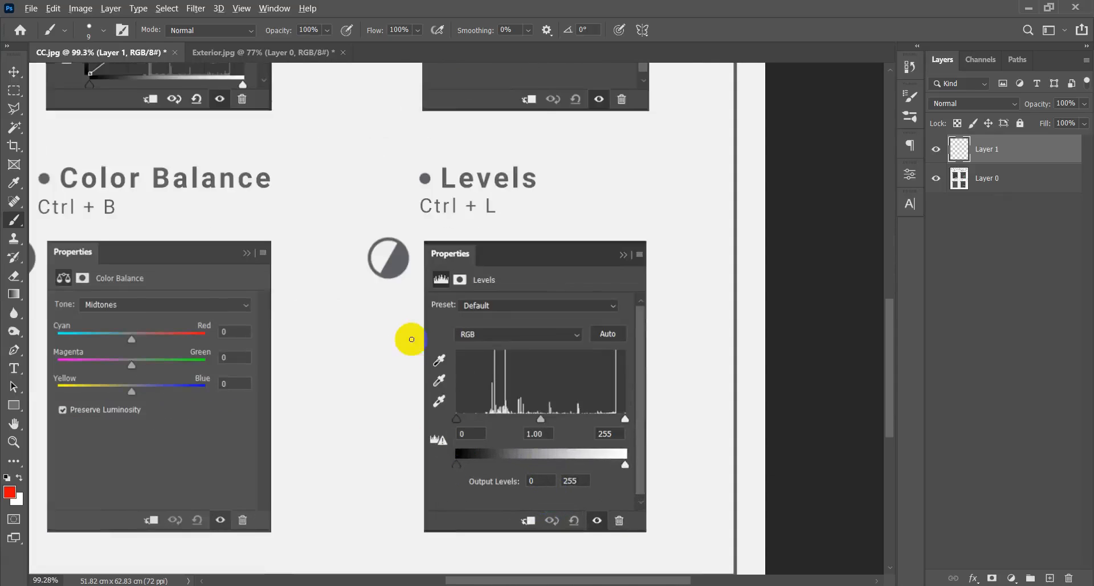
scroll(408, 337, "down", 3)
scroll(393, 141, "up", 1)
scroll(393, 140, "up", 2)
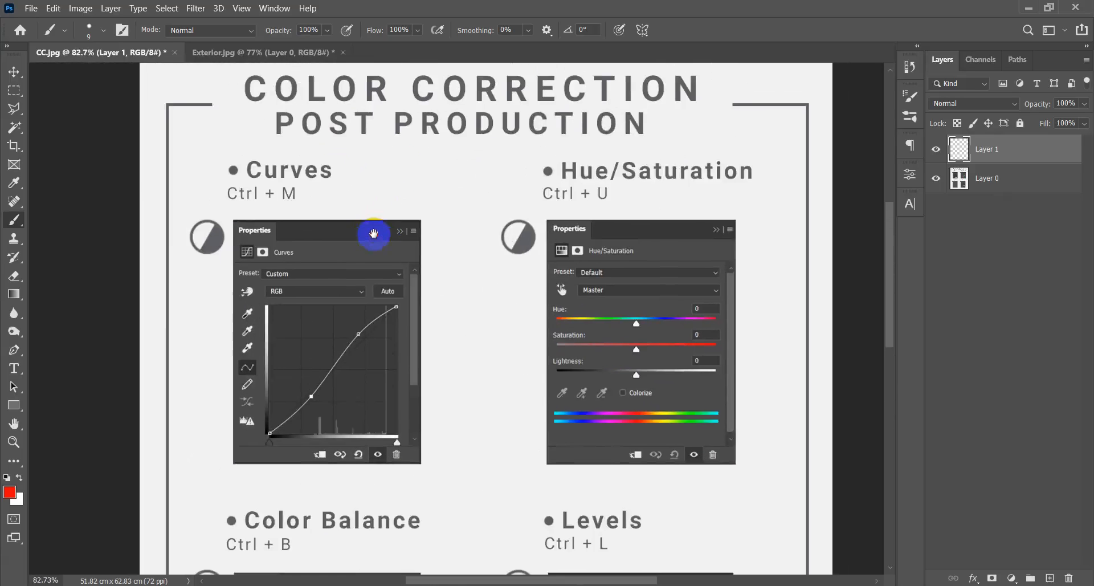
Circle the Curves heading and underline its Ctrl + M shortcut in red, undoing each mark.
mouse_move(271, 215)
left_mouse_down()
mouse_move(325, 214)
mouse_move(345, 159)
mouse_move(220, 165)
mouse_move(280, 222)
left_mouse_up()
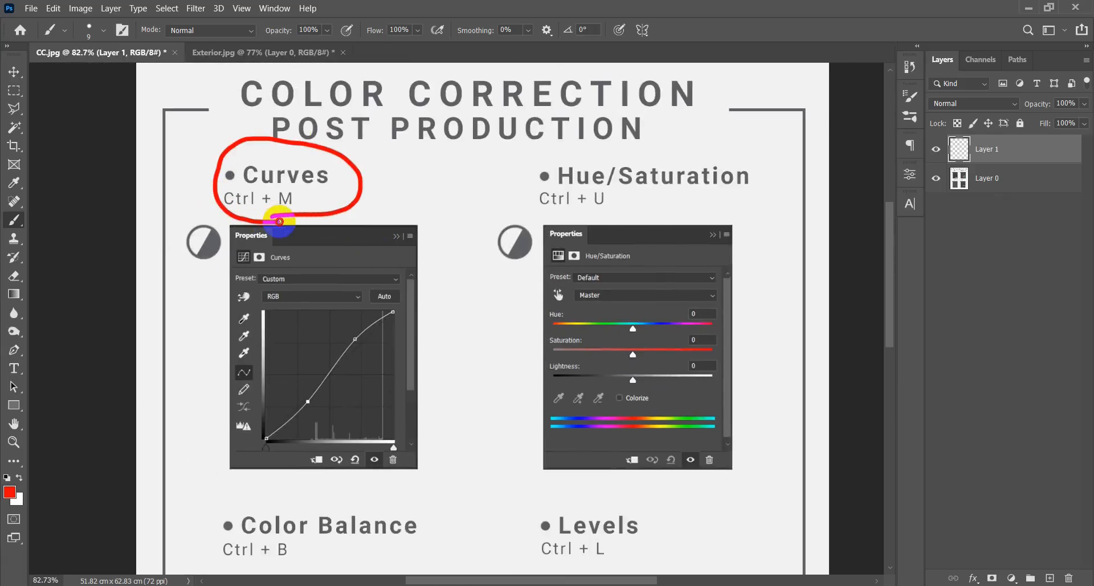
key("ctrl+z")
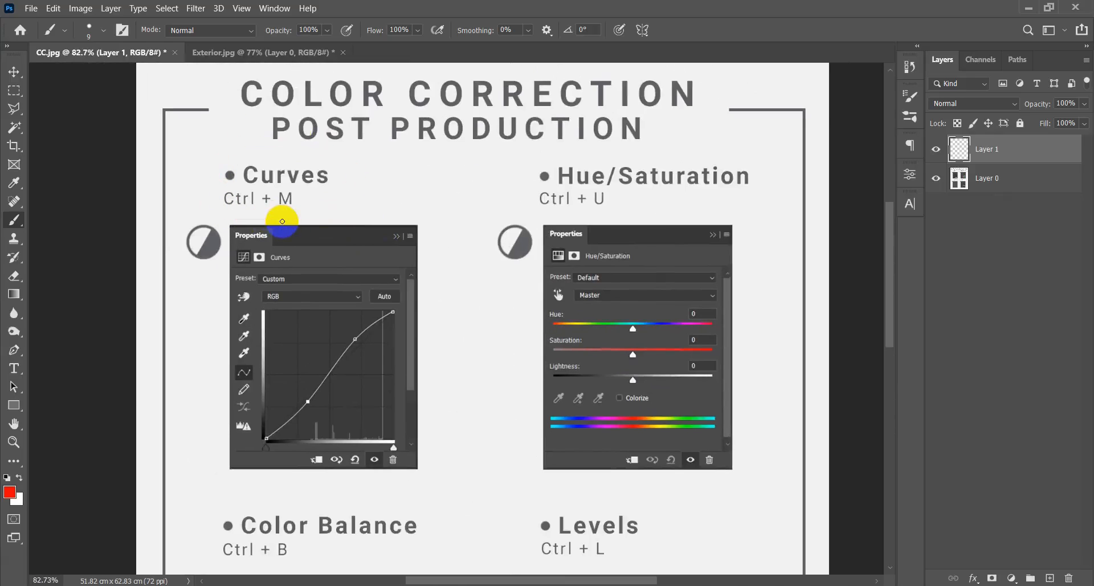
scroll(256, 206, "up", 1)
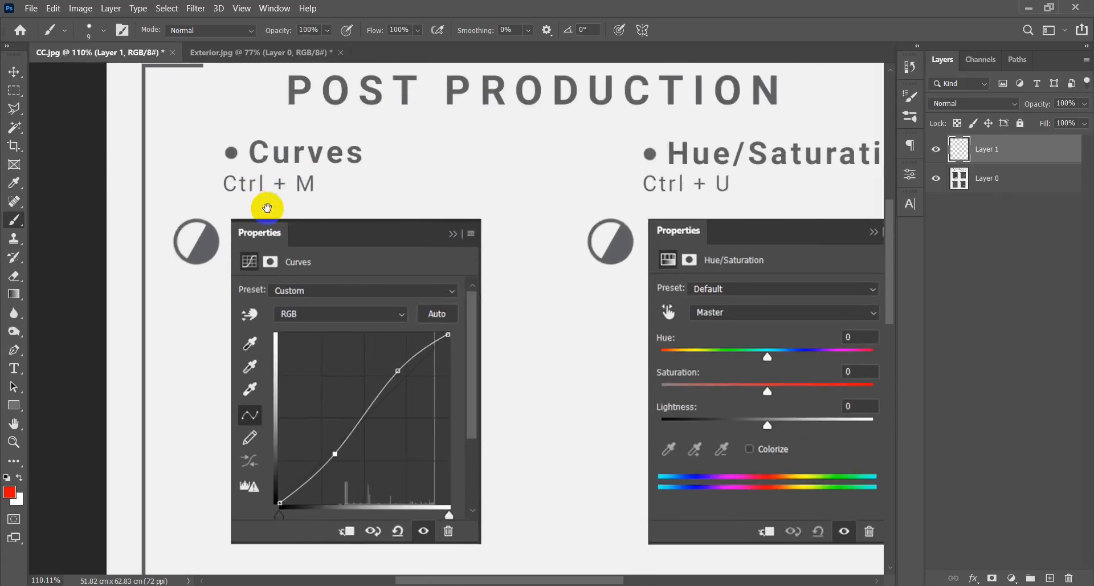
right_click(289, 208, "alt")
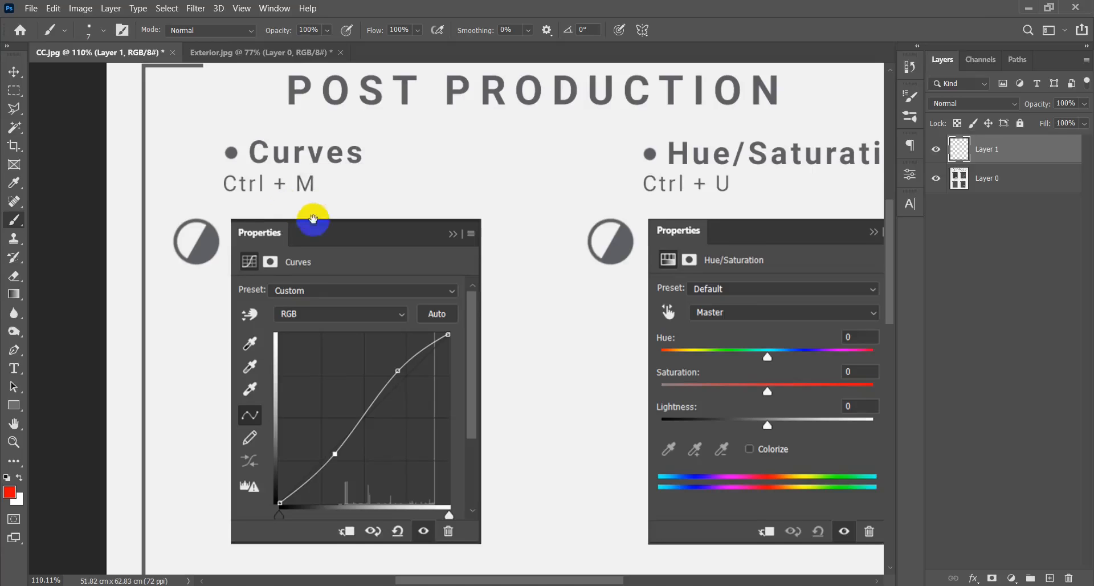
left_click_drag(313, 219, 291, 199)
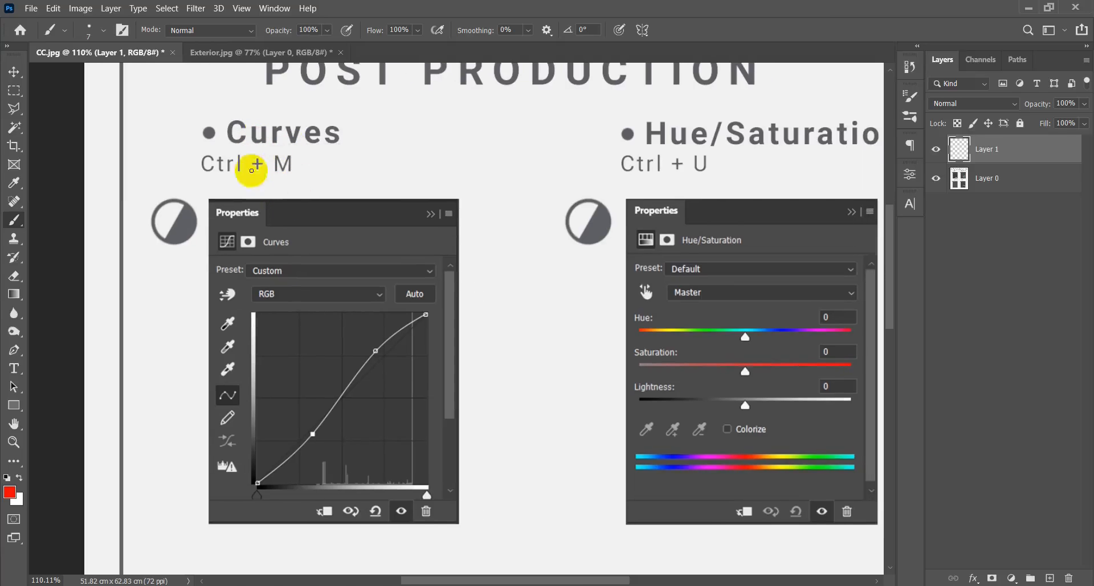
left_click_drag(204, 178, 298, 182)
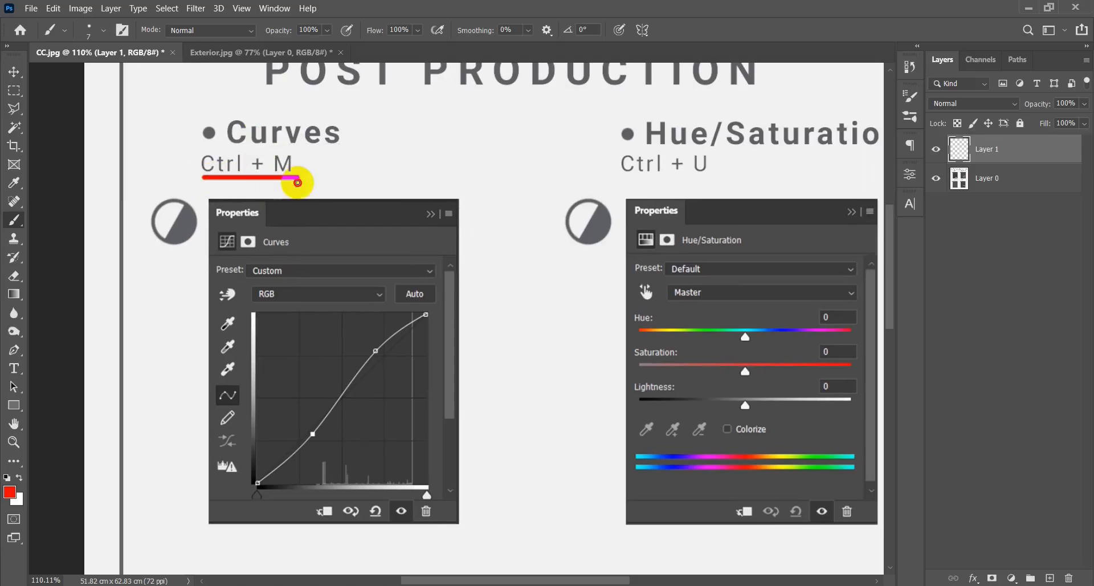
key("ctrl+z")
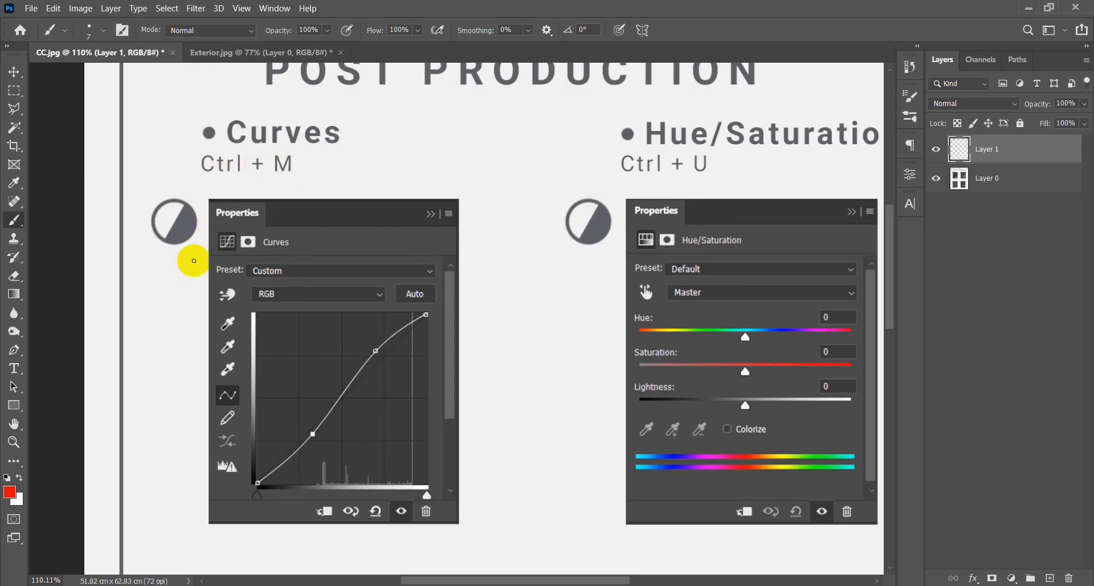
Circle the adjustment icon beside the Curves panel in red, undo the circle, and view the list of available adjustment layers.
mouse_move(170, 260)
left_mouse_down()
mouse_move(201, 233)
mouse_move(190, 195)
mouse_move(167, 188)
mouse_move(142, 224)
mouse_move(145, 256)
mouse_move(182, 259)
left_mouse_up()
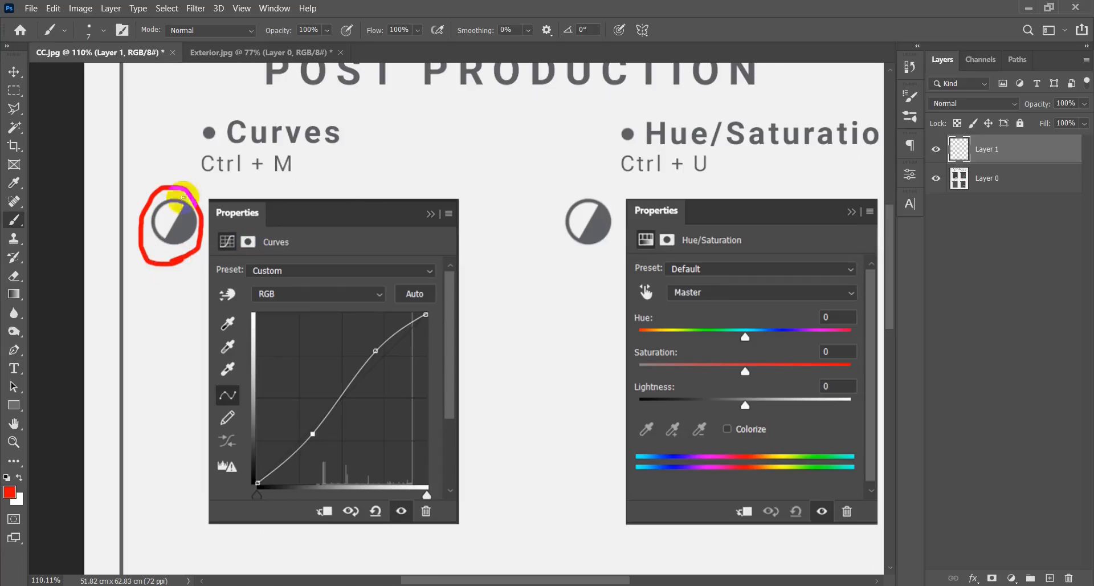
key("ctrl+z")
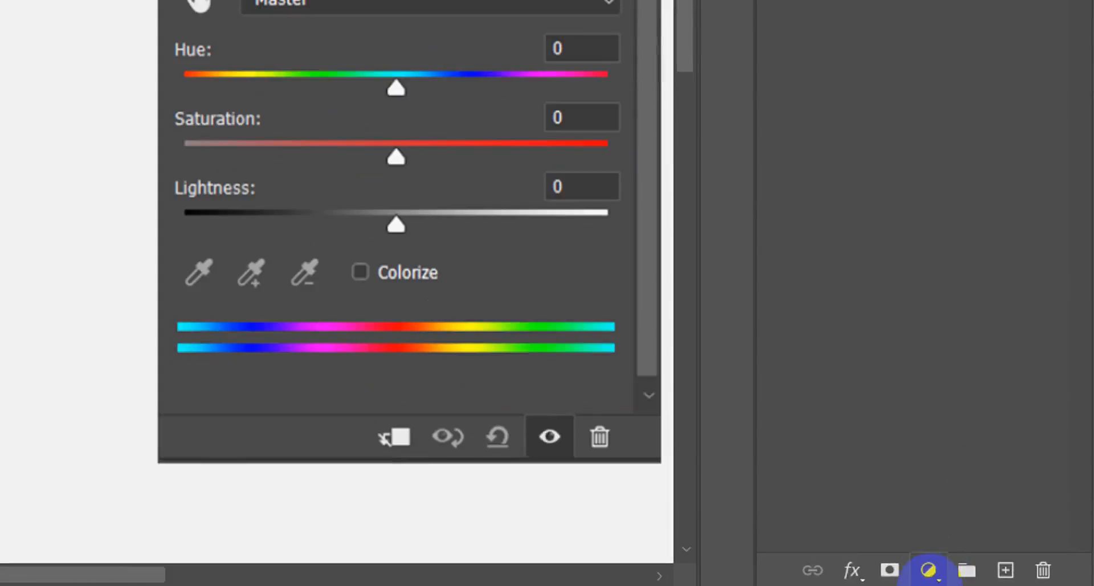
left_click(928, 570)
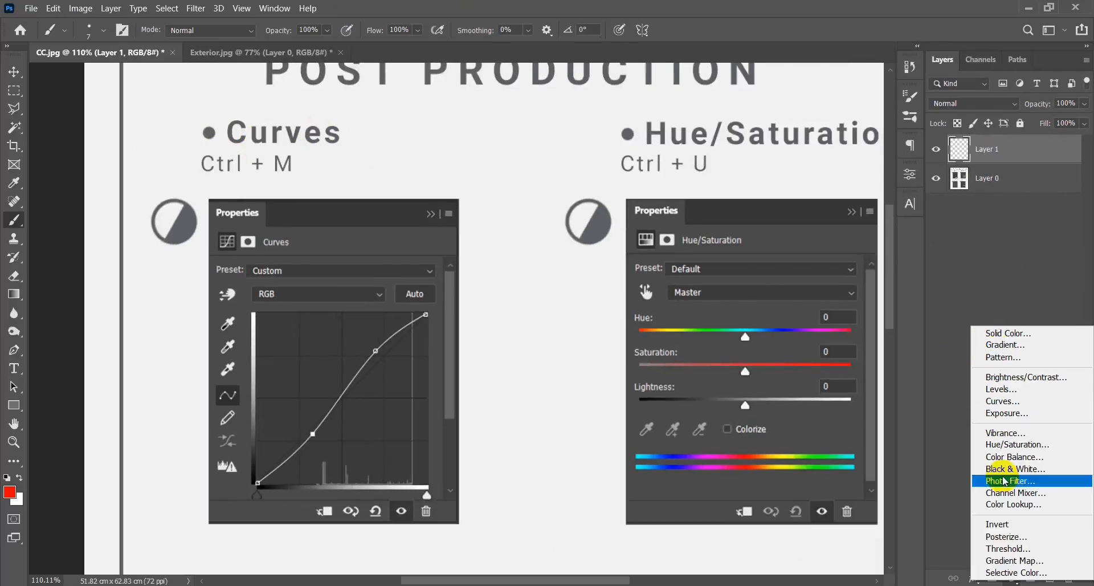
left_click(1015, 267)
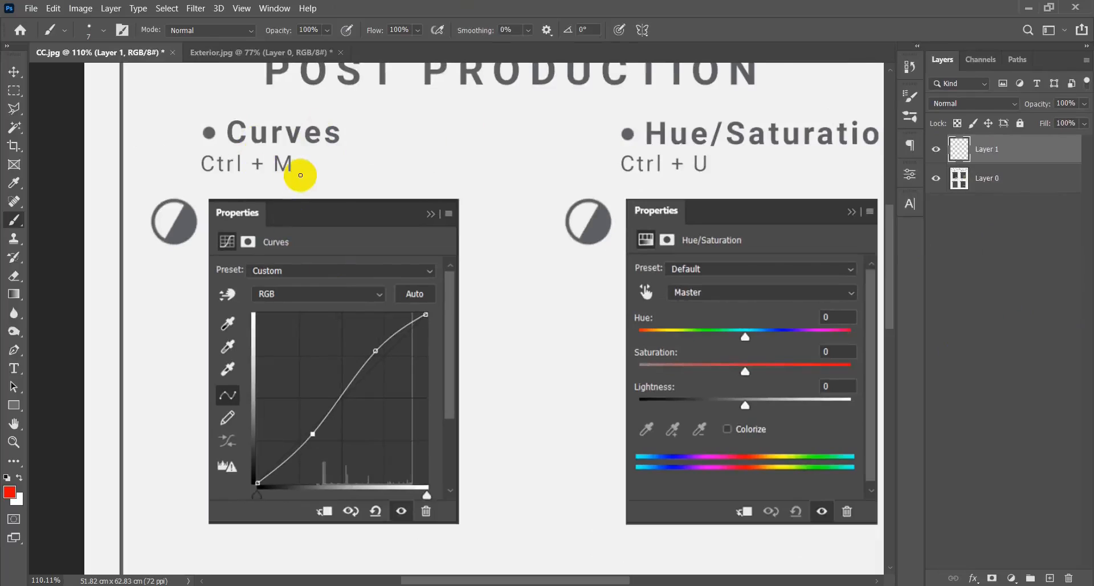
Underline the Ctrl + M shortcut and trace an S-shape over the Curves graph in red, undoing each mark.
left_click_drag(300, 178, 197, 178)
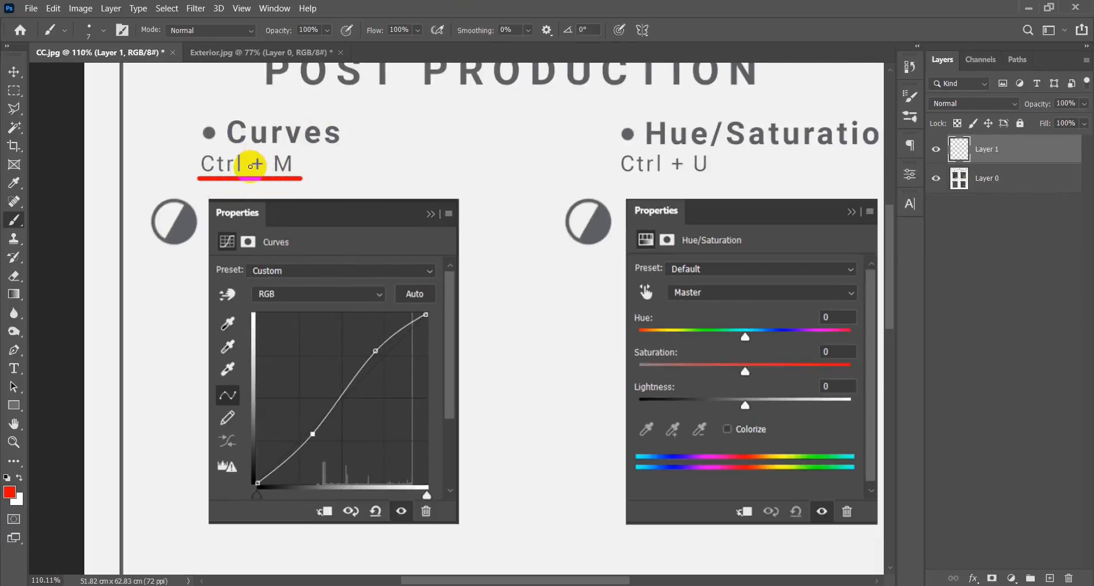
key("ctrl+z")
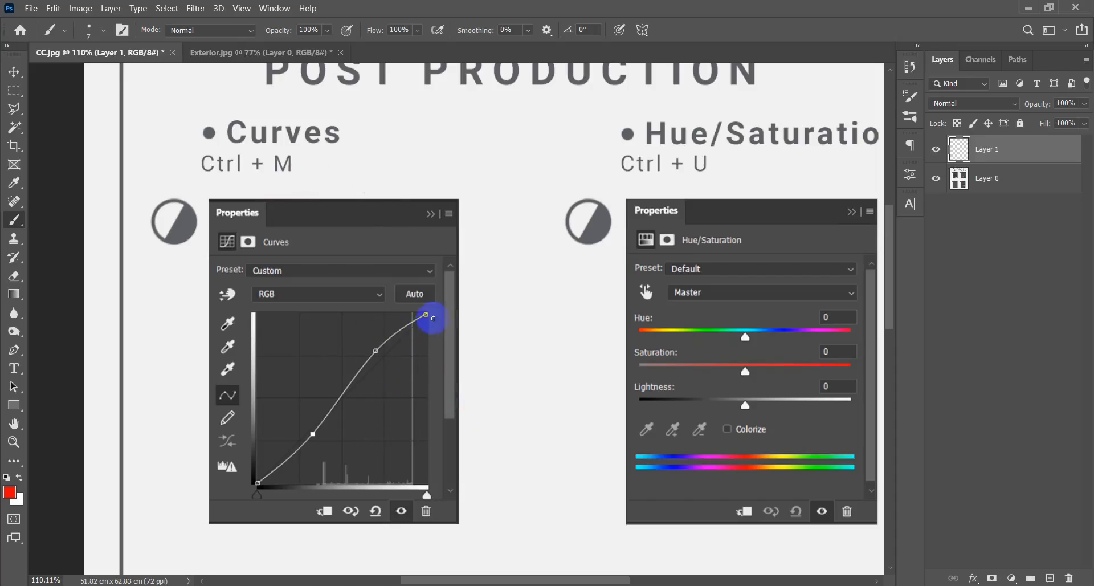
mouse_move(429, 314)
left_mouse_down()
mouse_move(392, 327)
mouse_move(329, 423)
mouse_move(265, 486)
left_mouse_up()
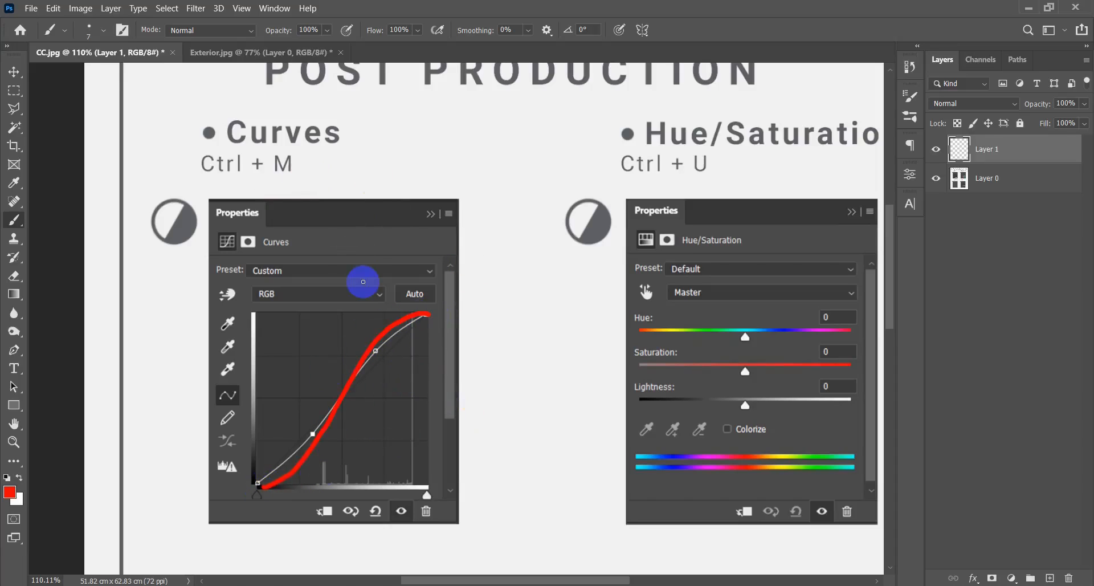
key("ctrl+z")
Circle the Ctrl + M shortcut and the adjustment icon beside the Curves panel in red, and undo the marks.
mouse_move(243, 187)
left_mouse_down()
mouse_move(287, 182)
mouse_move(294, 158)
mouse_move(244, 140)
mouse_move(193, 156)
mouse_move(201, 179)
mouse_move(250, 188)
left_mouse_up()
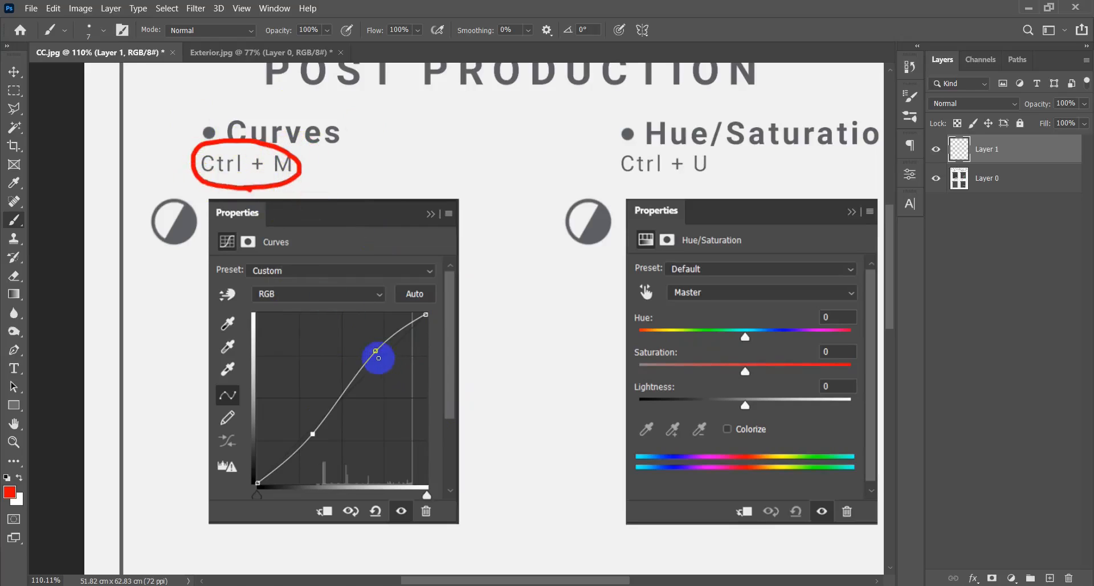
mouse_move(375, 352)
left_mouse_down()
mouse_move(375, 378)
mouse_move(383, 368)
left_mouse_up()
key("ctrl+z")
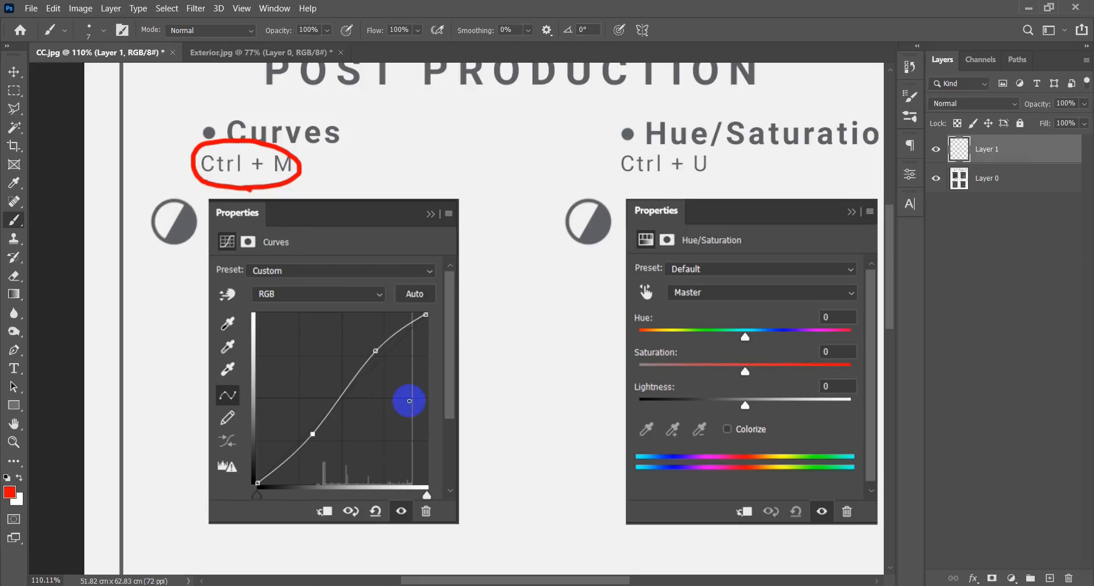
scroll(366, 354, "down", 1)
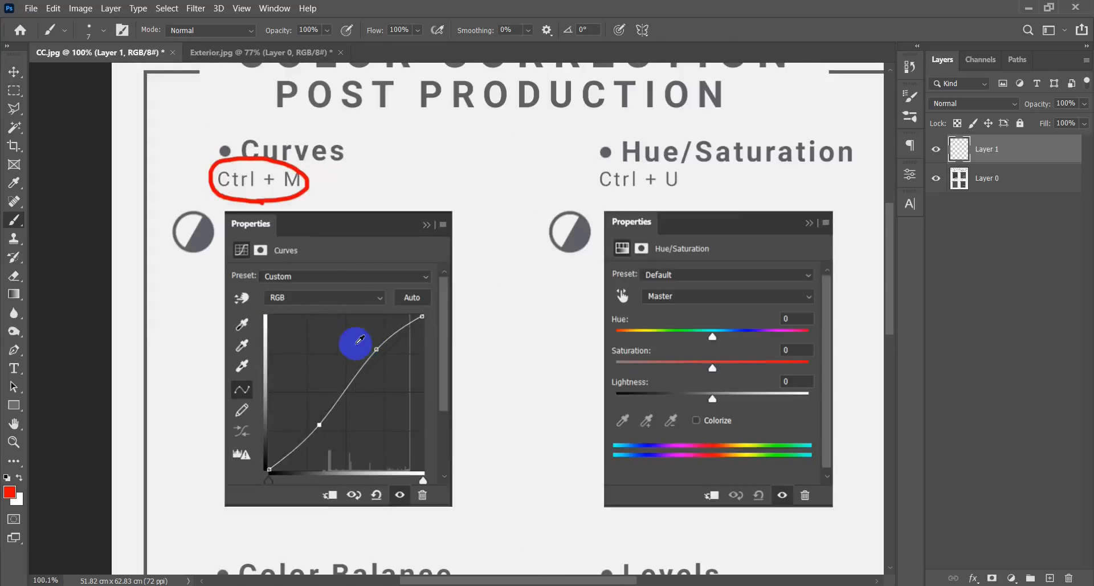
key("ctrl+z")
mouse_move(195, 271)
left_mouse_down()
mouse_move(221, 256)
mouse_move(225, 204)
mouse_move(163, 209)
mouse_move(171, 273)
left_mouse_up()
key("ctrl+z")
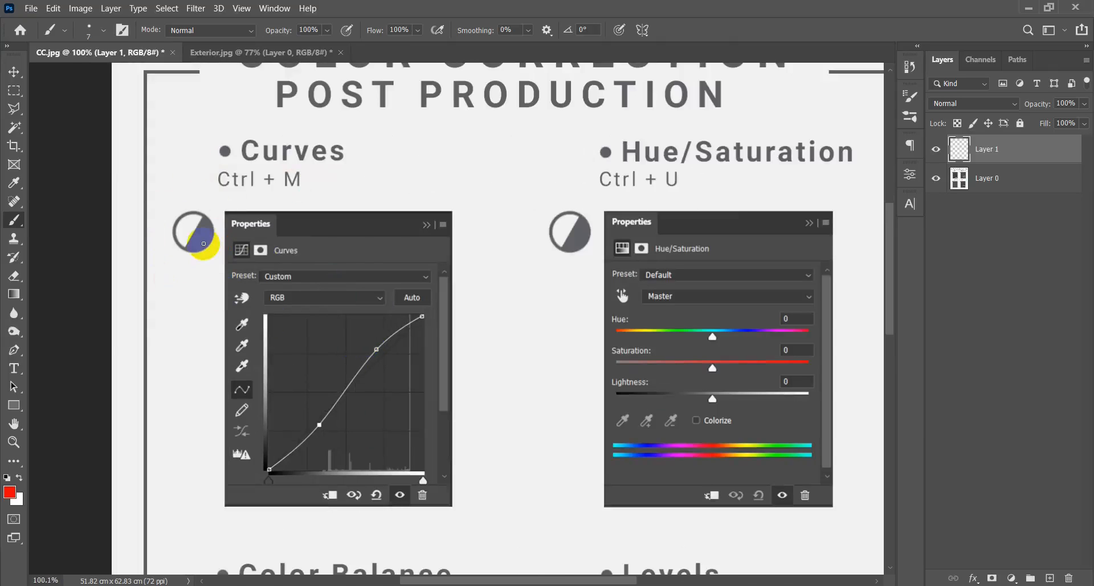
Mark the Curves heading on the sheet in red and undo the mark.
scroll(202, 232, "down", 6)
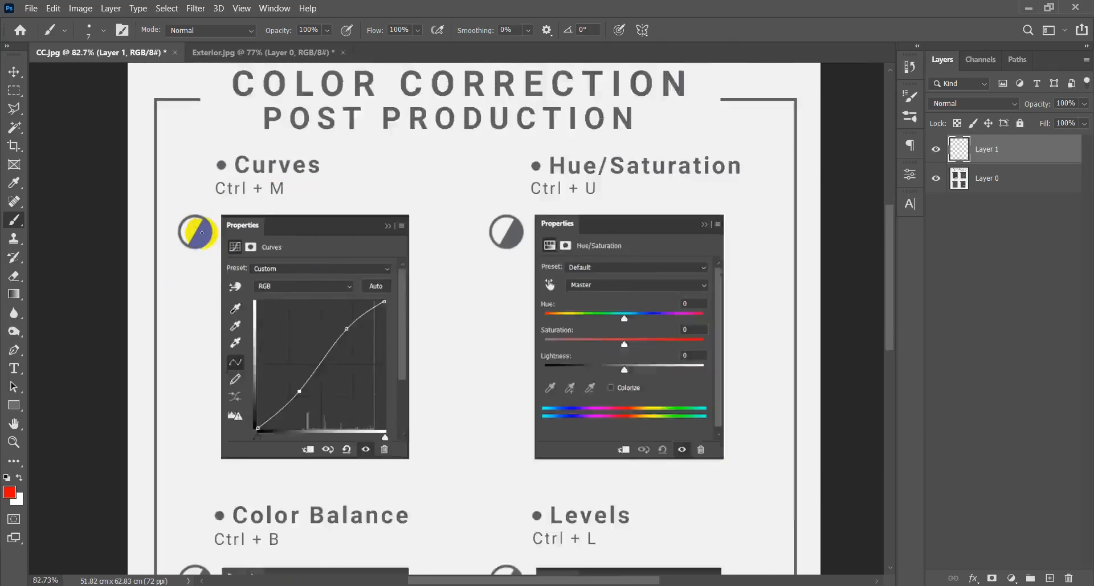
scroll(439, 288, "up", 3)
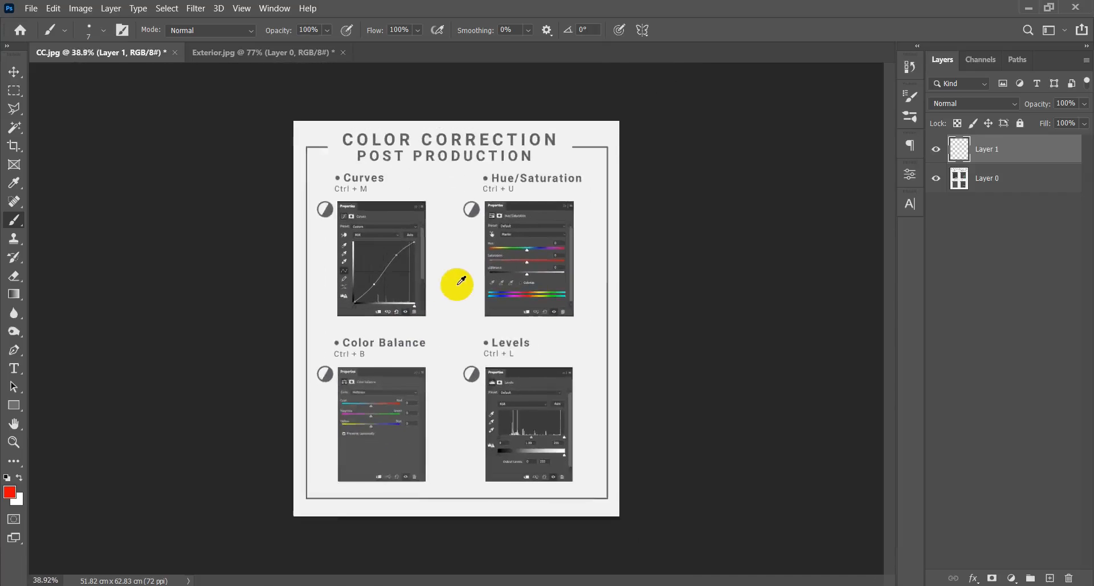
scroll(274, 122, "up", 5)
mouse_move(440, 142)
left_mouse_down()
mouse_move(360, 125)
mouse_move(412, 117)
mouse_move(399, 118)
left_mouse_up()
key("ctrl+z")
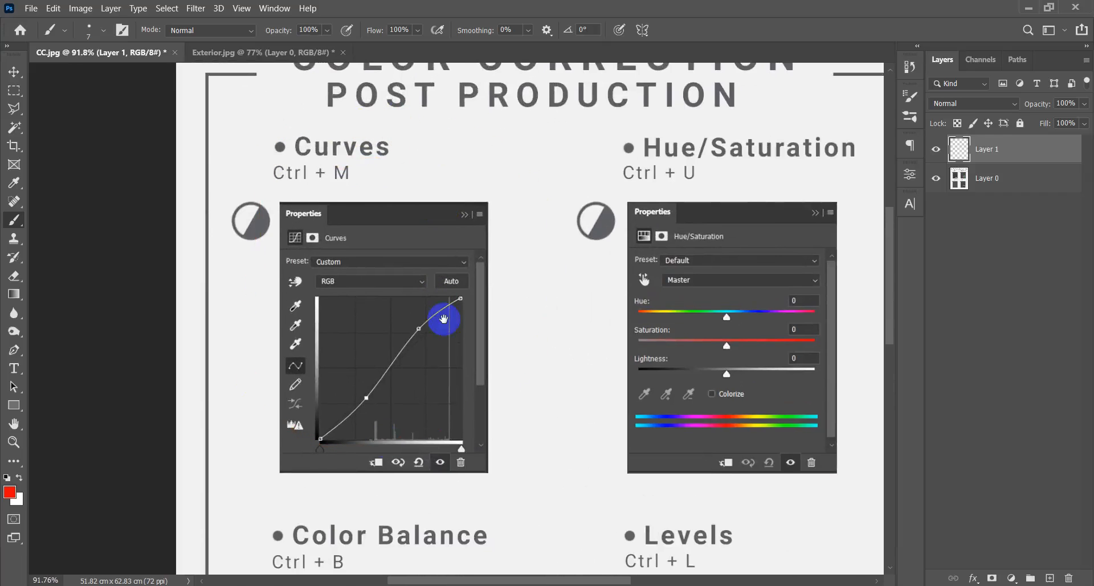
Draw a straight red diagonal between the end points of the Curves graph, with one cross on its upper half and one on its lower half.
scroll(445, 318, "up", 3)
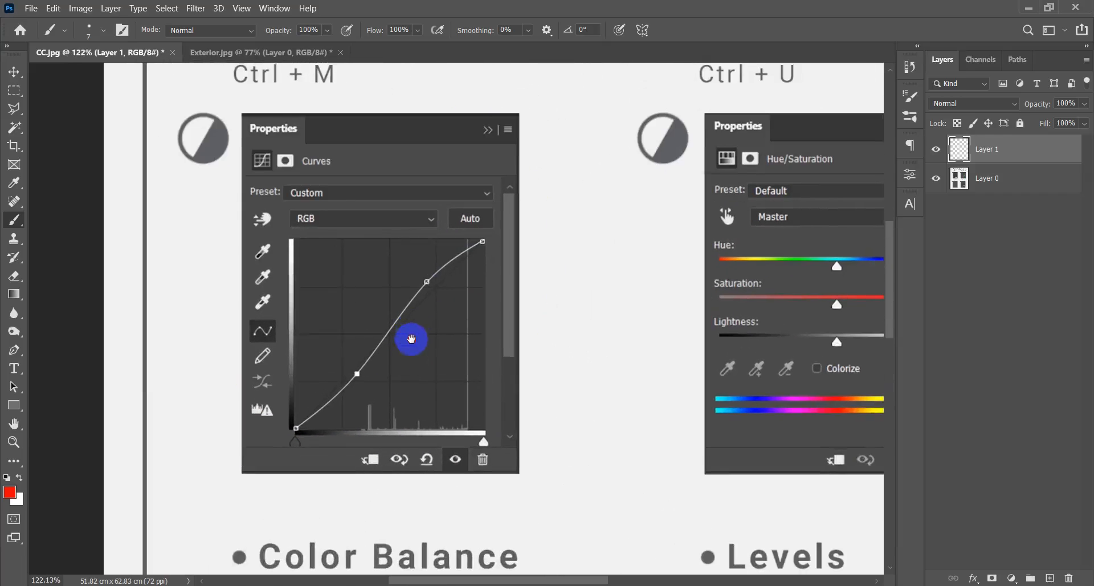
scroll(413, 350, "up", 2)
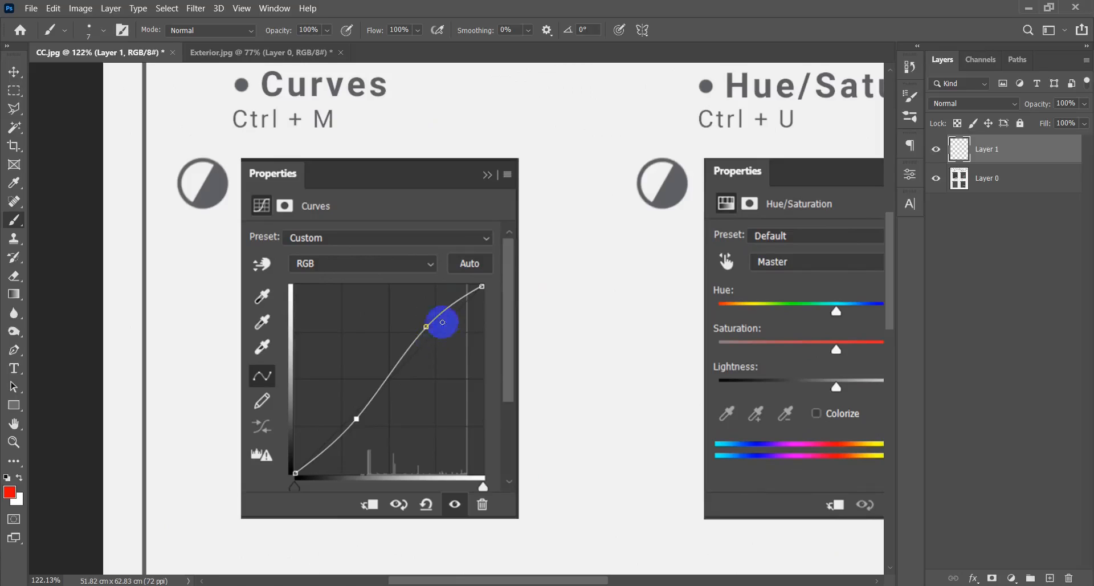
left_click(482, 286)
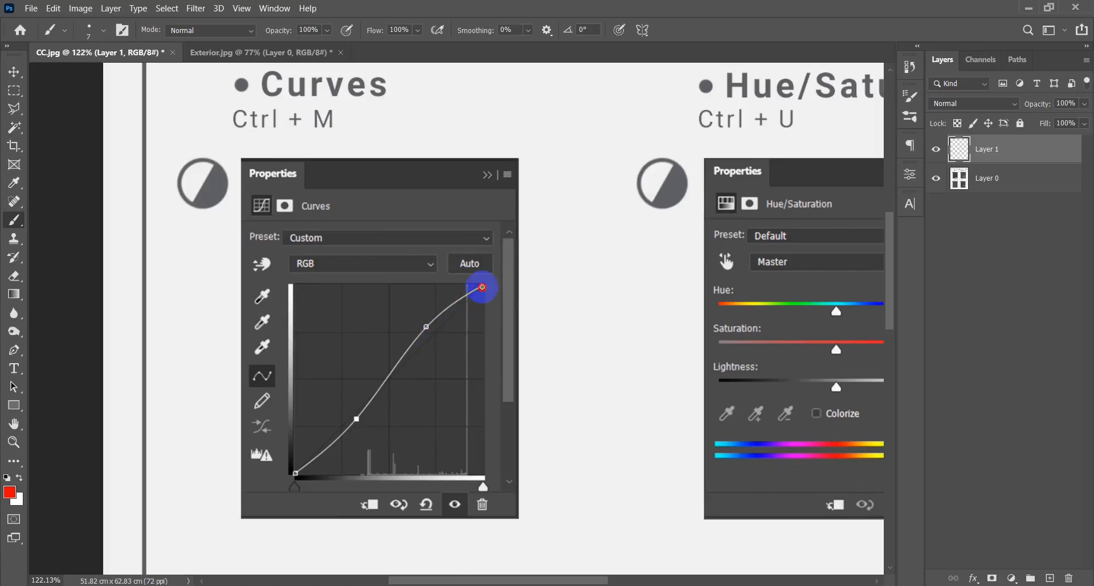
left_click(295, 473, "shift")
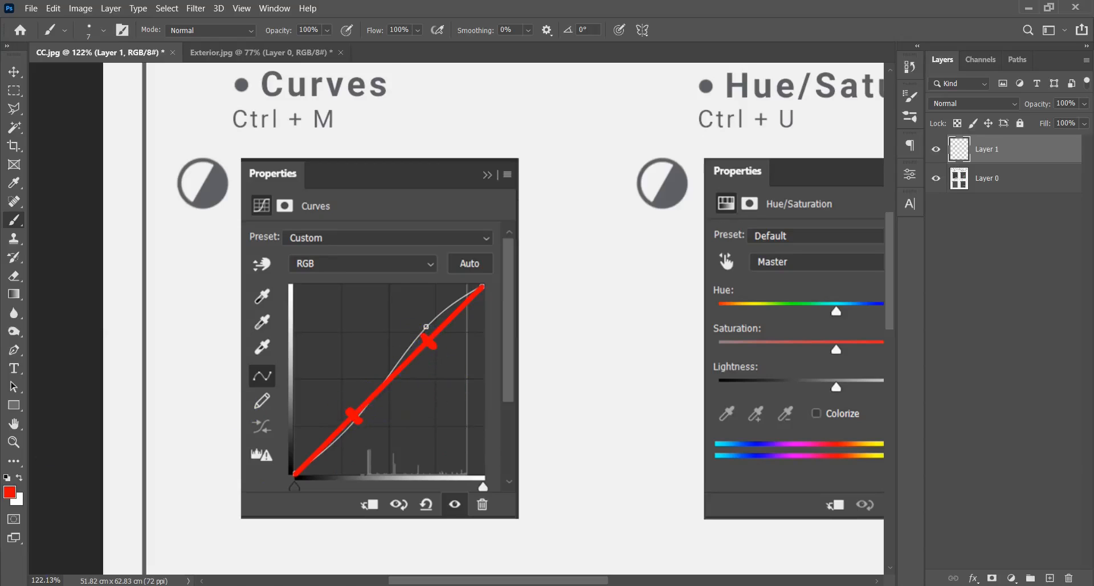
Set the background color to a saturated blue and swap it with the red foreground color for painting.
left_click(17, 499)
left_click(810, 273)
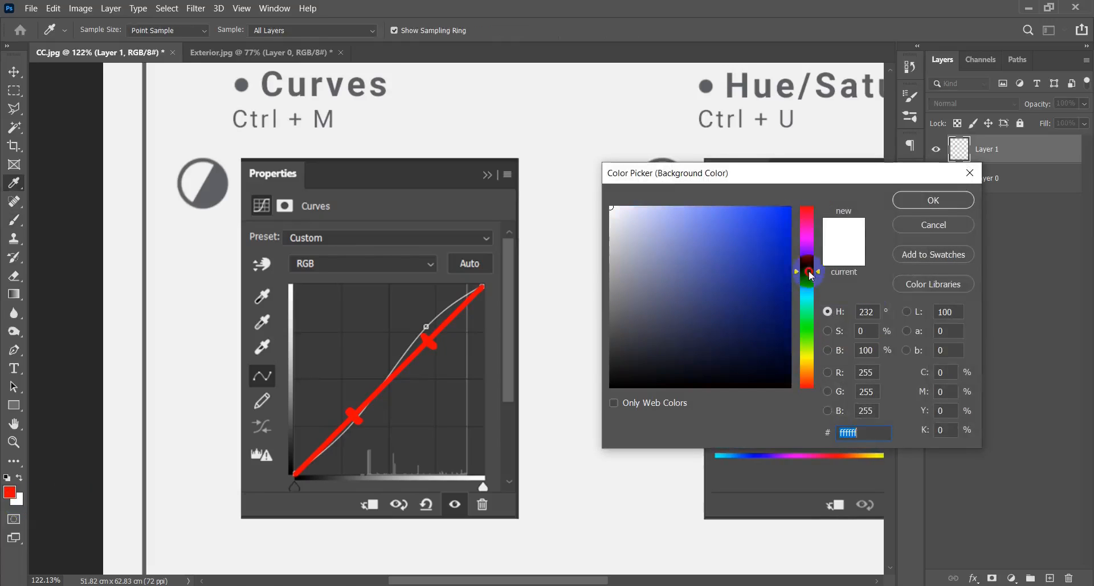
left_click(784, 259)
left_click(933, 200)
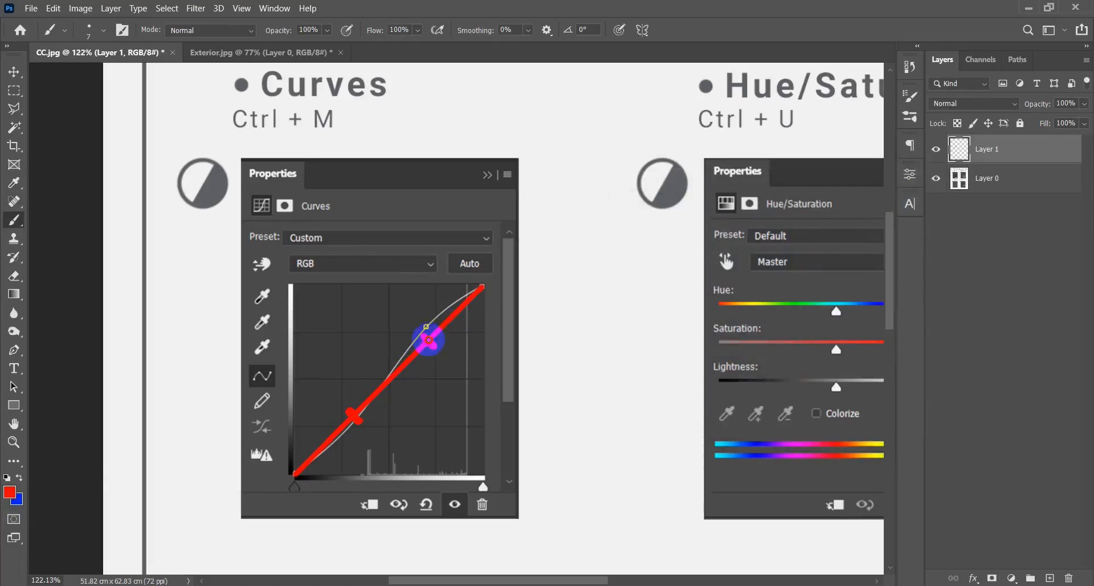
left_click_drag(429, 340, 429, 322)
key("x")
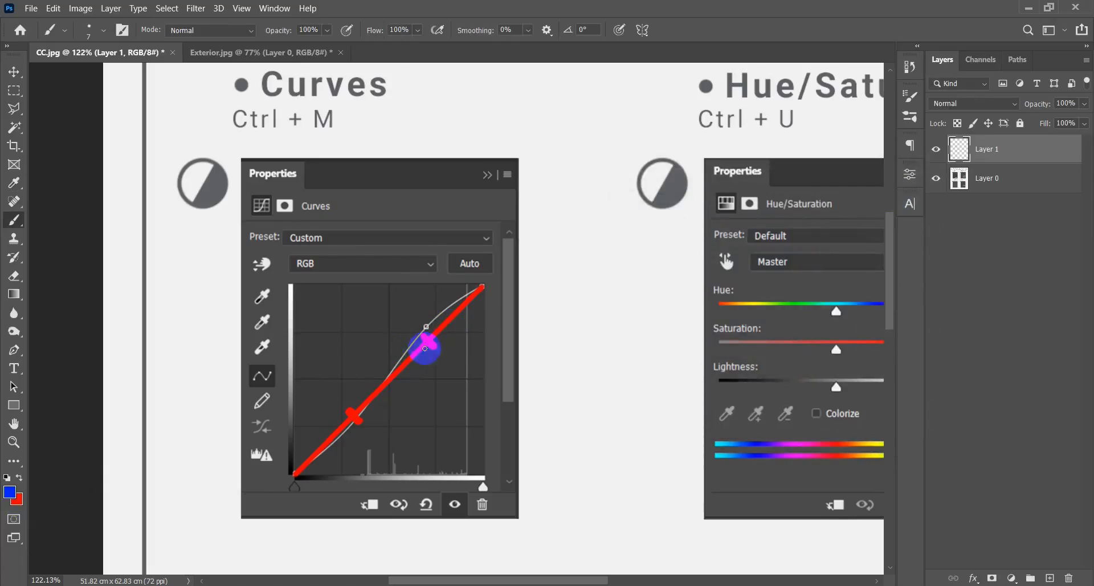
Draw a blue upward arrow at the upper cross, write an L beside it, and trace the raised upper curve.
left_click_drag(429, 342, 429, 318)
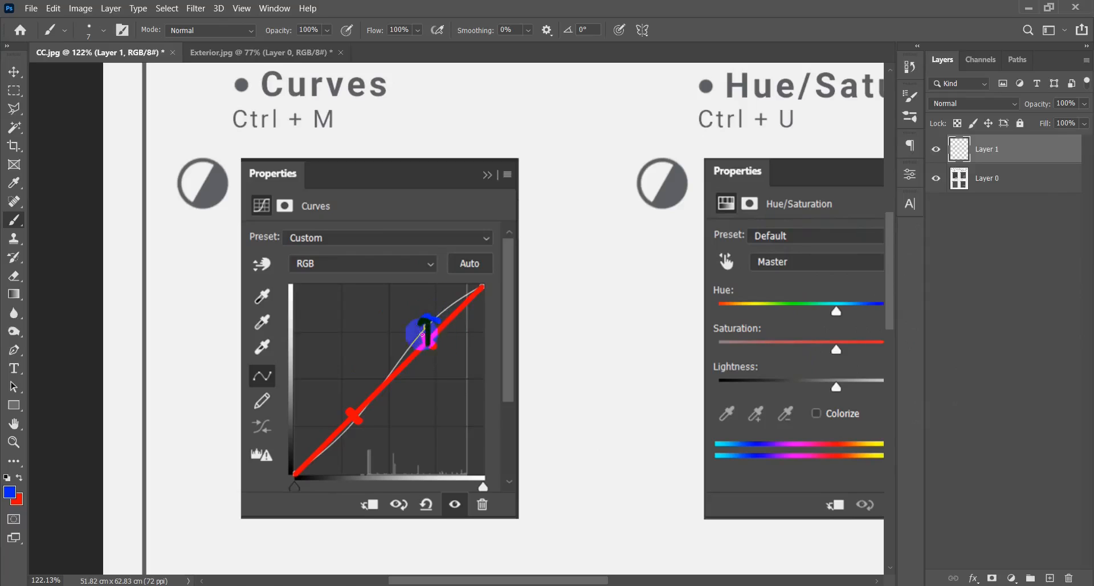
left_click_drag(377, 289, 396, 324)
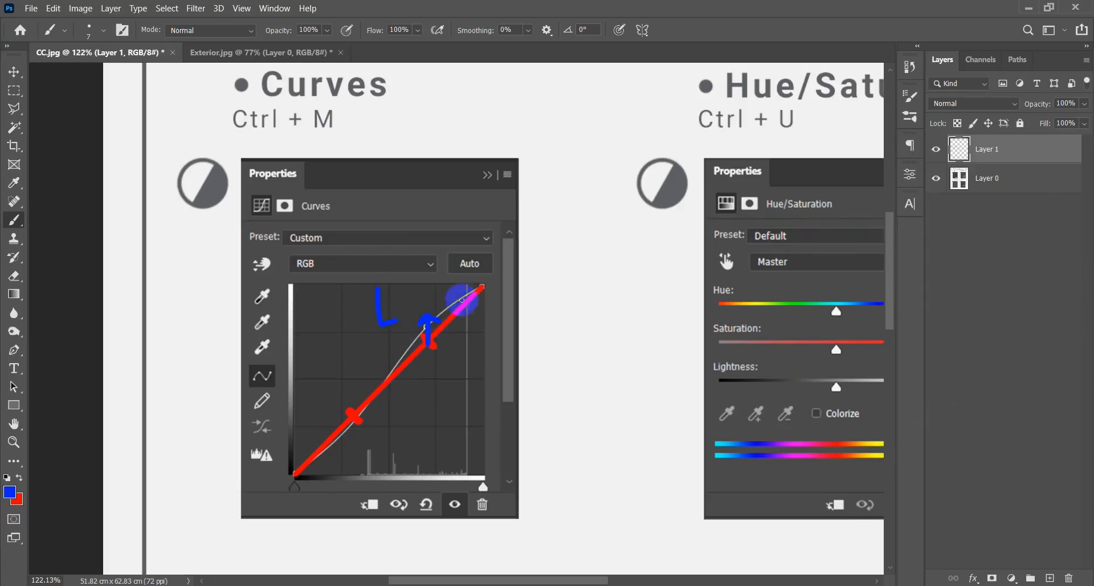
mouse_move(460, 299)
left_mouse_down()
mouse_move(405, 340)
mouse_move(386, 385)
left_mouse_up()
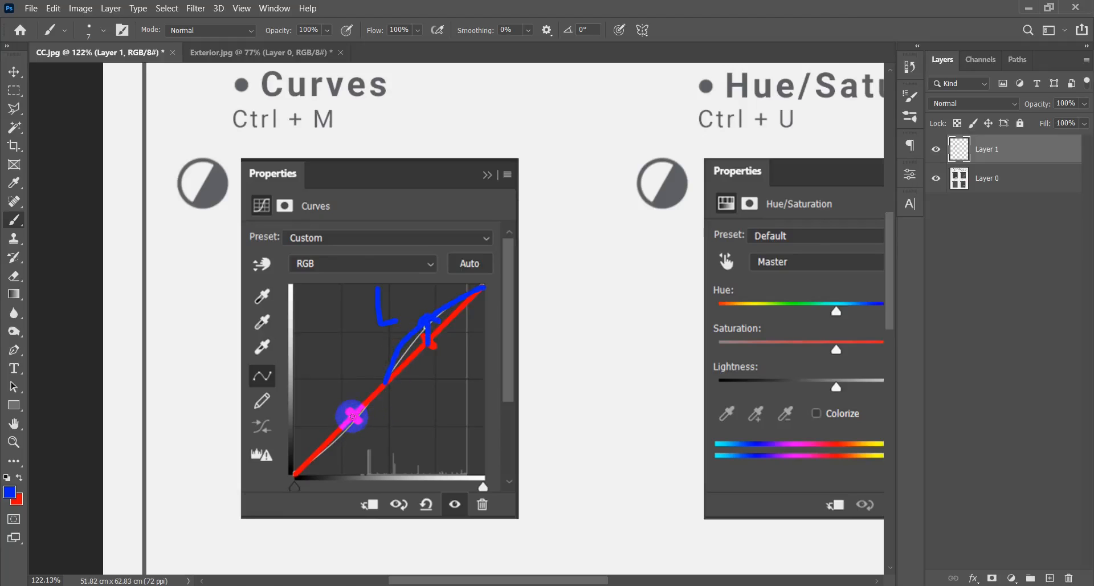
Draw a blue downward arrow with a D at the lower cross and trace the full S-curve over the graph in blue.
mouse_move(354, 420)
left_mouse_down()
mouse_move(355, 454)
mouse_move(344, 448)
mouse_move(392, 431)
mouse_move(392, 452)
mouse_move(398, 427)
mouse_move(399, 455)
left_mouse_up()
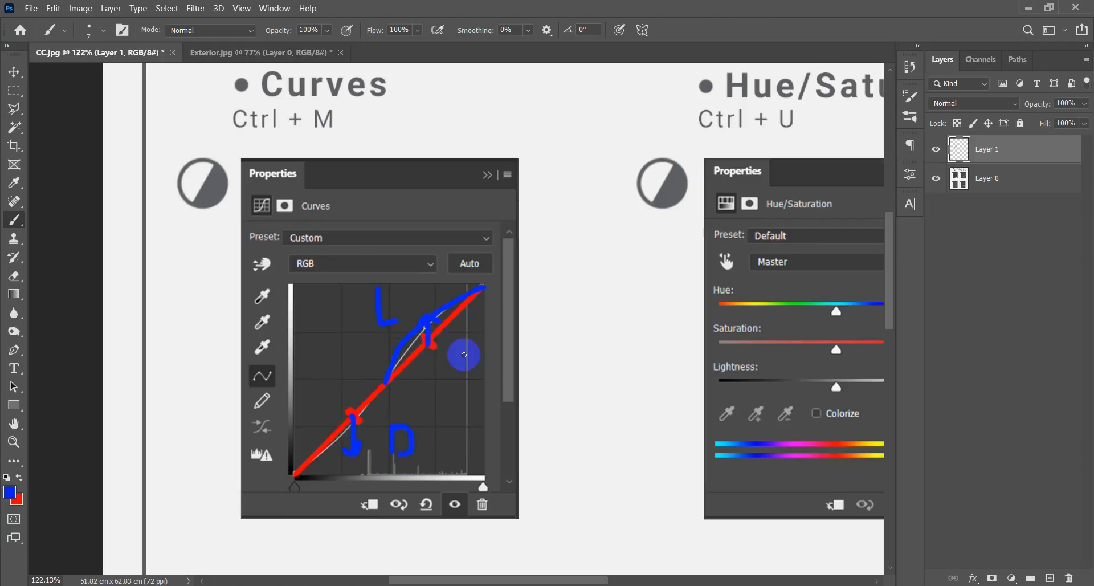
mouse_move(465, 307)
left_mouse_down()
mouse_move(477, 293)
mouse_move(446, 300)
mouse_move(389, 379)
left_mouse_up()
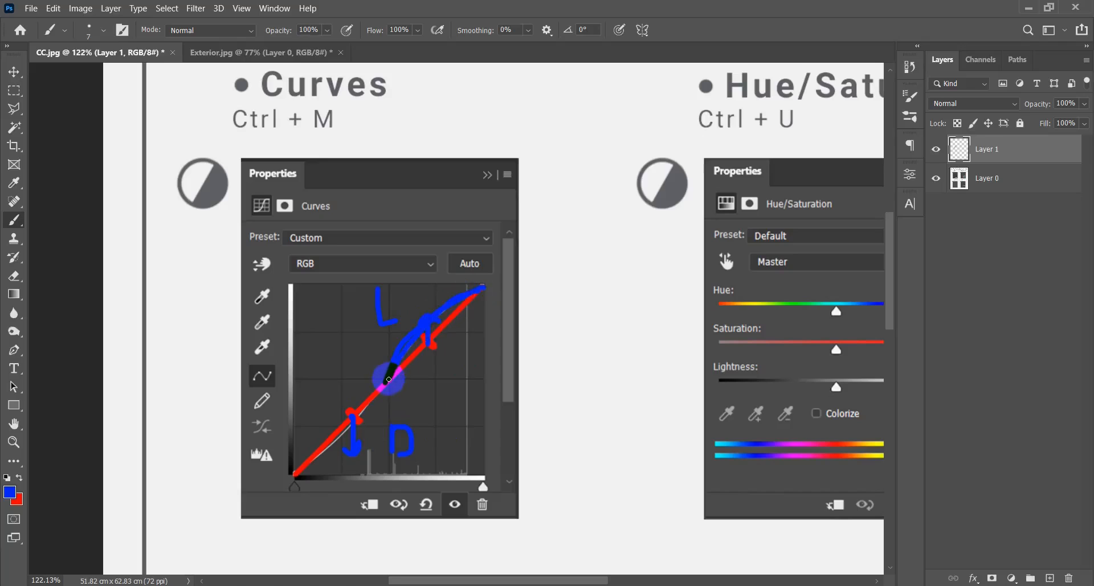
mouse_move(387, 381)
left_mouse_down()
mouse_move(341, 447)
mouse_move(294, 471)
mouse_move(351, 433)
mouse_move(384, 390)
mouse_move(397, 345)
mouse_move(482, 297)
left_mouse_up()
scroll(410, 452, "down", 3)
scroll(408, 448, "up", 5)
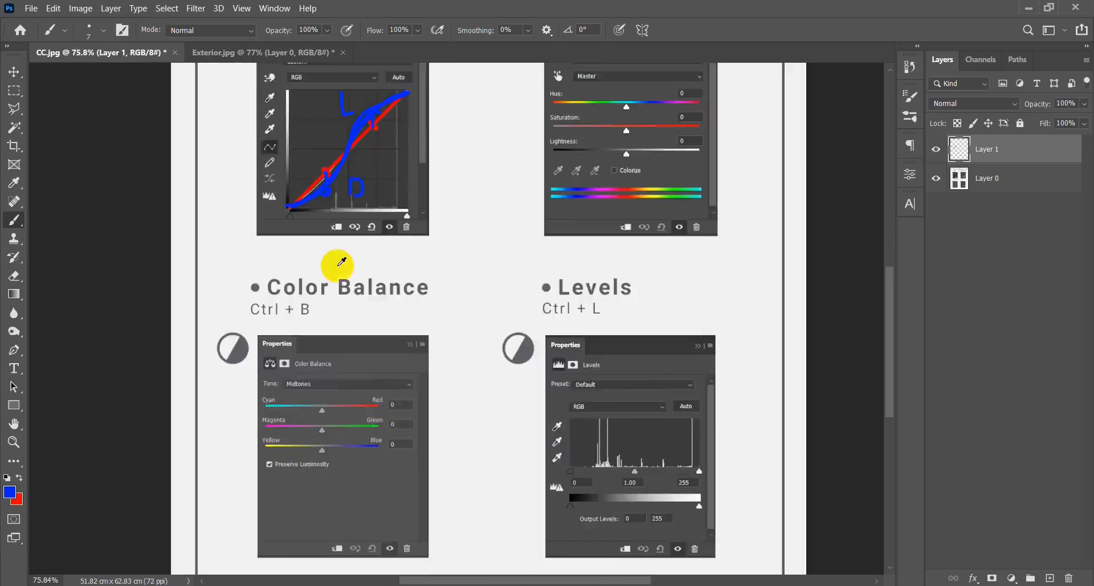
scroll(399, 326, "down", 2)
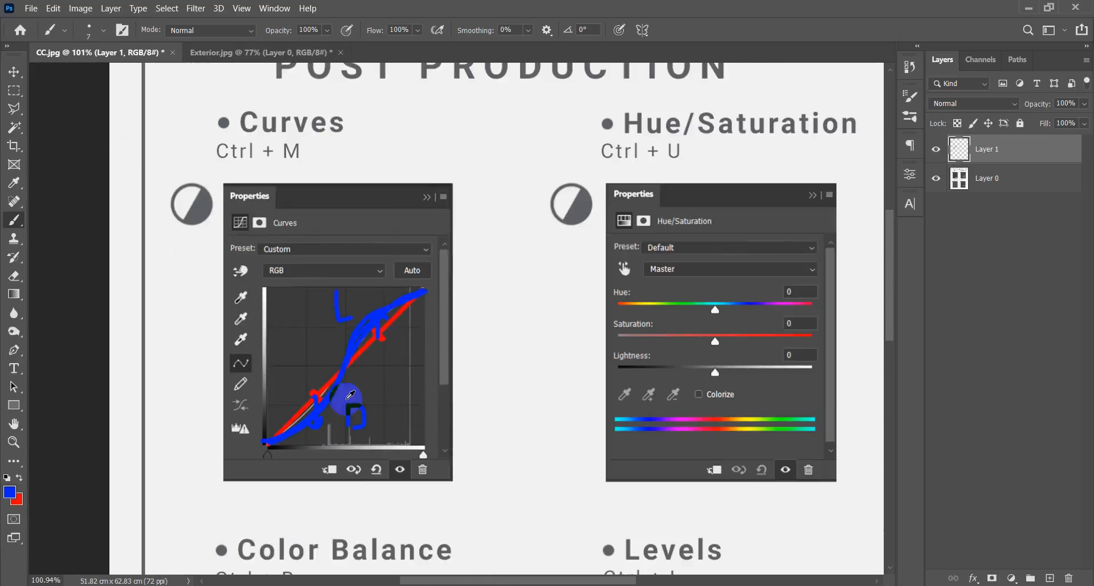
Switch to Exterior.jpg, add a Curves adjustment layer, and slightly raise a point on the upper part of its curve.
scroll(302, 392, "up", 2)
scroll(354, 374, "down", 2)
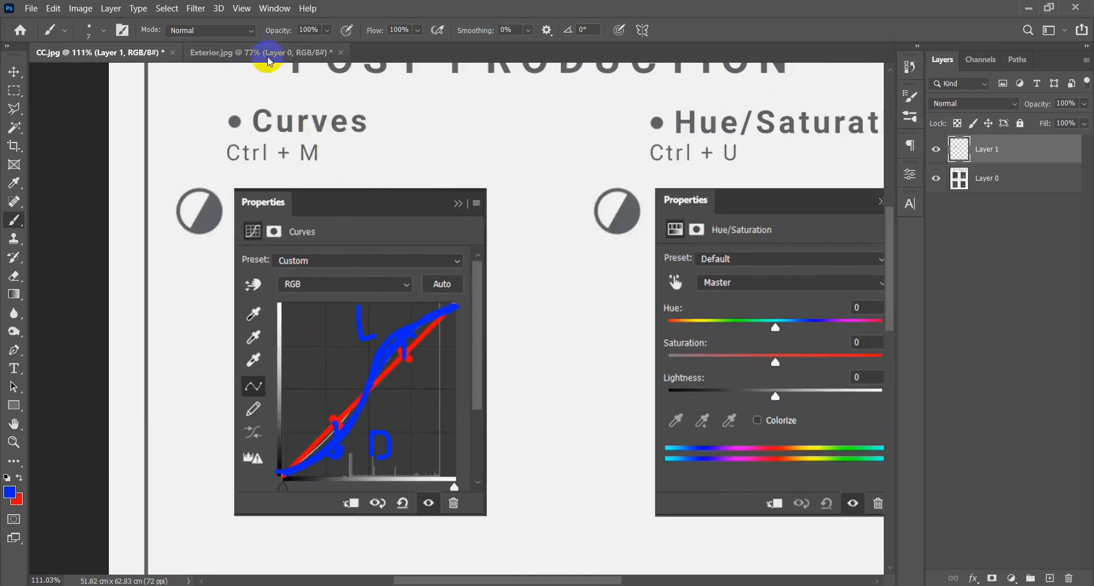
left_click(267, 53)
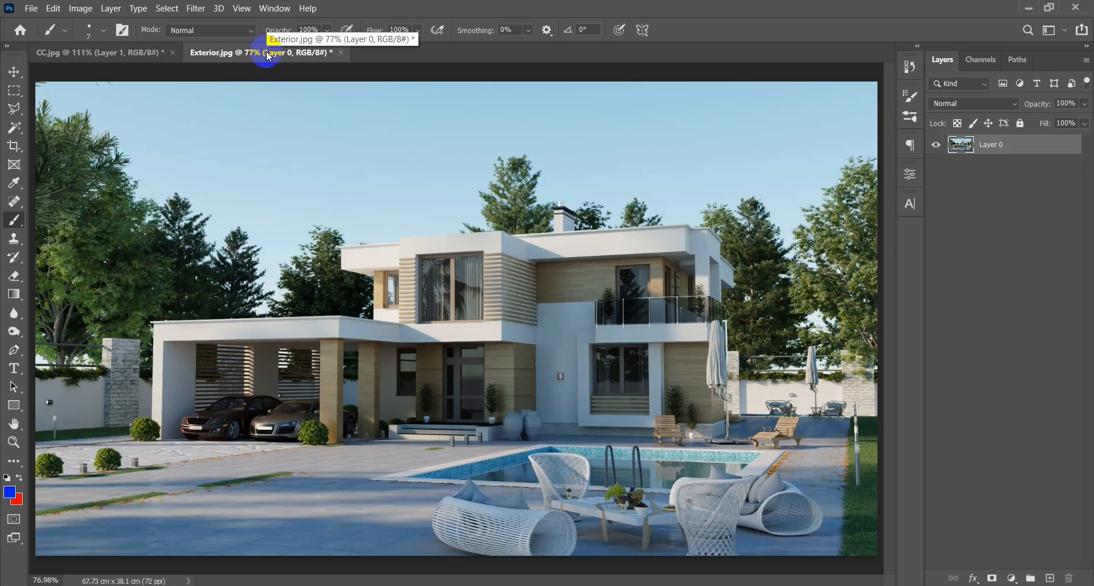
key("v")
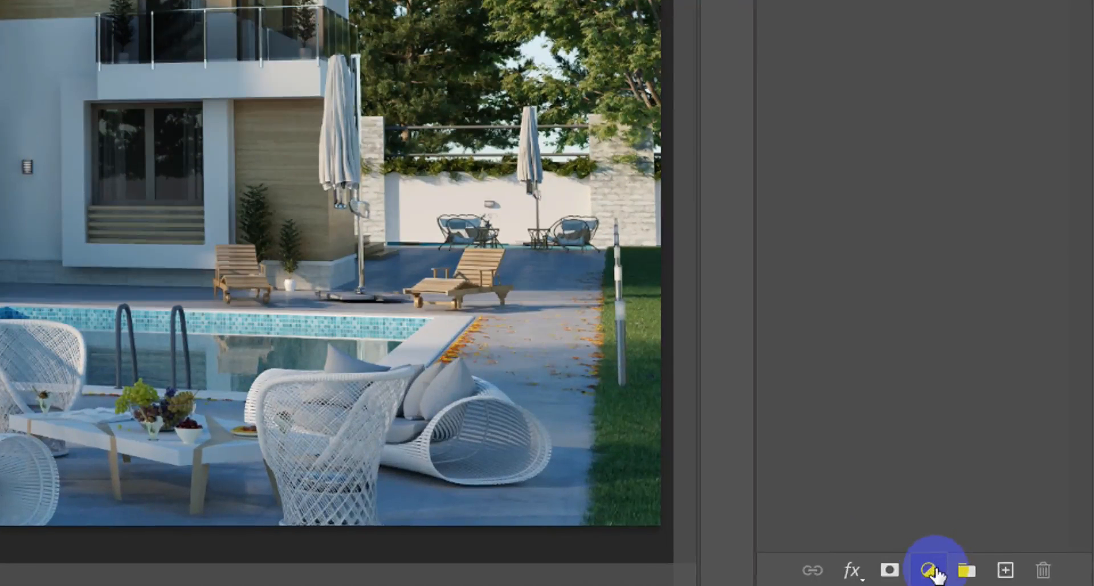
left_click(1012, 578)
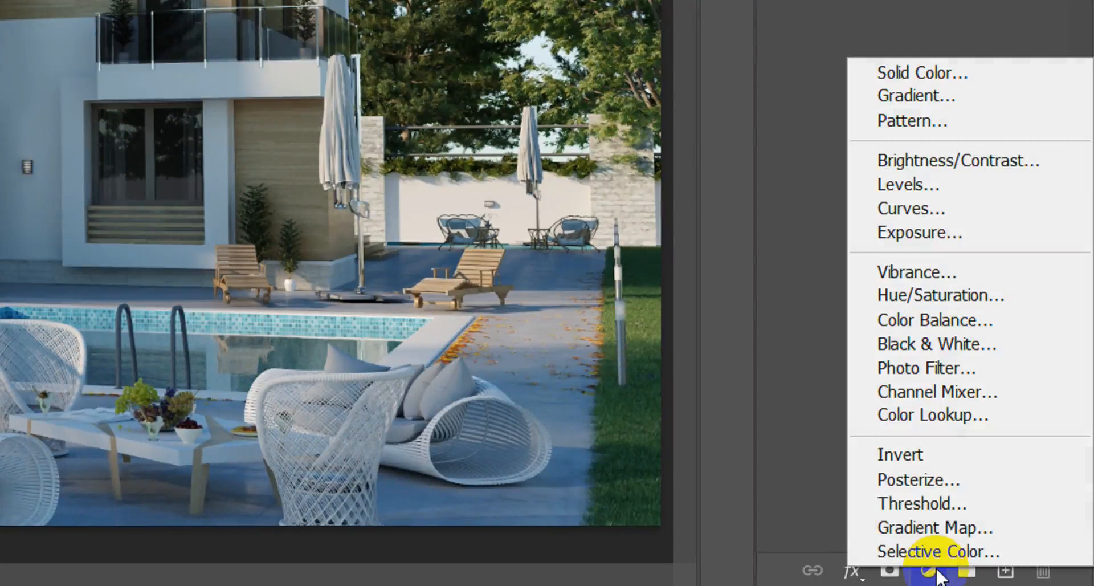
left_click(955, 214)
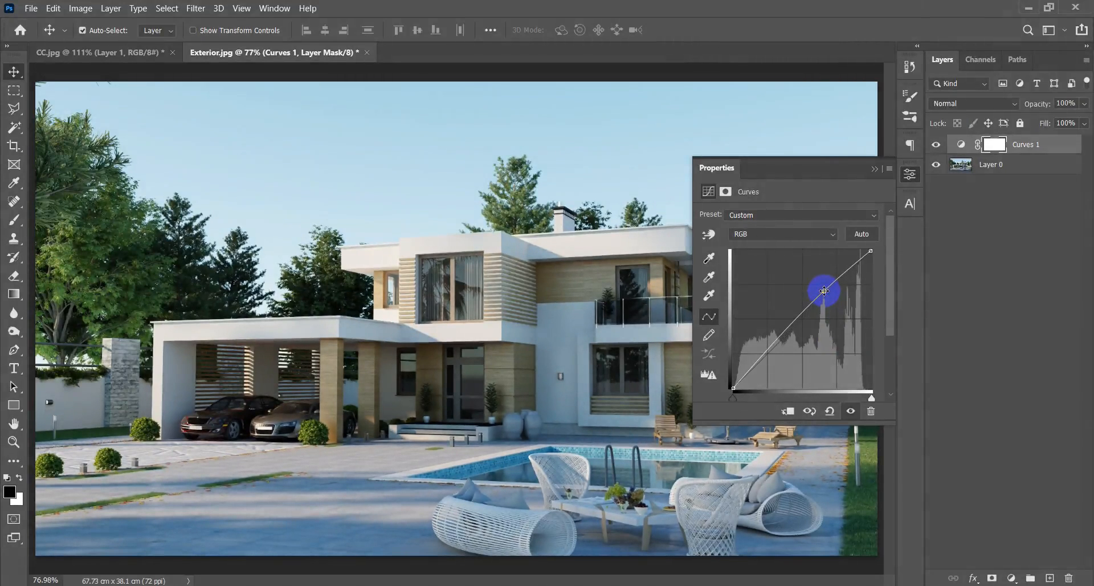
left_click(824, 291)
Compare the image with and without the Curves adjustment and slightly lower a second point on the lower part of the curve.
left_click(942, 147)
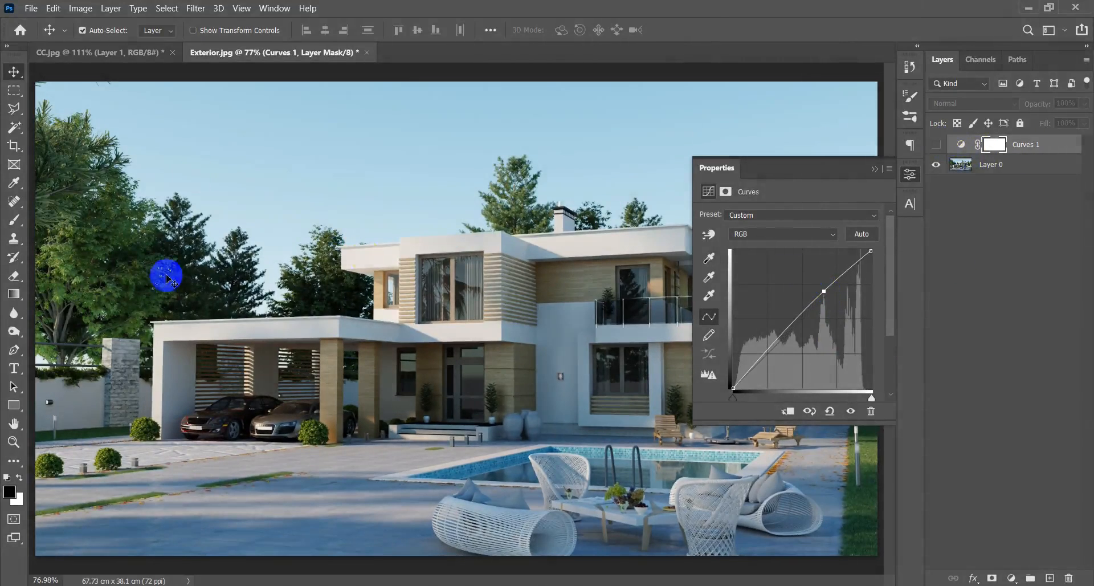
left_click(937, 151)
left_click(938, 150)
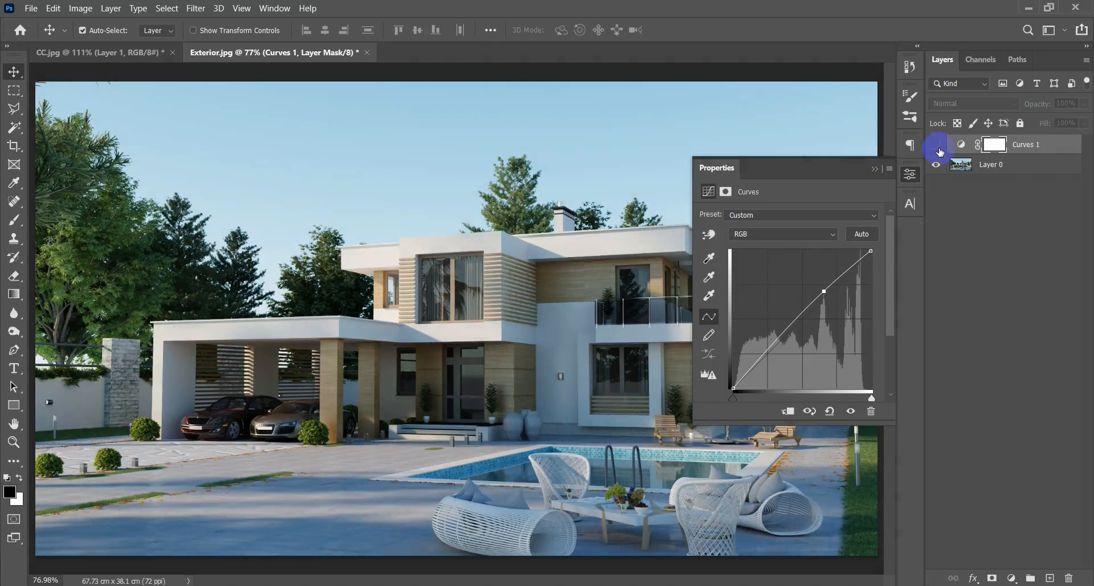
left_click(938, 150)
left_click_drag(779, 340, 783, 343)
left_click(872, 168)
Toggle the Curves adjustment layer's visibility repeatedly to compare the house image before and after the contrast change.
left_click(937, 147)
left_click(936, 147)
left_click(936, 147)
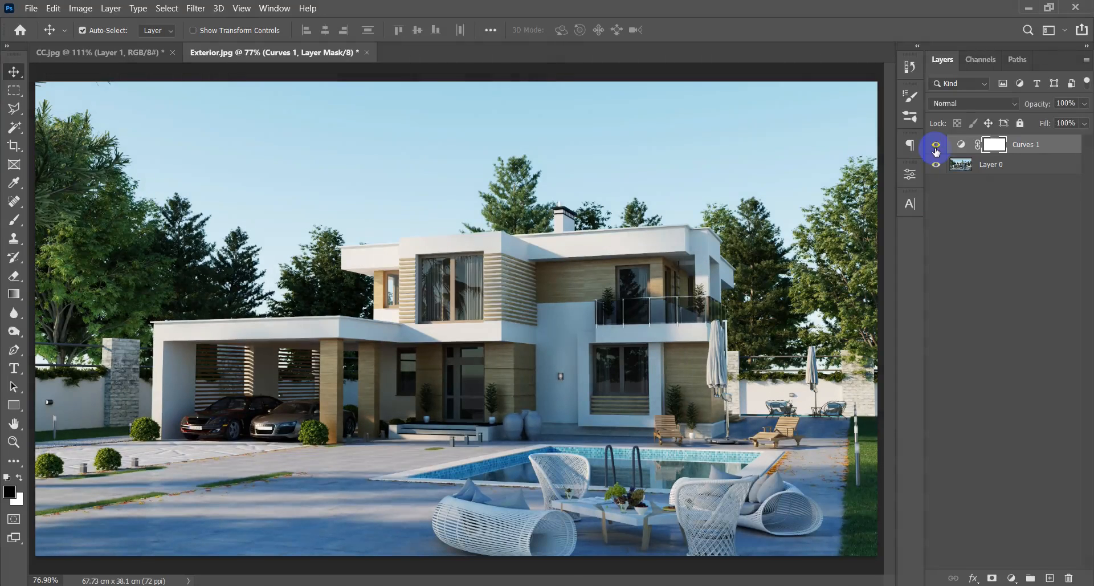
left_click(936, 147)
left_click(936, 147)
left_click(937, 147)
left_click(936, 147)
left_click(935, 148)
left_click(935, 149)
Reopen the Curves adjustment, readjust its upper point slightly, and check the image with the adjustment off and on.
left_click(962, 145)
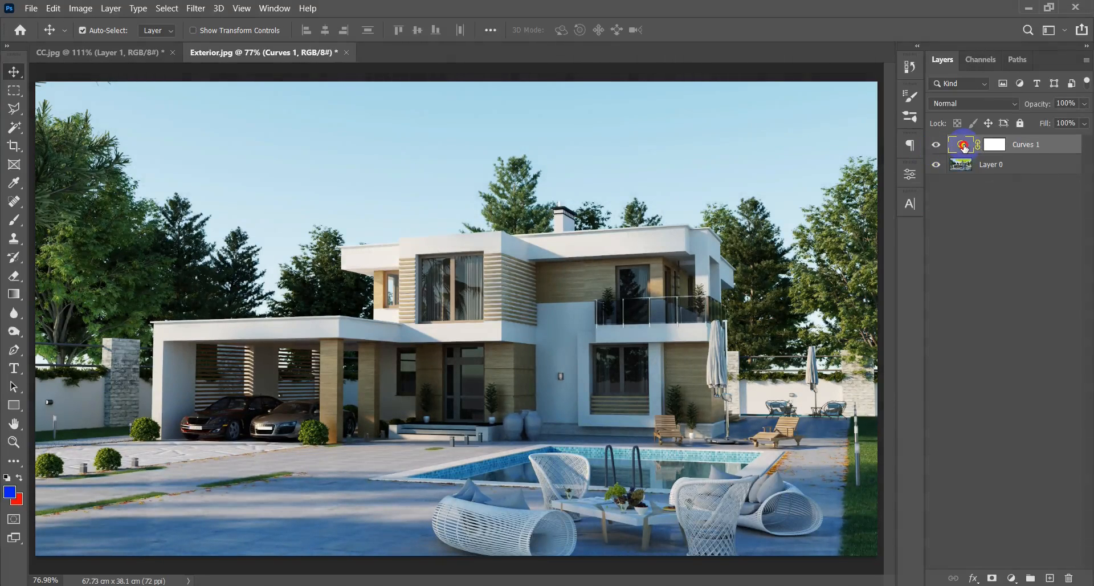
double_click(961, 144)
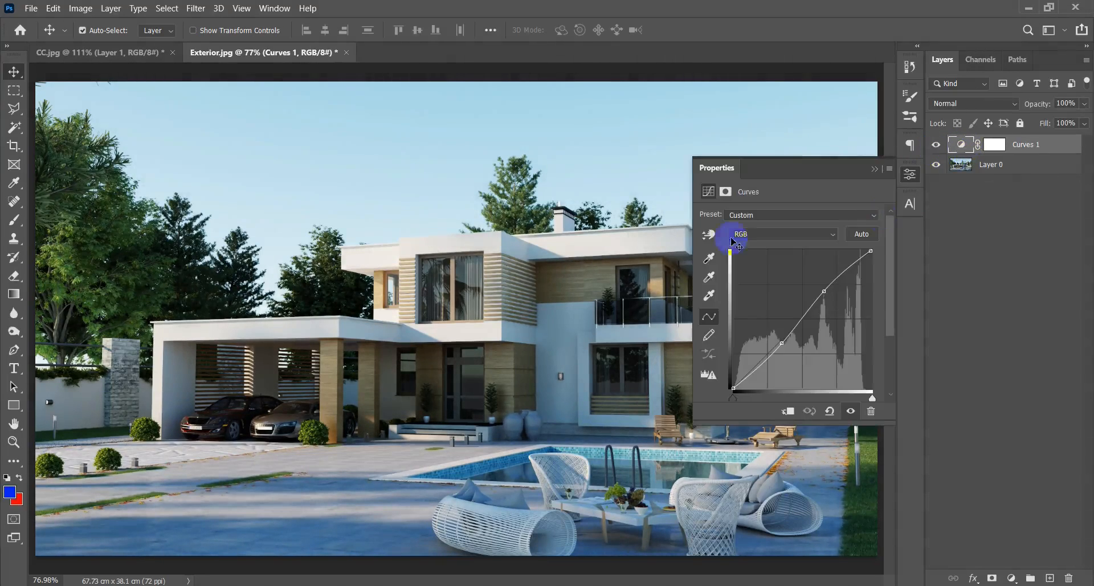
left_click(827, 294)
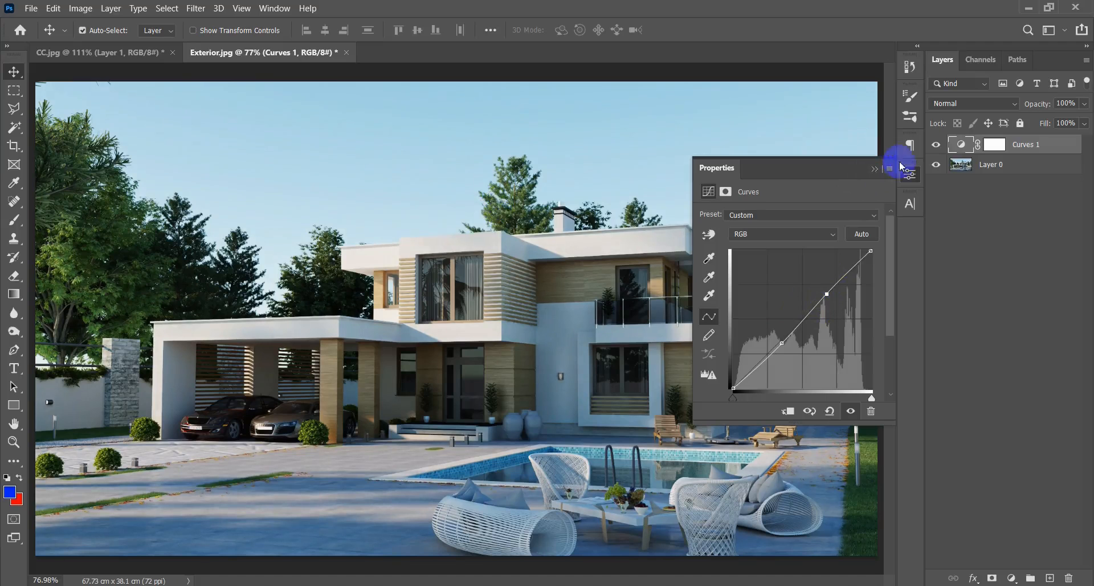
left_click(886, 161)
left_click(935, 146)
left_click(935, 146)
left_click(936, 146)
left_click(935, 145)
Switch to CC.jpg and brush a blue circle around Hue and an underline beneath Saturation in the Hue/Saturation heading.
left_click(52, 54)
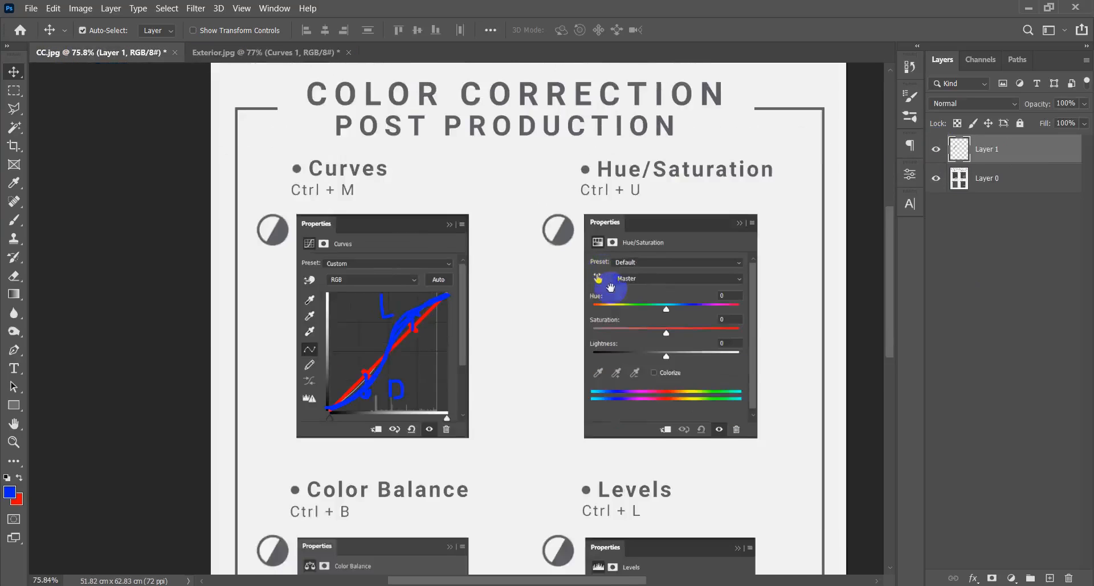
left_click_drag(610, 288, 464, 295)
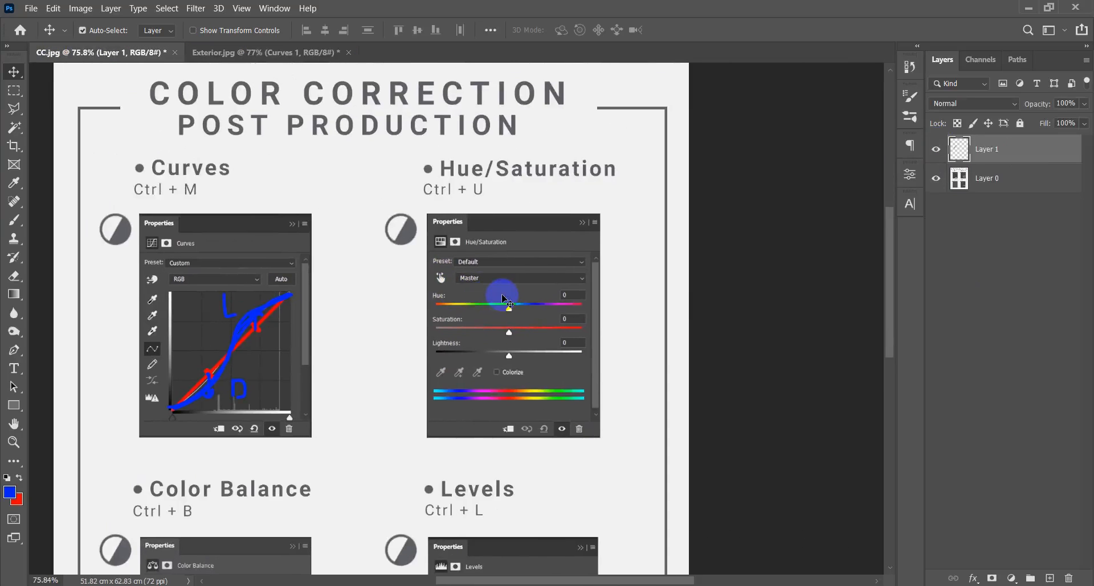
key("m")
key("b")
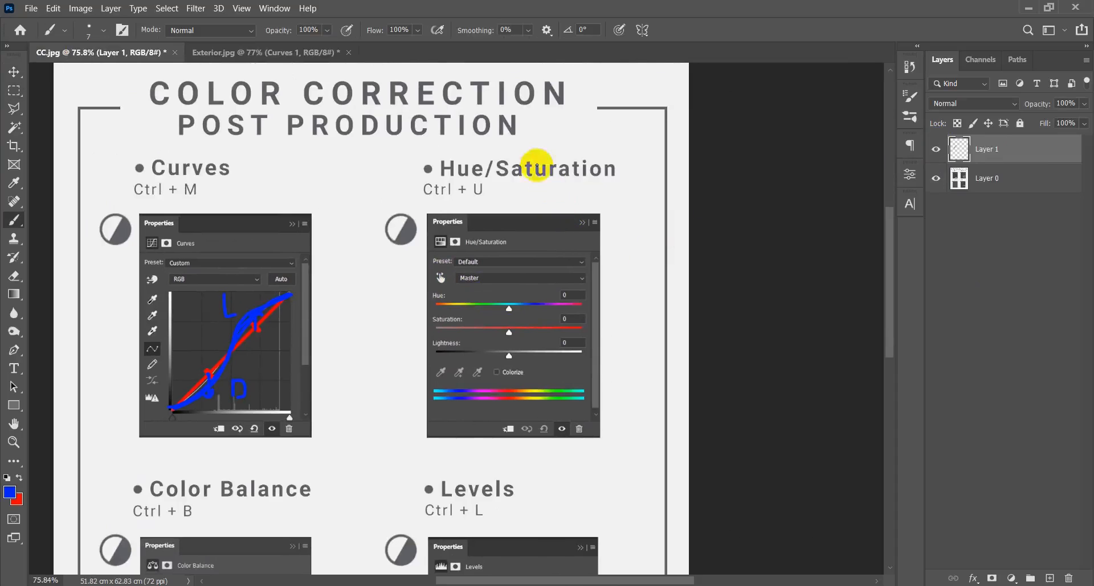
scroll(463, 195, "up", 2)
left_click_drag(497, 208, 486, 206)
mouse_move(468, 125)
left_mouse_down()
mouse_move(430, 173)
mouse_move(477, 160)
left_mouse_up()
left_click_drag(573, 120, 603, 123)
key("ctrl+z")
key("ctrl+z")
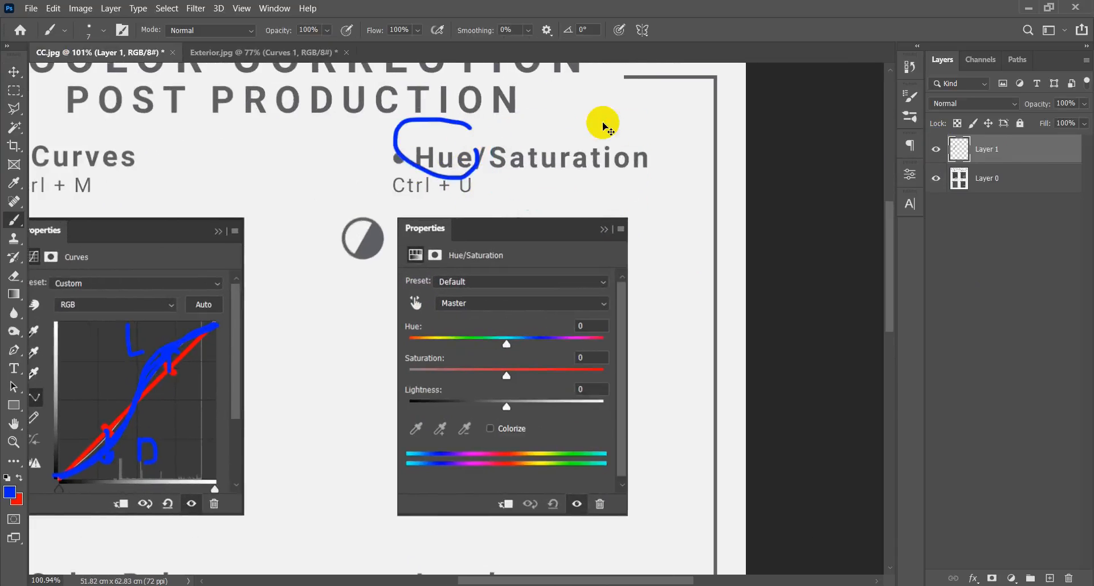
mouse_move(462, 174)
left_mouse_down()
mouse_move(442, 123)
mouse_move(405, 130)
mouse_move(434, 176)
left_mouse_up()
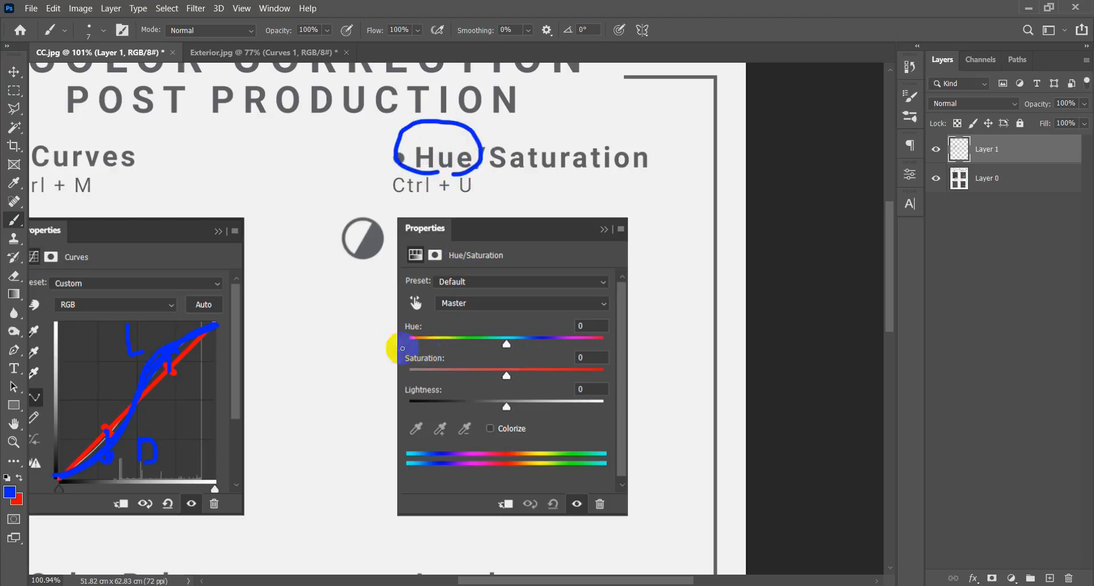
left_click_drag(490, 178, 637, 179)
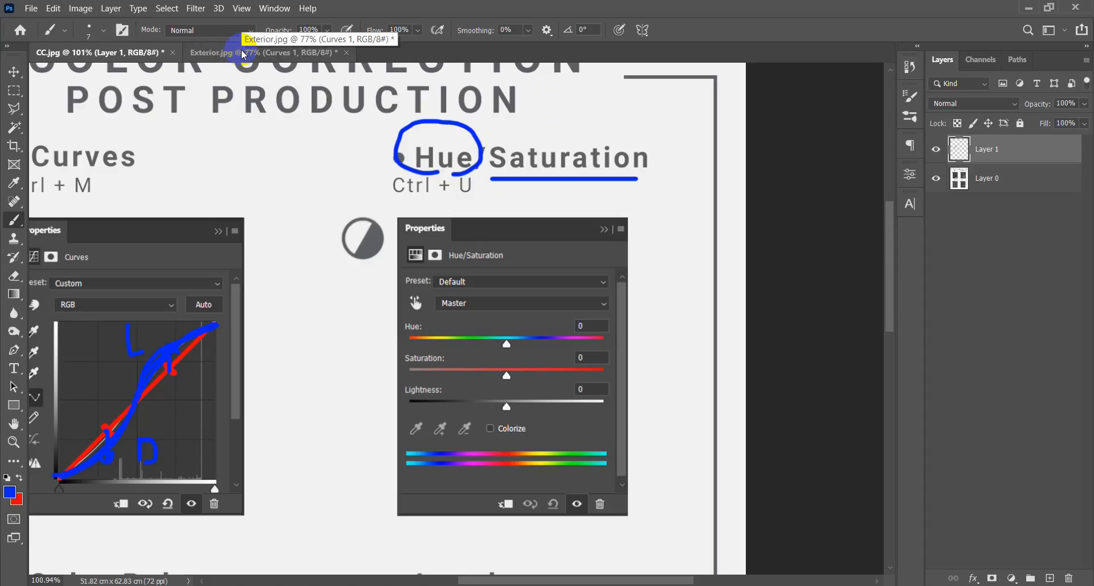
Circle the Hue and Saturation labels in blue, cross out and circle Lightness, and bracket the Saturation slider with lines.
mouse_move(397, 326)
left_mouse_down()
mouse_move(432, 345)
mouse_move(426, 318)
mouse_move(394, 325)
left_mouse_up()
left_click_drag(435, 360, 411, 351)
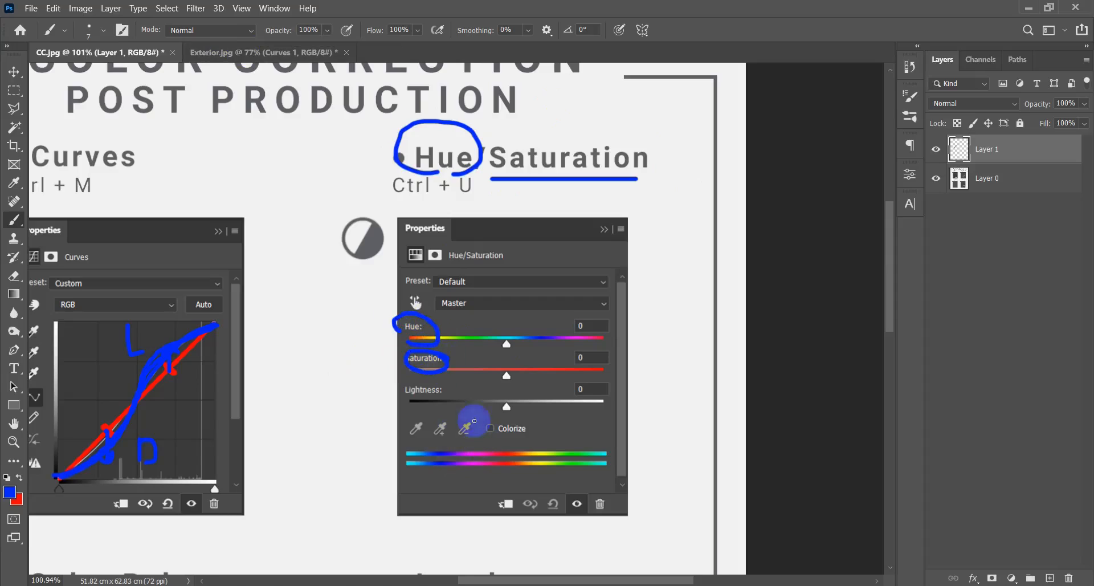
mouse_move(447, 394)
left_mouse_down()
mouse_move(396, 380)
mouse_move(434, 407)
mouse_move(451, 391)
mouse_move(396, 408)
mouse_move(406, 406)
mouse_move(393, 383)
mouse_move(458, 408)
mouse_move(403, 413)
mouse_move(441, 382)
left_mouse_up()
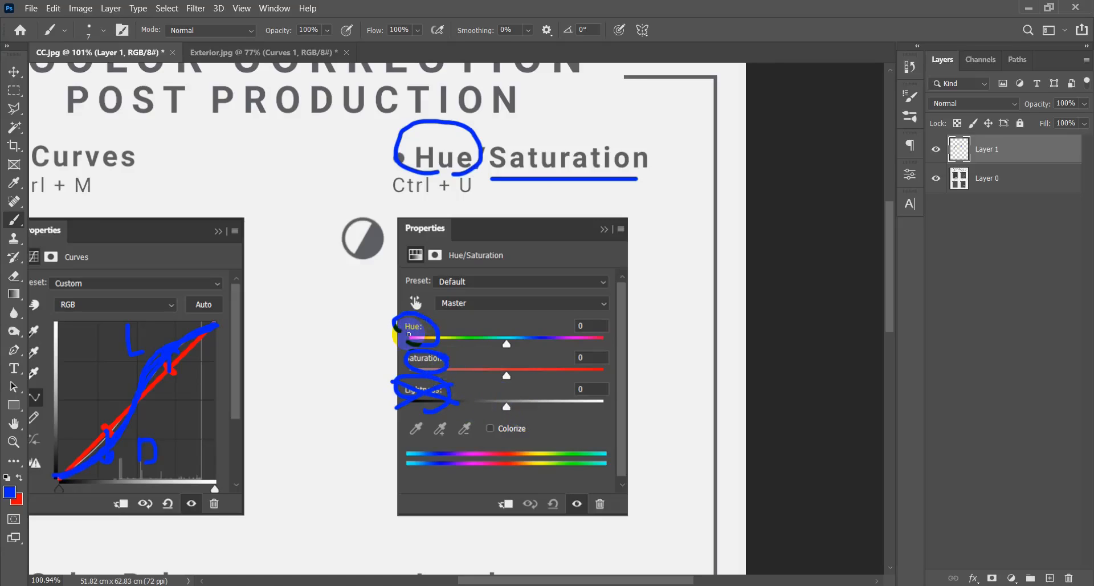
mouse_move(399, 348)
left_mouse_down()
mouse_move(659, 357)
mouse_move(636, 351)
mouse_move(640, 385)
left_mouse_up()
left_click_drag(462, 383, 630, 381)
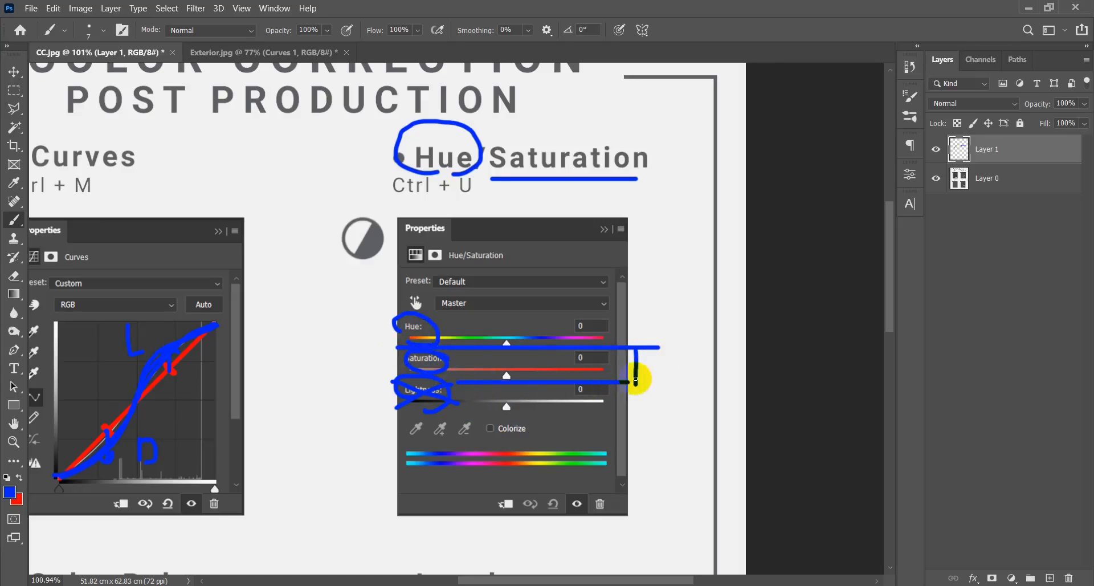
Switch to Exterior.jpg and examine the color of the trees beside the carport up close.
left_click(306, 57)
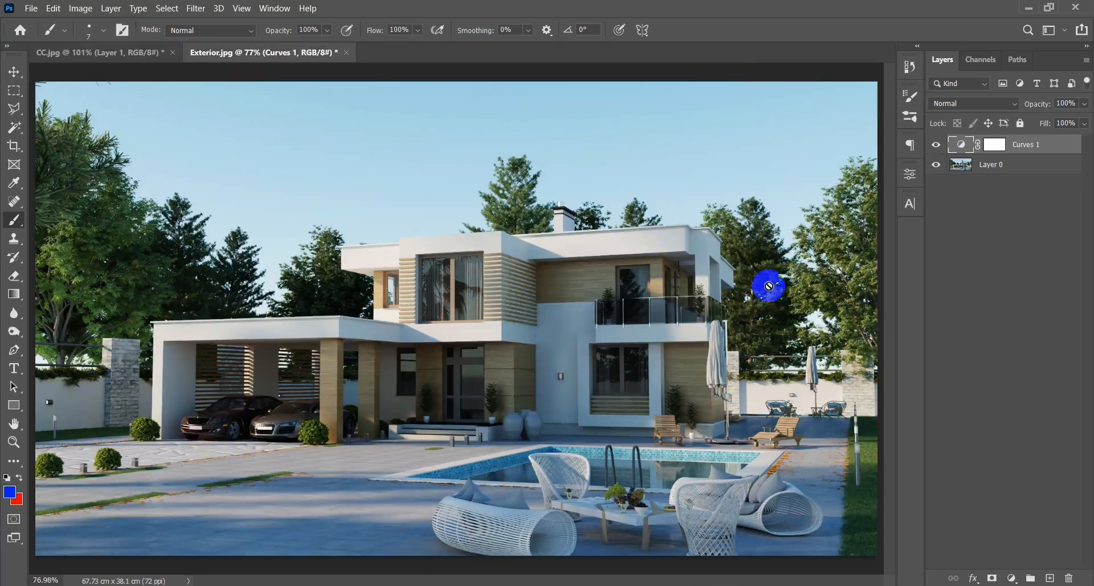
key("v")
scroll(466, 309, "down", 7)
scroll(241, 276, "up", 10)
scroll(236, 331, "up", 6)
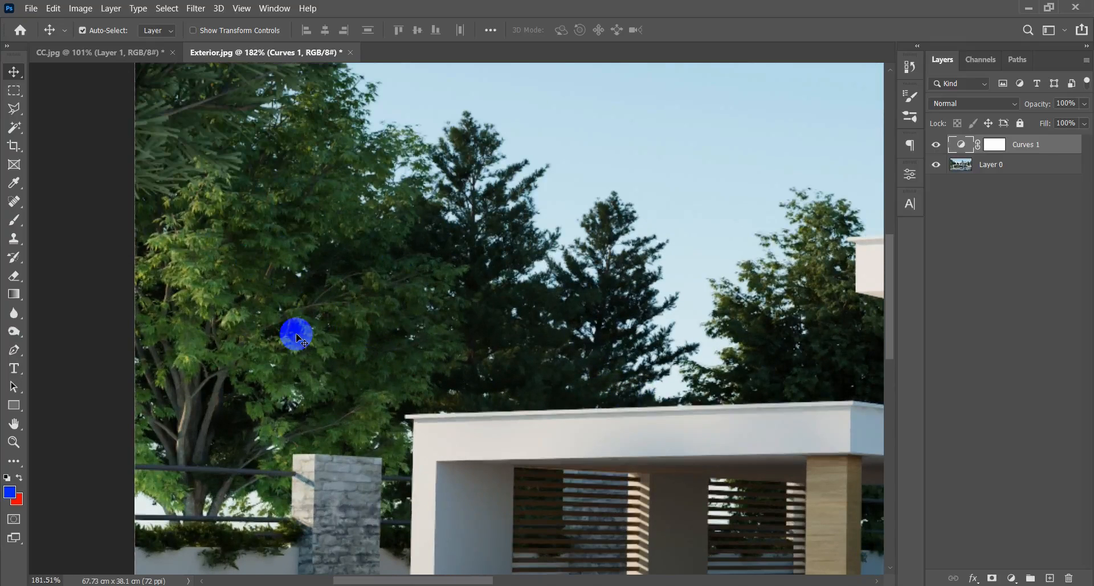
left_click_drag(242, 293, 224, 225)
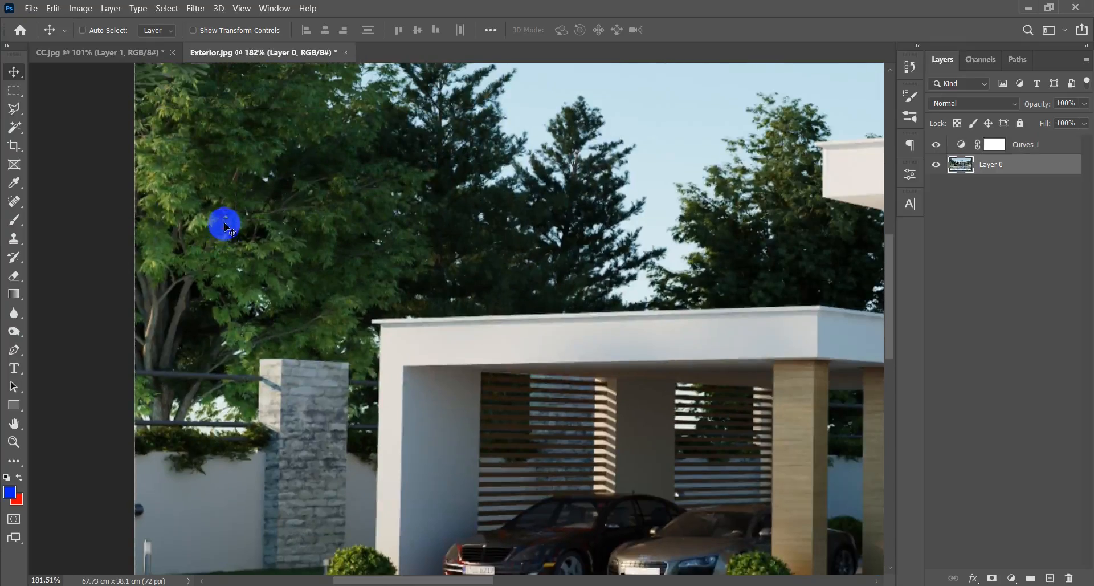
key("ctrl+z")
scroll(268, 249, "down", 15)
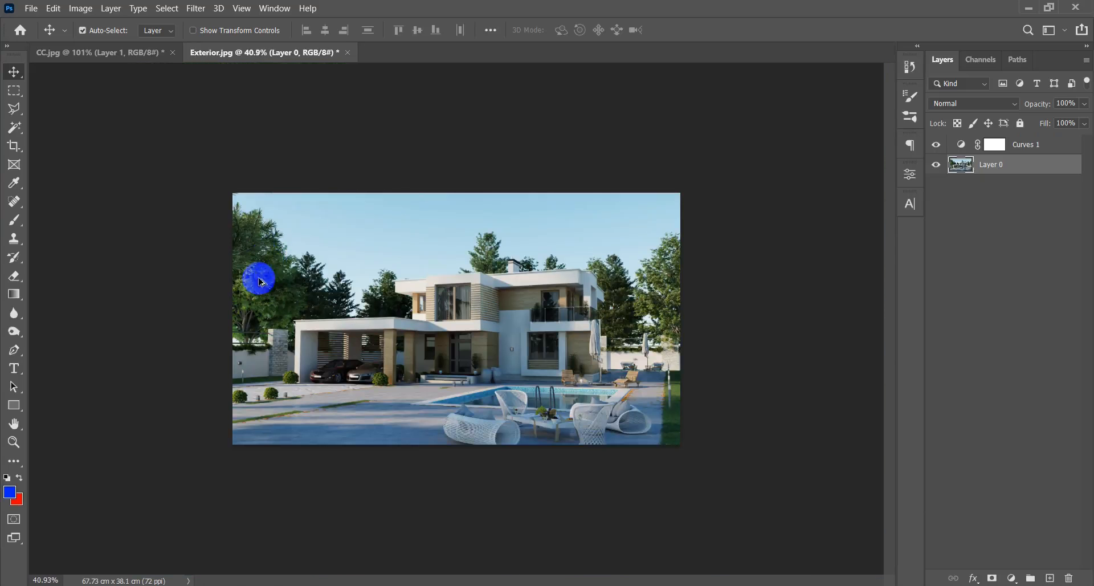
scroll(250, 275, "up", 6)
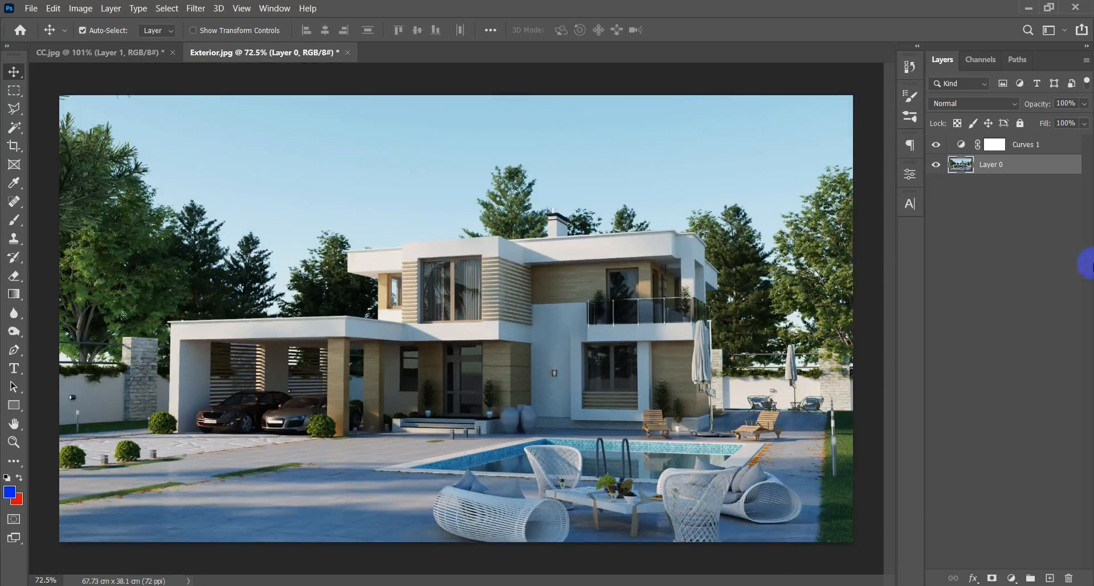
Add a Hue/Saturation adjustment layer above the Curves layer and set its saturation to -22.
left_click(1026, 145)
left_click(1012, 577)
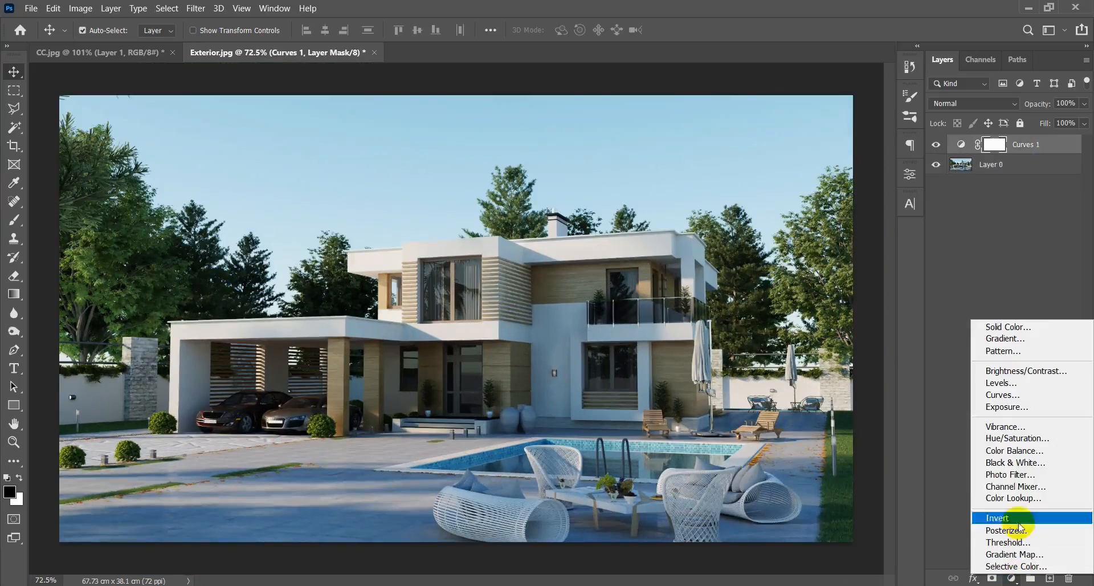
left_click(1017, 438)
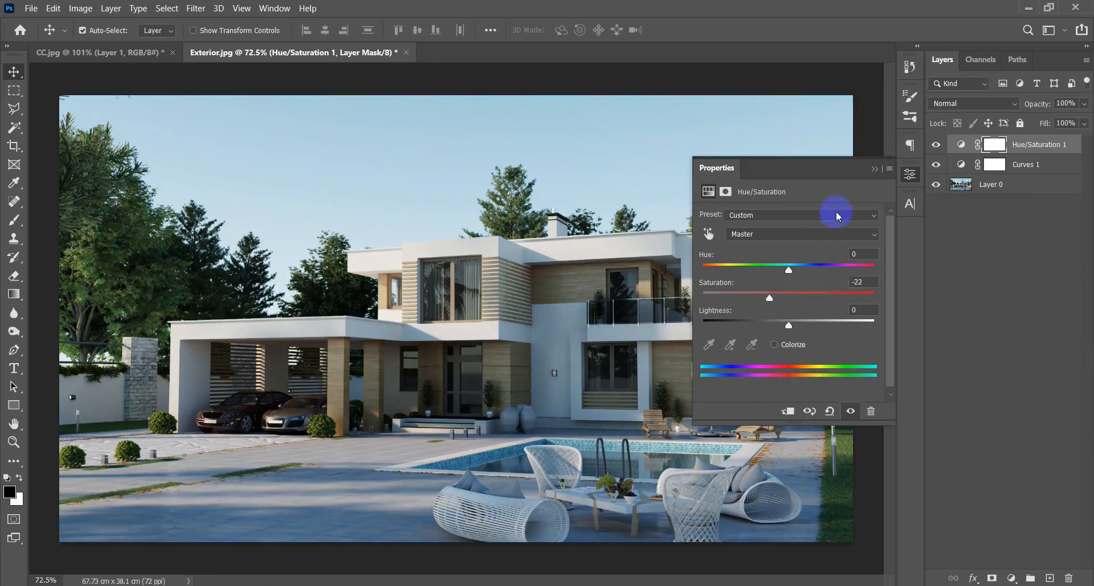
Compare the image without the Hue/Saturation adjustment and set its saturation to -12.
left_click(874, 169)
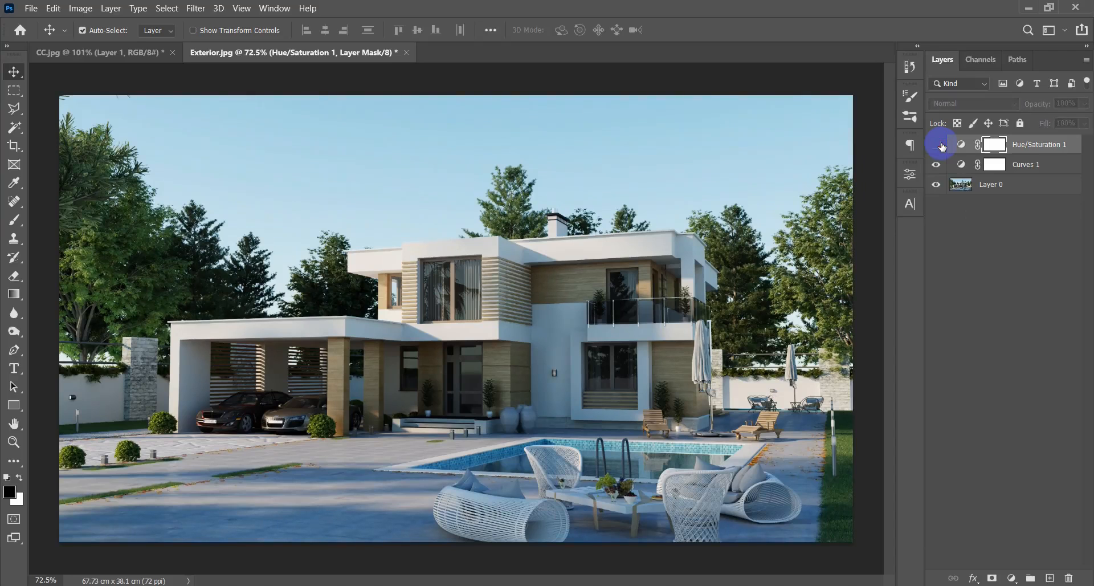
double_click(959, 146)
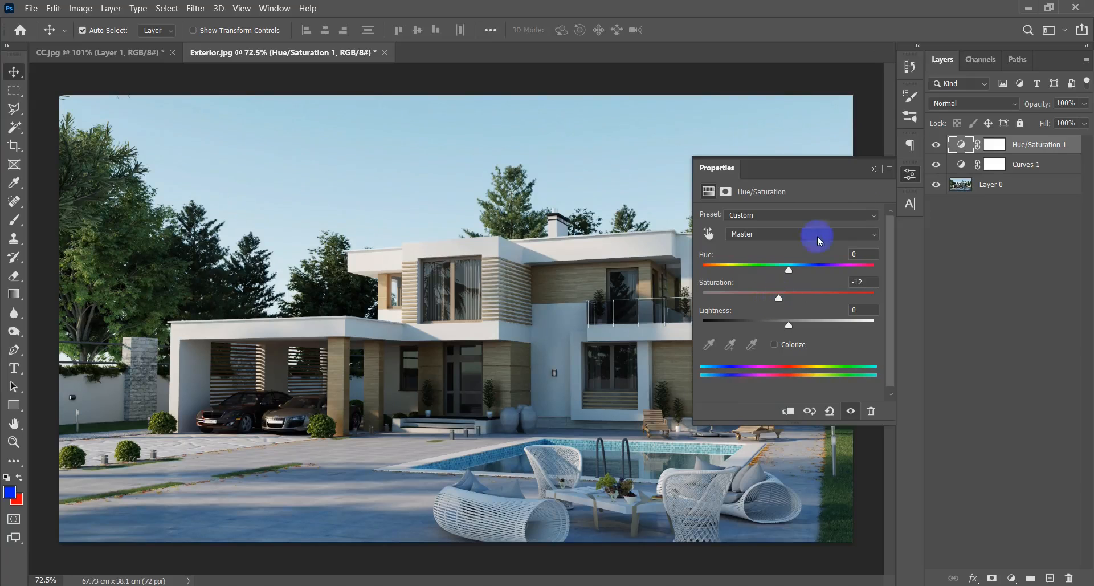
left_click(875, 169)
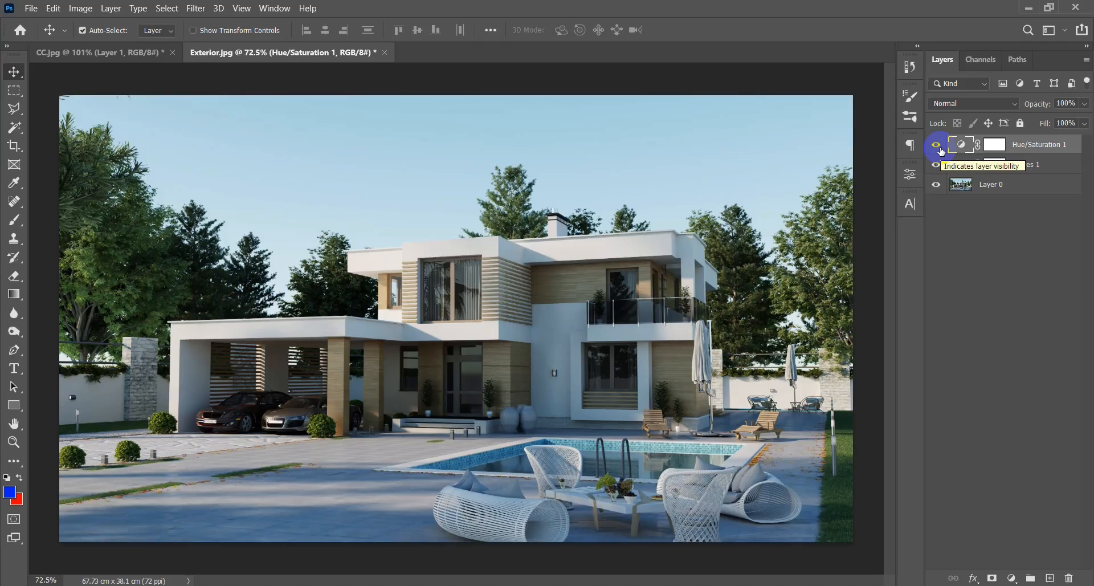
Switch to CC.jpg and circle the Levels heading, its histogram, and its output gradient area with the blue brush.
left_click(38, 52)
left_click_drag(385, 356, 445, 168)
left_click_drag(408, 402, 479, 166)
left_click_drag(613, 230, 490, 224)
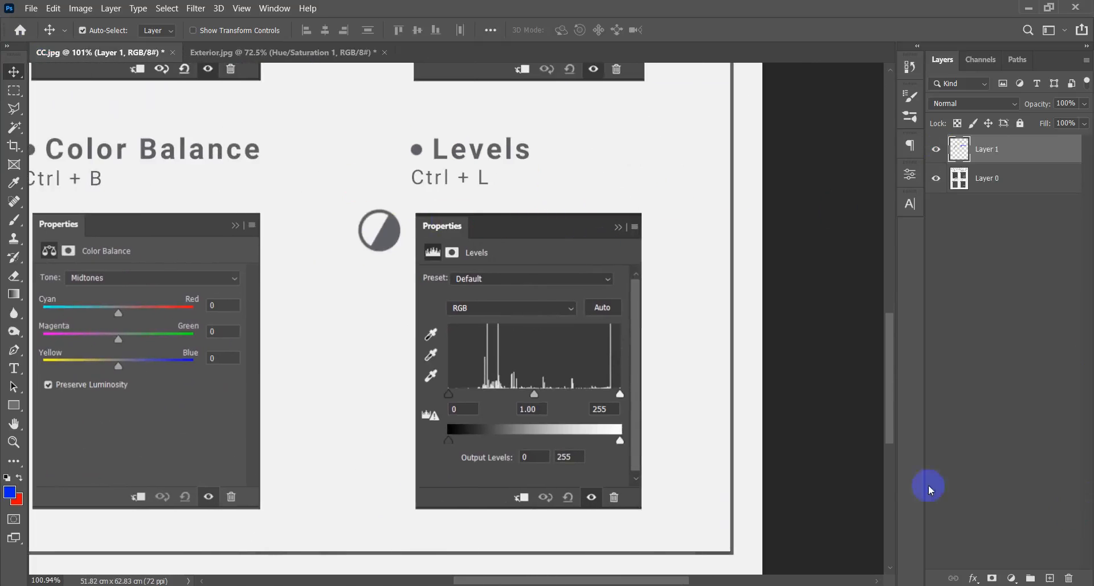
key("b")
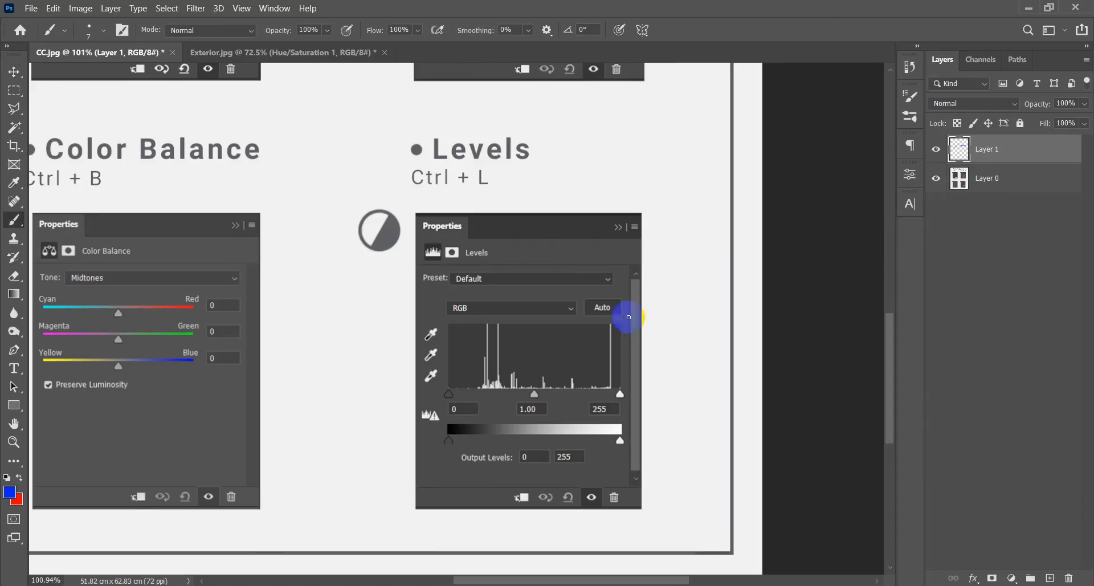
mouse_move(381, 169)
left_mouse_down()
mouse_move(551, 170)
mouse_move(433, 116)
mouse_move(378, 156)
left_mouse_up()
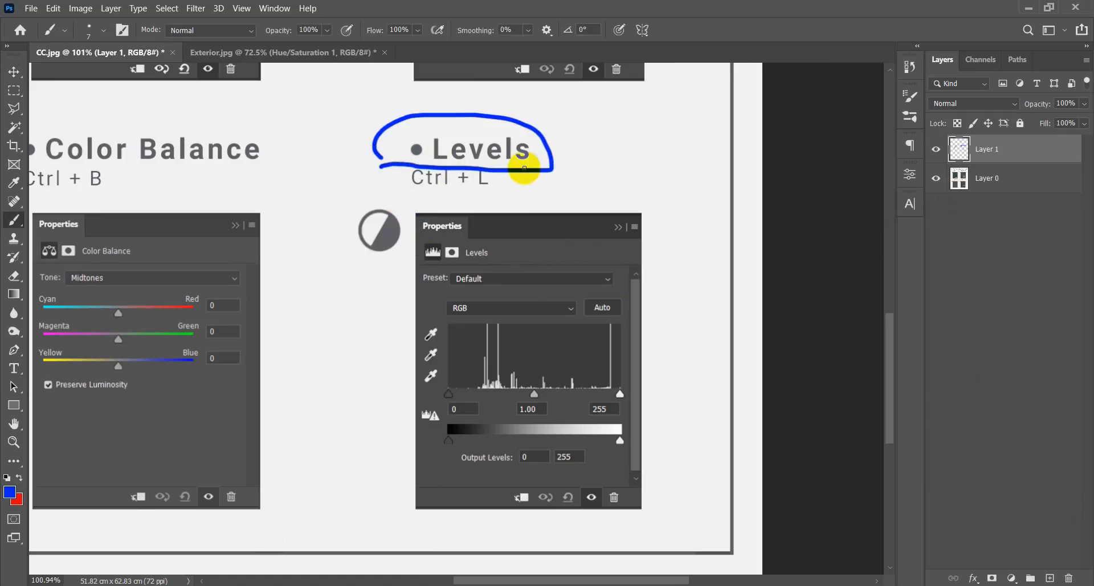
mouse_move(669, 375)
left_mouse_down()
mouse_move(501, 305)
mouse_move(440, 359)
mouse_move(650, 366)
mouse_move(641, 346)
left_mouse_up()
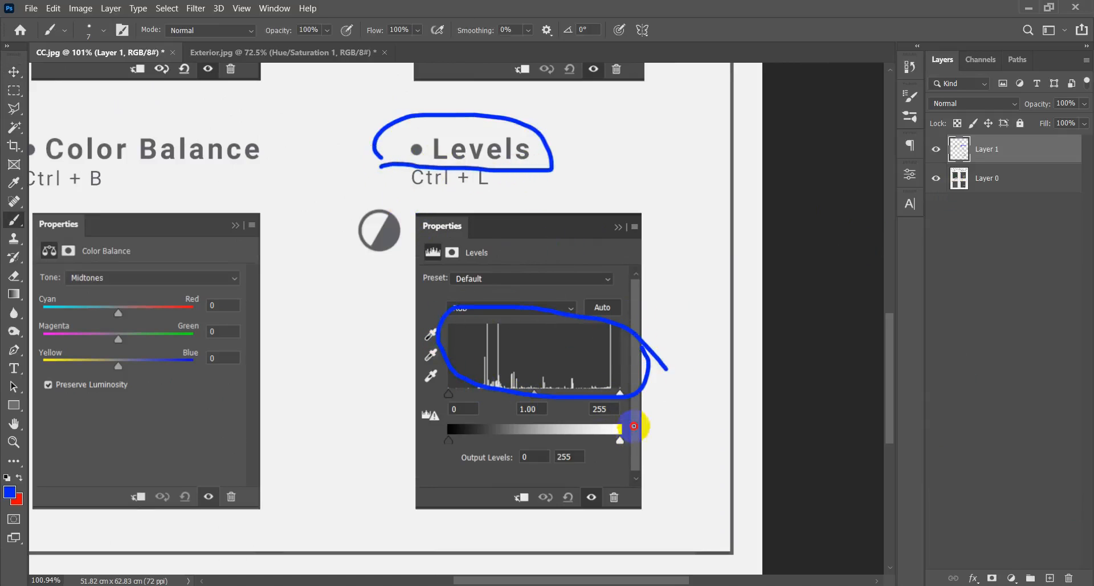
left_click_drag(640, 432, 648, 396)
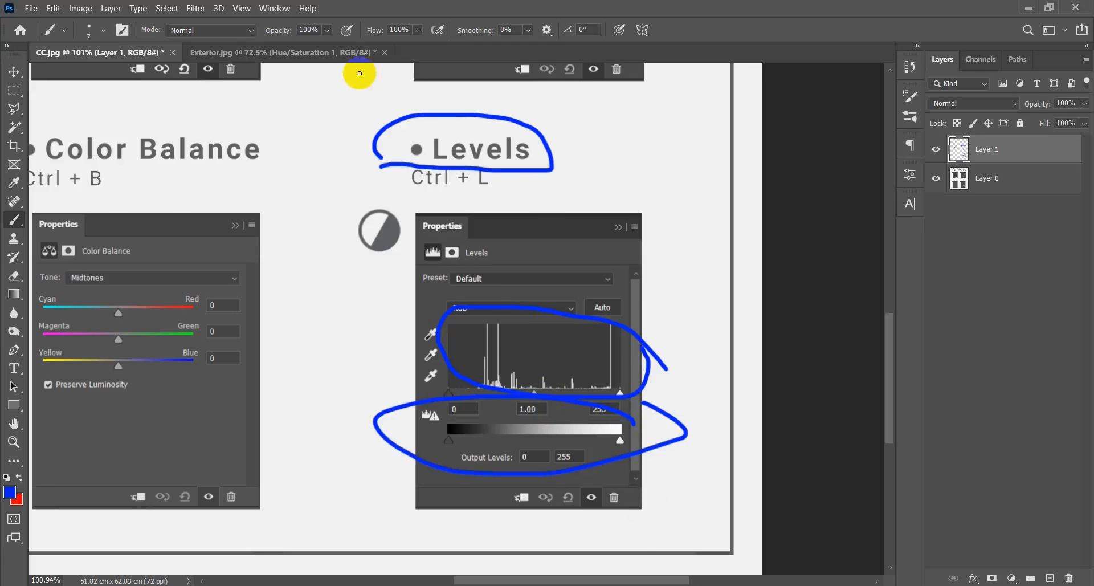
Switch to Exterior.jpg and add a Levels adjustment layer above the Hue/Saturation layer.
left_click(336, 52)
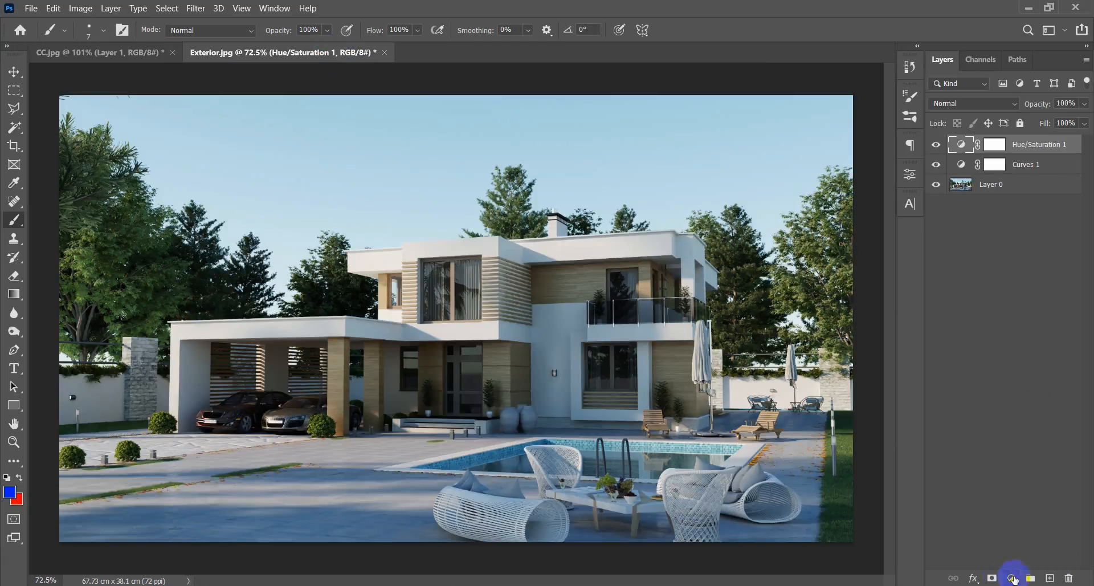
left_click(1012, 577)
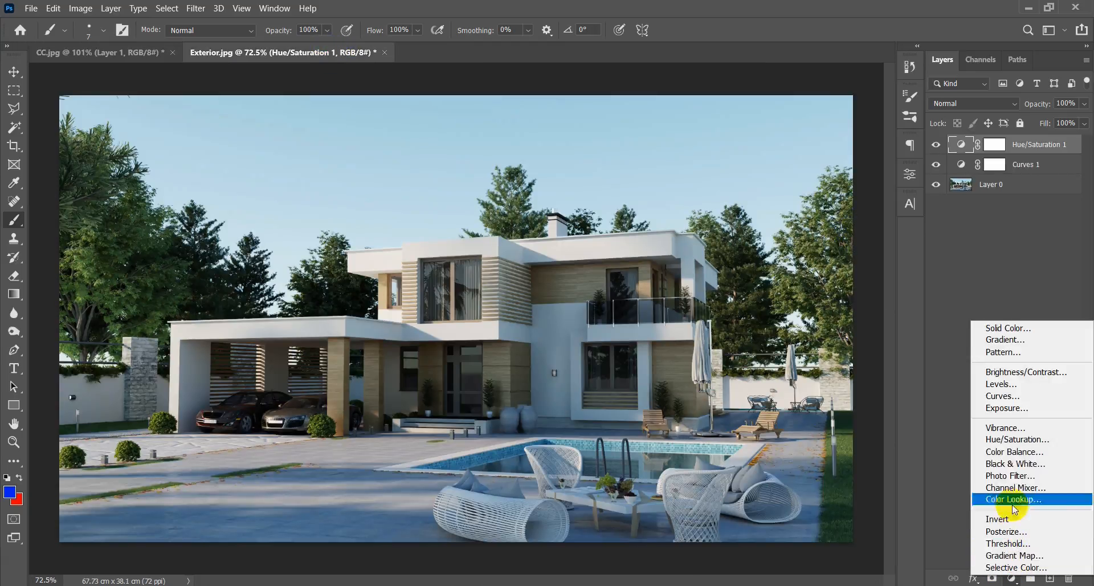
left_click(1003, 384)
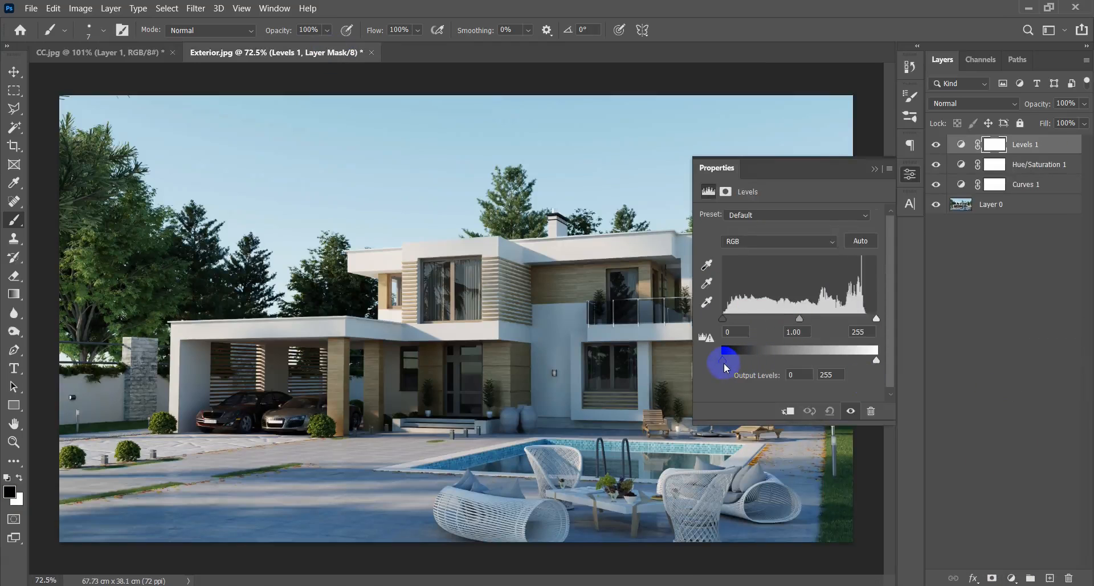
Try out the black and white output levels and the shadow, highlight and midtone input levels of the Levels adjustment.
mouse_move(724, 363)
left_mouse_down()
mouse_move(845, 371)
mouse_move(703, 366)
left_mouse_up()
mouse_move(878, 367)
left_mouse_down()
mouse_move(818, 365)
mouse_move(891, 358)
mouse_move(818, 361)
mouse_move(882, 365)
left_mouse_up()
left_click_drag(727, 324, 720, 324)
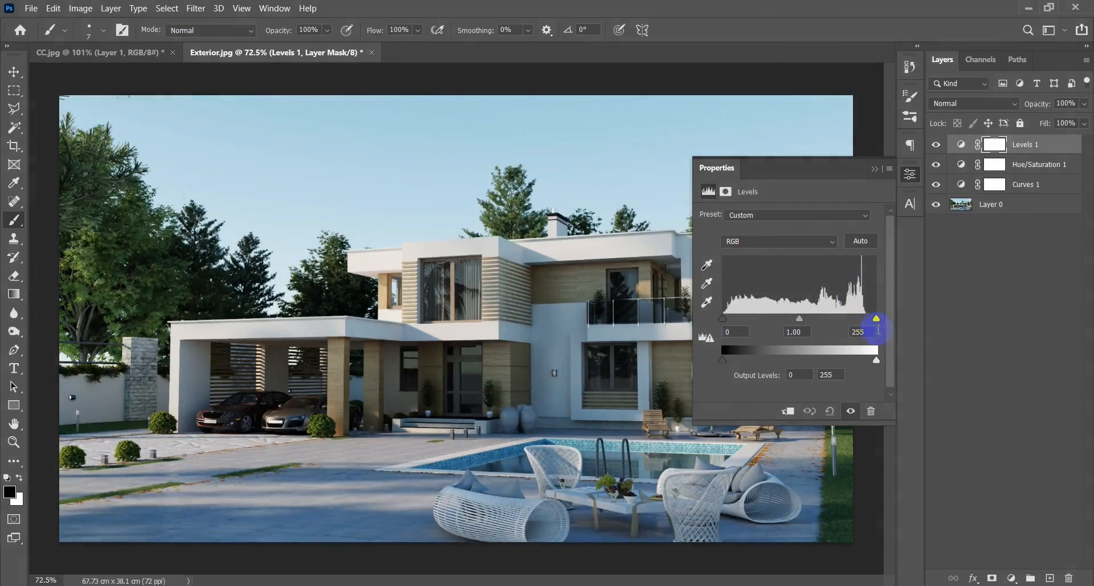
mouse_move(876, 319)
left_mouse_down()
mouse_move(850, 313)
mouse_move(890, 323)
left_mouse_up()
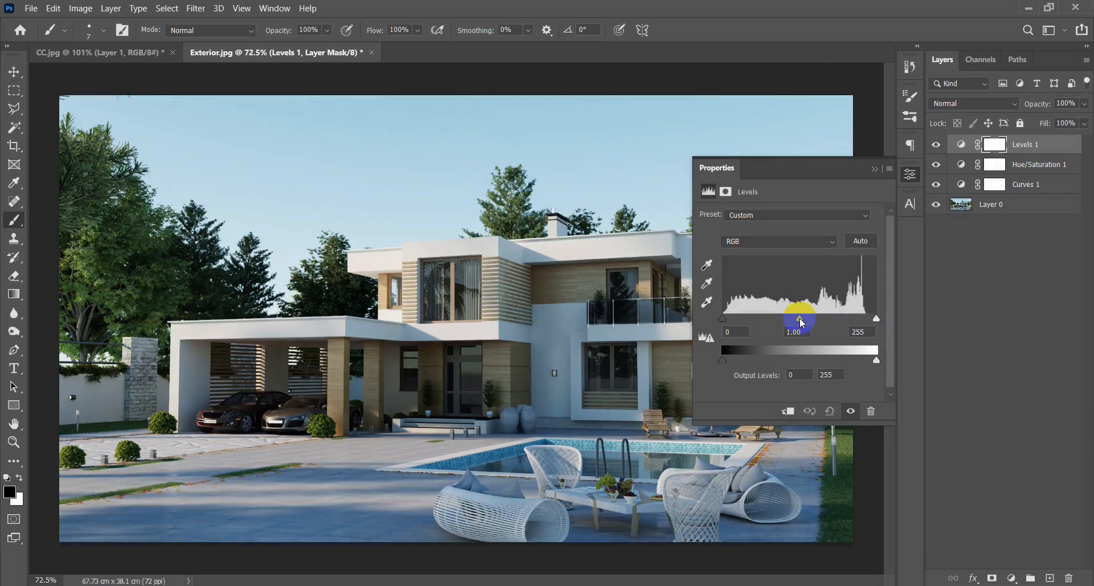
mouse_move(799, 318)
left_mouse_down()
mouse_move(790, 318)
mouse_move(816, 315)
mouse_move(800, 318)
left_mouse_up()
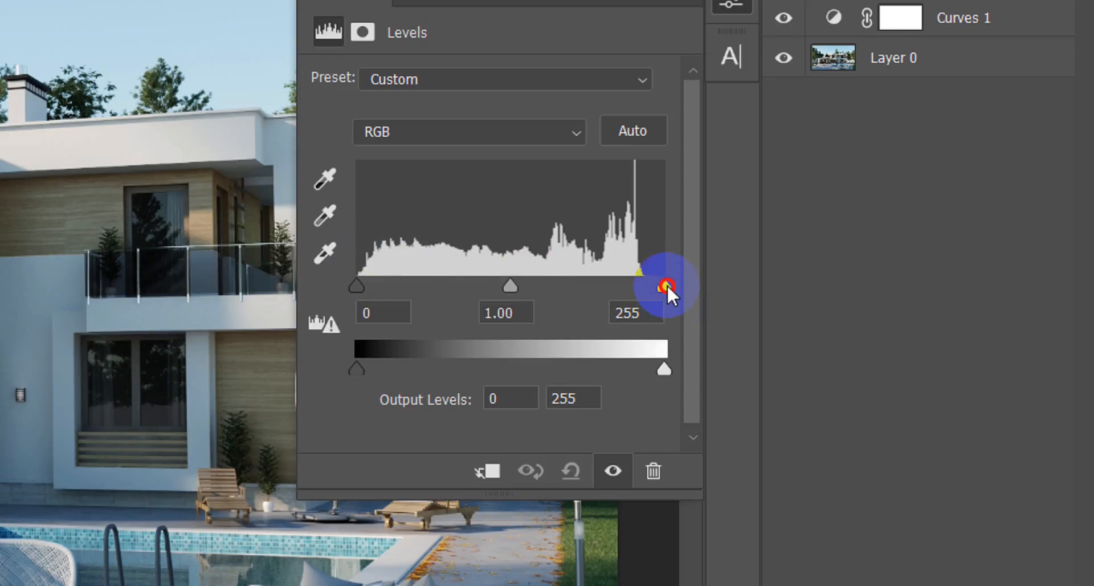
Set the highlight input level of the Levels adjustment to 240 and collapse its properties.
left_click_drag(664, 285, 646, 284)
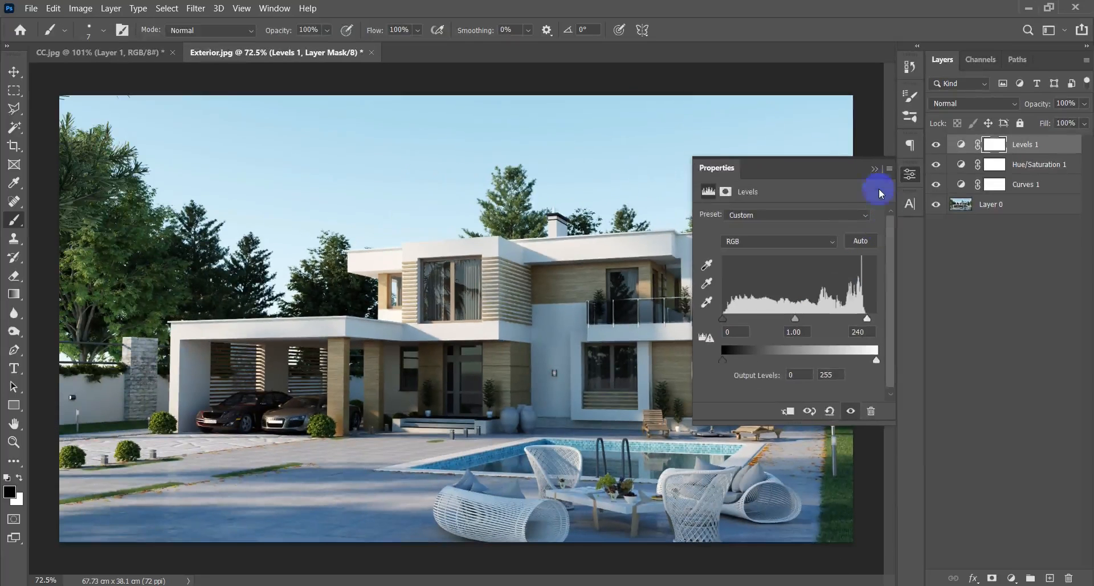
left_click(874, 168)
Compare the house render with and without the Levels adjustment.
left_click(937, 147)
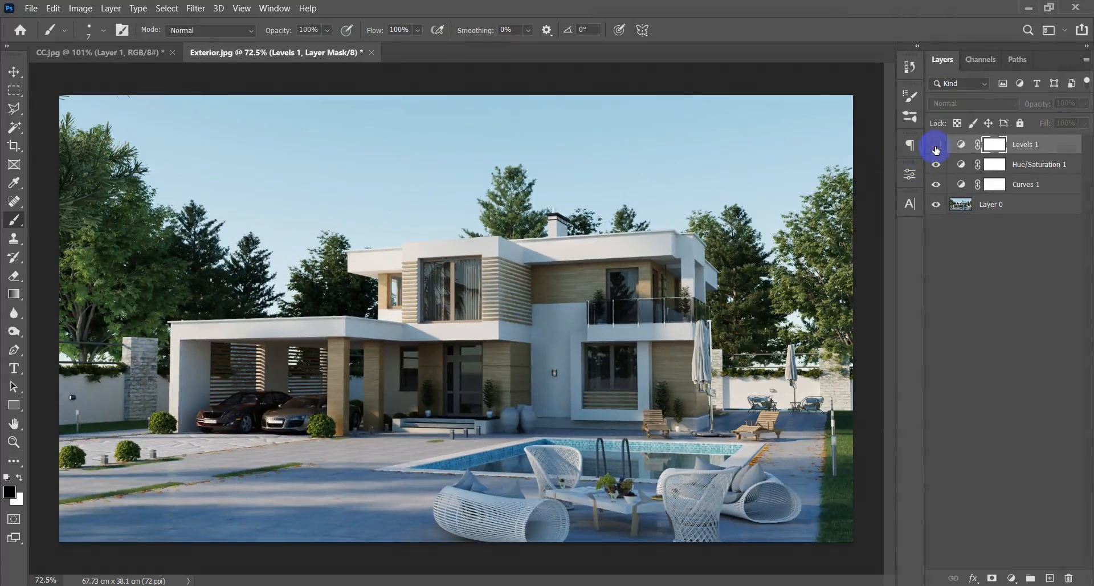
left_click(936, 146)
left_click(936, 147)
left_click(936, 147)
left_click(937, 147)
left_click(936, 147)
left_click(937, 147)
left_click(936, 147)
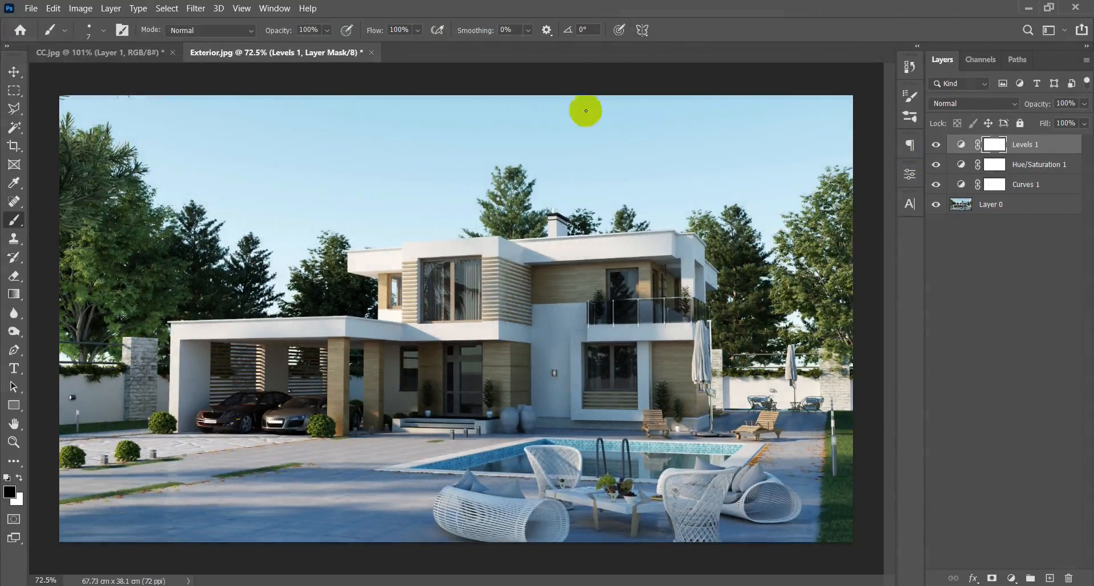
Switch to CC.jpg and bring its Color Balance section into view.
left_click(59, 52)
scroll(292, 239, "down", 2)
scroll(266, 222, "up", 1)
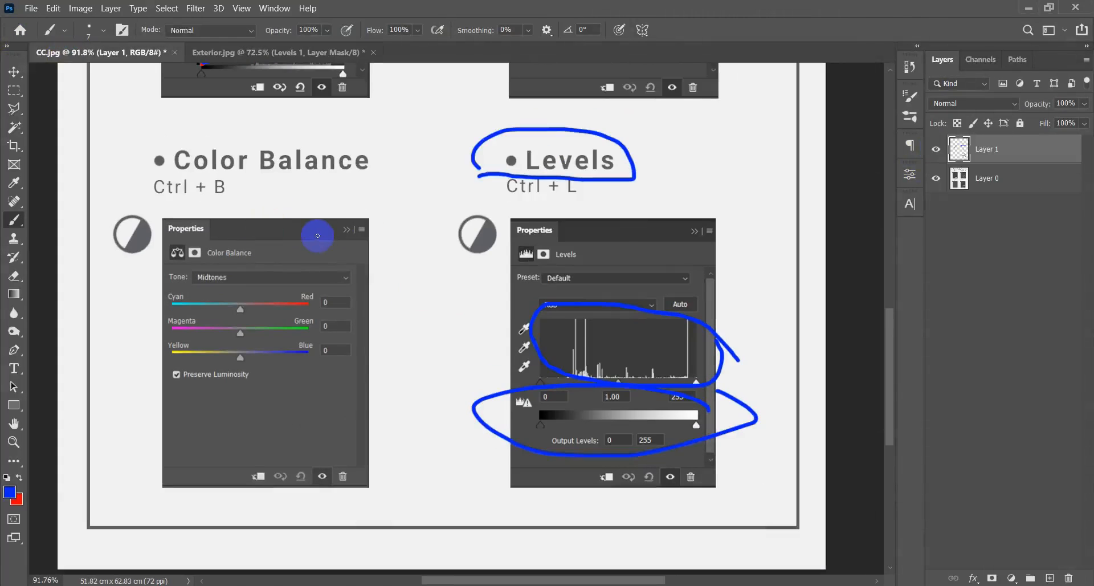
Try circling the Color Balance heading with the blue brush and undo the strokes.
mouse_move(149, 171)
left_mouse_down()
mouse_move(322, 182)
mouse_move(354, 127)
mouse_move(218, 123)
mouse_move(147, 136)
mouse_move(151, 169)
left_mouse_up()
key("ctrl+z")
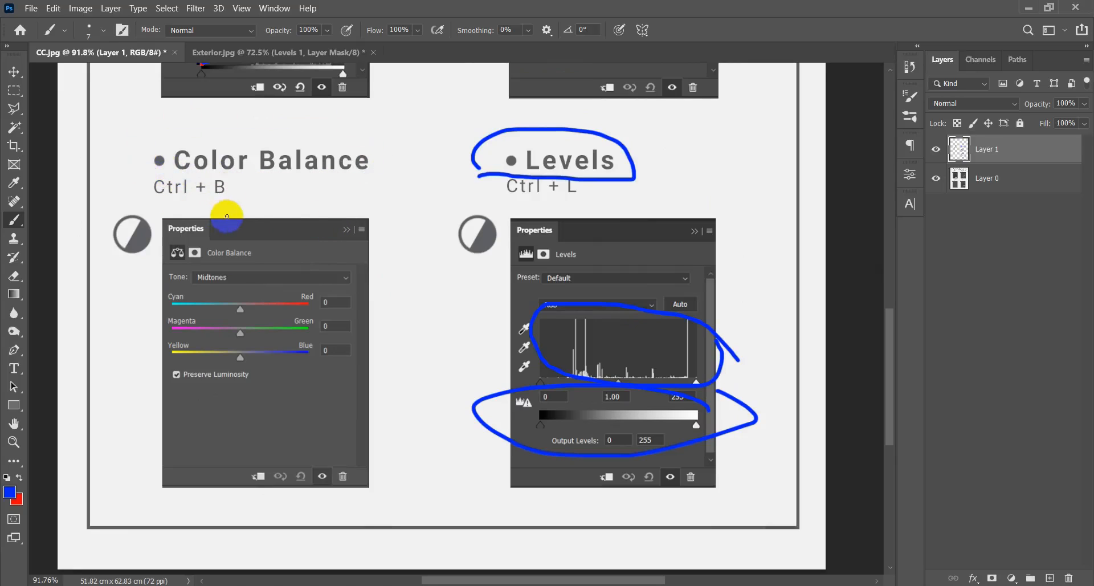
mouse_move(389, 198)
left_mouse_down()
mouse_move(288, 114)
mouse_move(91, 175)
mouse_move(219, 183)
left_mouse_up()
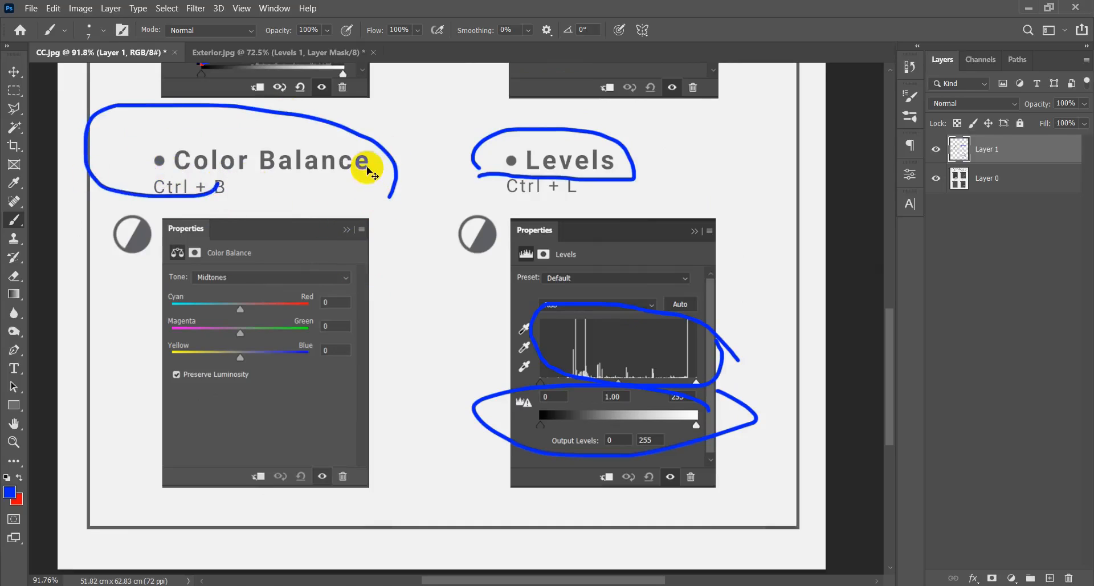
key("ctrl+z")
mouse_move(167, 205)
left_mouse_down()
mouse_move(301, 195)
mouse_move(379, 152)
mouse_move(281, 135)
mouse_move(122, 133)
mouse_move(128, 197)
mouse_move(169, 205)
mouse_move(352, 197)
mouse_move(377, 189)
mouse_move(378, 163)
left_mouse_up()
key("ctrl+z")
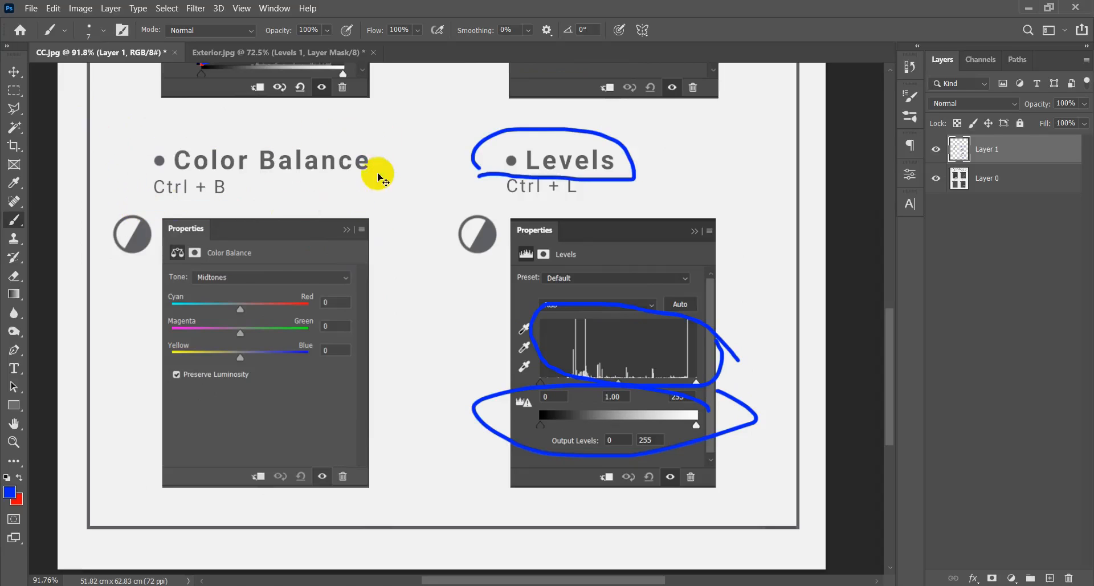
Mark each of the three Color Balance sliders with a short blue dash beside its value.
scroll(217, 339, "up", 2)
scroll(227, 336, "up", 3)
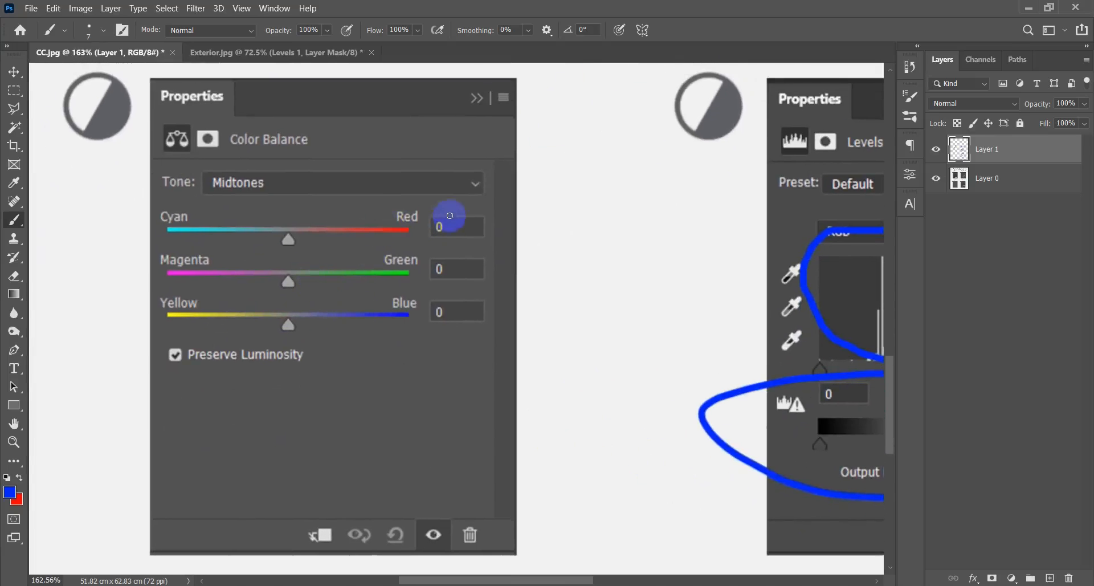
left_click_drag(499, 222, 515, 220)
left_click_drag(509, 268, 522, 268)
left_click_drag(502, 308, 529, 309)
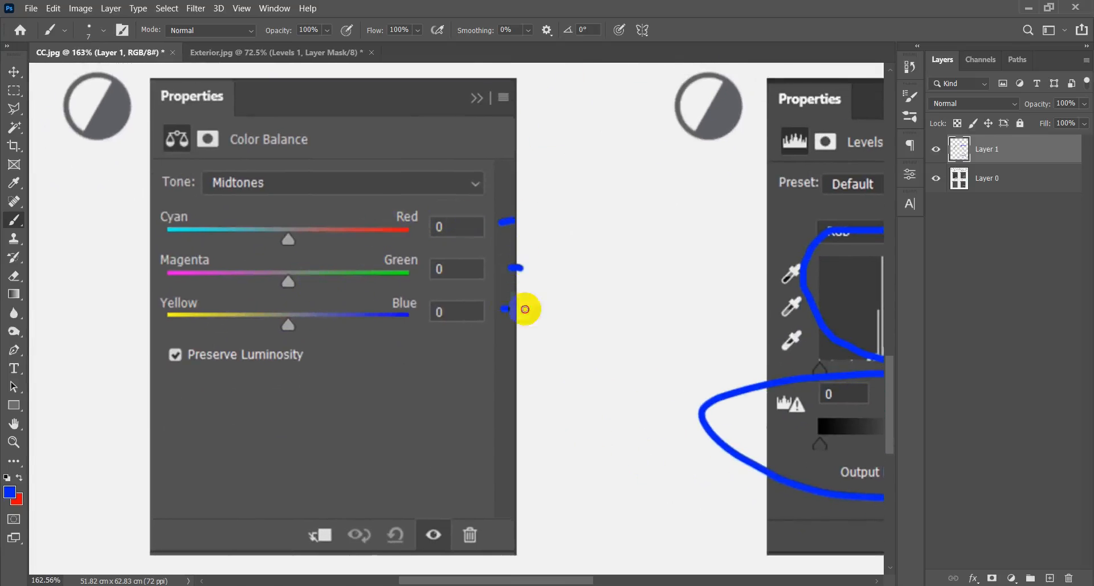
Try circling the Red, Green, Blue labels and the Cyan, Magenta, Yellow labels in blue, and undo these circles.
mouse_move(424, 198)
left_mouse_down()
mouse_move(402, 195)
mouse_move(375, 215)
mouse_move(360, 291)
left_mouse_up()
mouse_move(433, 334)
left_mouse_down()
mouse_move(457, 262)
mouse_move(445, 205)
left_mouse_up()
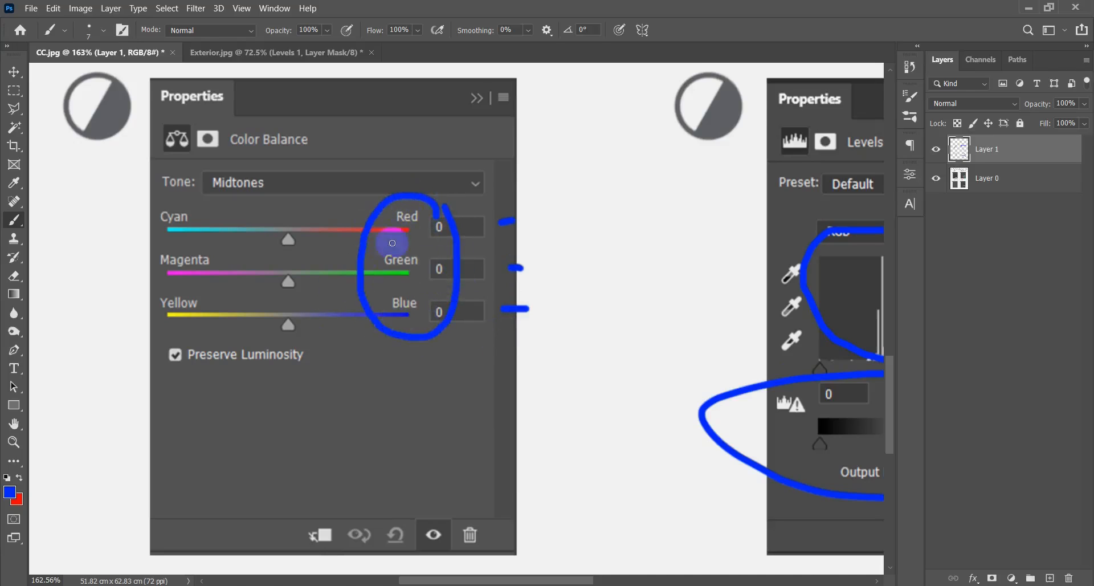
mouse_move(447, 191)
left_mouse_down()
mouse_move(393, 231)
mouse_move(405, 250)
mouse_move(402, 214)
mouse_move(425, 278)
mouse_move(430, 231)
left_mouse_up()
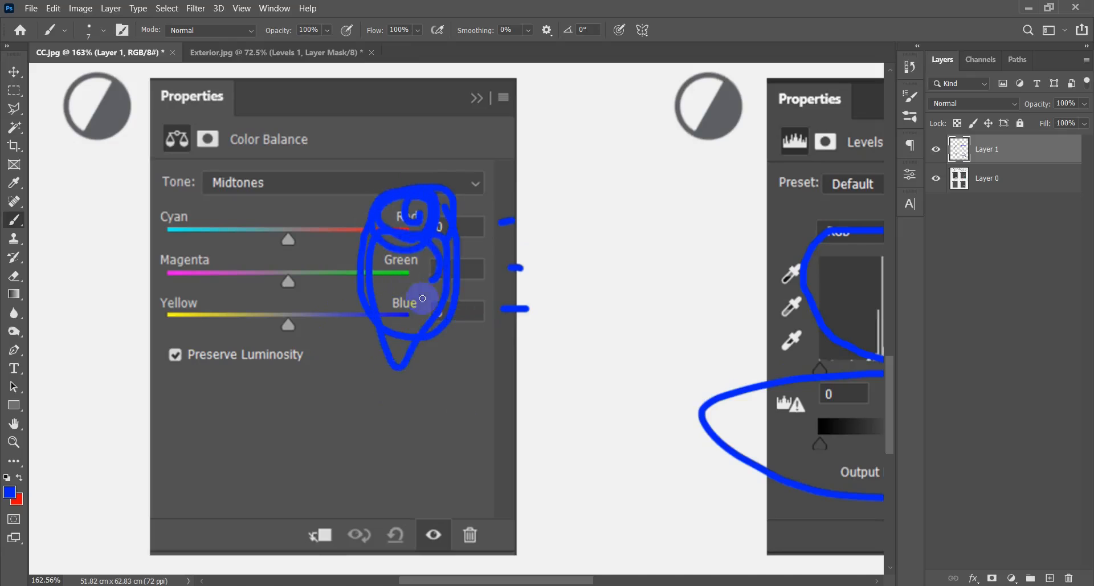
mouse_move(227, 217)
left_mouse_down()
mouse_move(205, 192)
mouse_move(166, 191)
mouse_move(124, 324)
mouse_move(175, 399)
mouse_move(215, 200)
mouse_move(238, 210)
mouse_move(183, 190)
mouse_move(149, 209)
mouse_move(218, 232)
mouse_move(206, 192)
mouse_move(150, 207)
mouse_move(174, 231)
mouse_move(210, 195)
mouse_move(197, 246)
mouse_move(229, 257)
mouse_move(180, 244)
mouse_move(136, 314)
mouse_move(212, 339)
mouse_move(214, 261)
mouse_move(155, 264)
mouse_move(227, 346)
mouse_move(203, 259)
mouse_move(235, 365)
left_mouse_up()
key("ctrl+z")
key("ctrl+z")
key("ctrl+z")
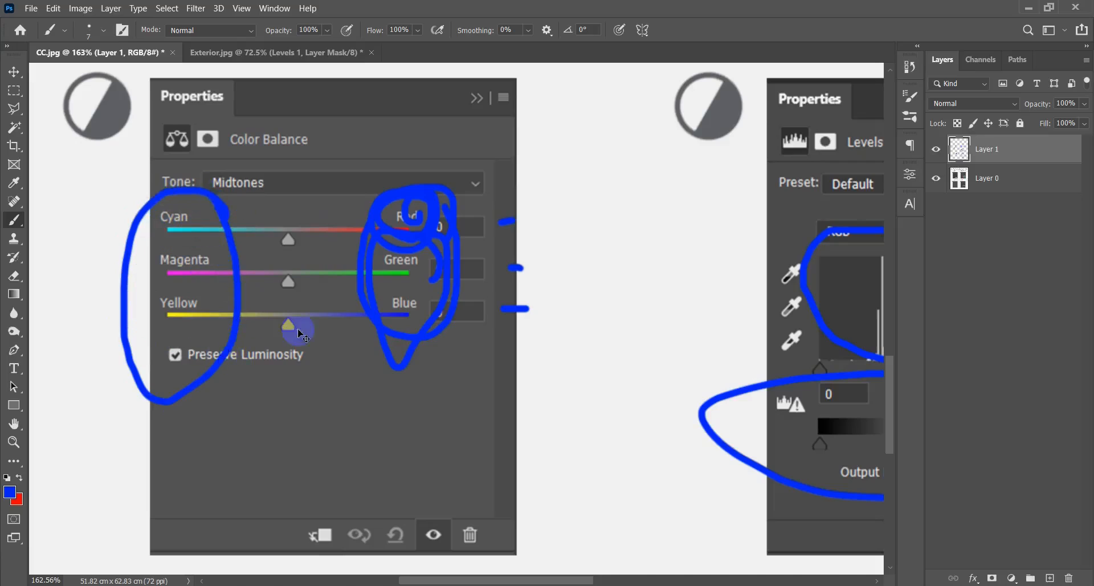
key("ctrl+z")
key("ctrl+z")
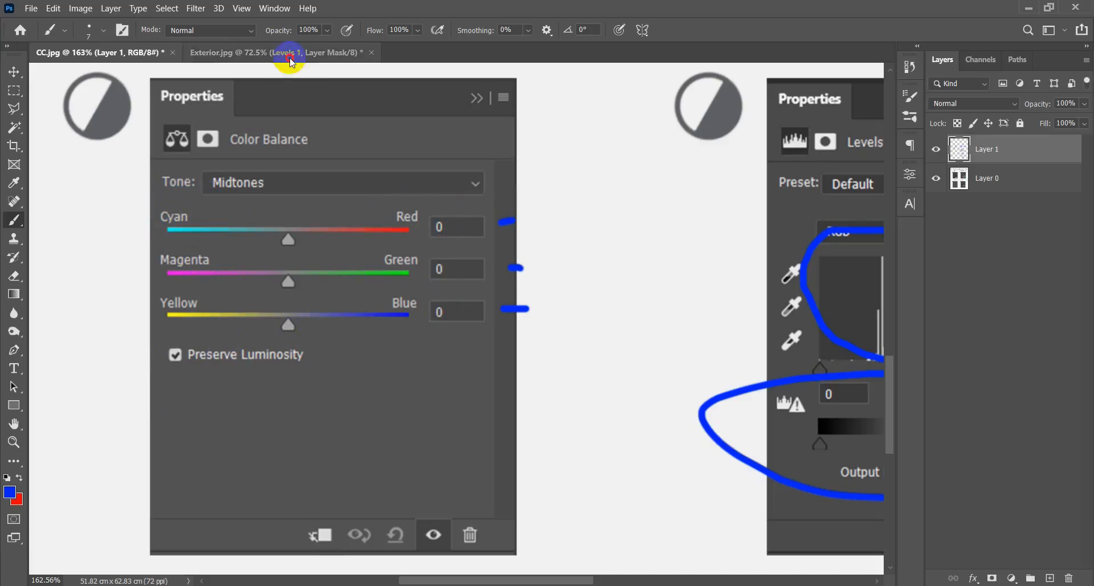
Switch to Exterior.jpg and add a Color Balance adjustment layer above the Levels layer.
left_click(285, 52)
left_click(1012, 578)
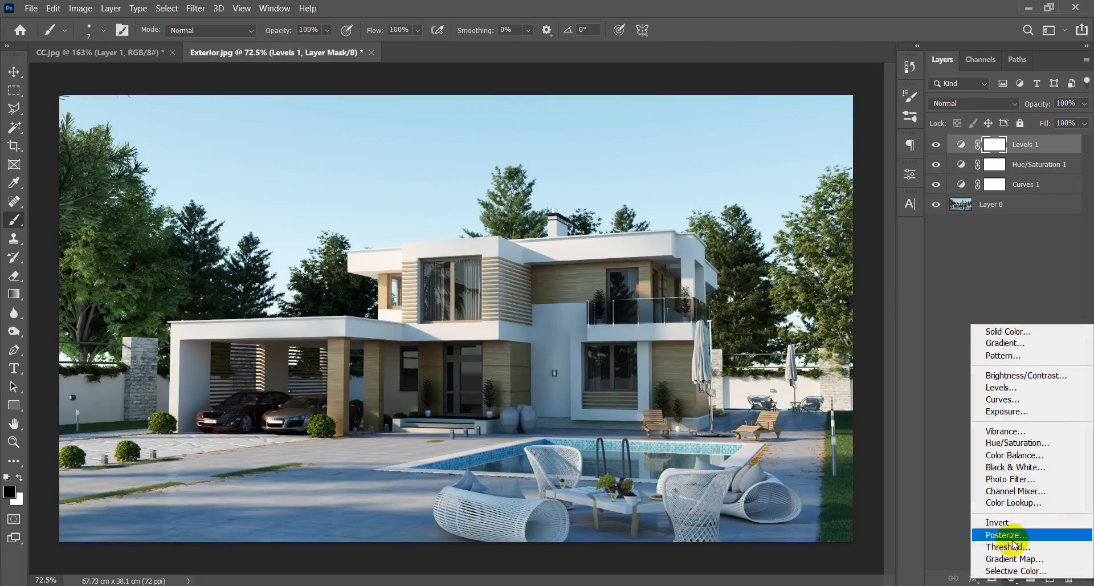
left_click(1010, 455)
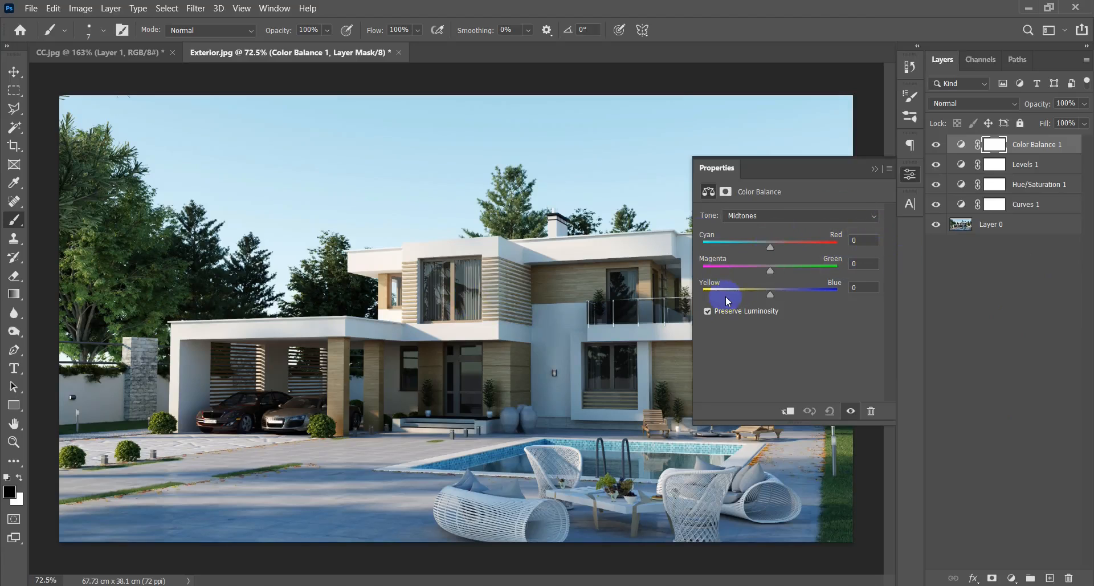
Set the Color Balance midtones to +26 for Cyan-Red, -6 for Yellow-Blue and -4 for Magenta-Green.
left_click_drag(771, 247, 781, 248)
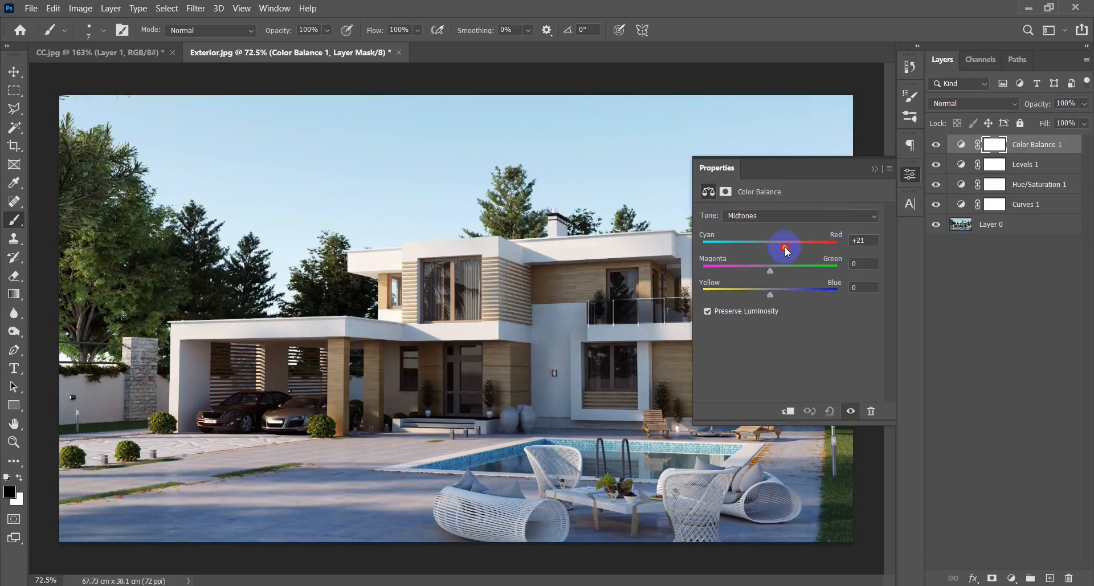
left_click_drag(788, 249, 789, 249)
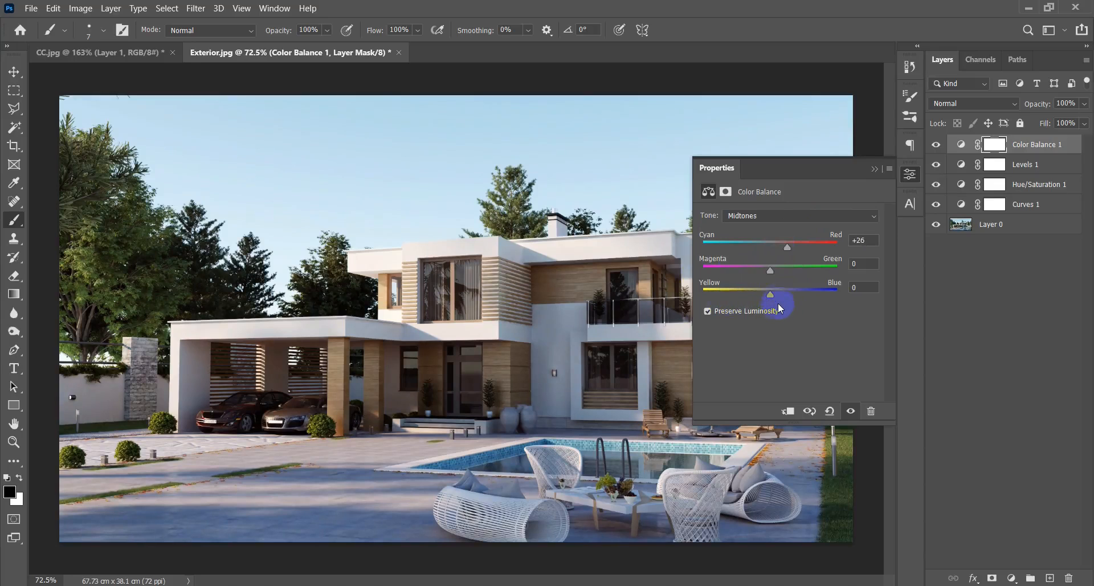
left_click_drag(773, 295, 768, 300)
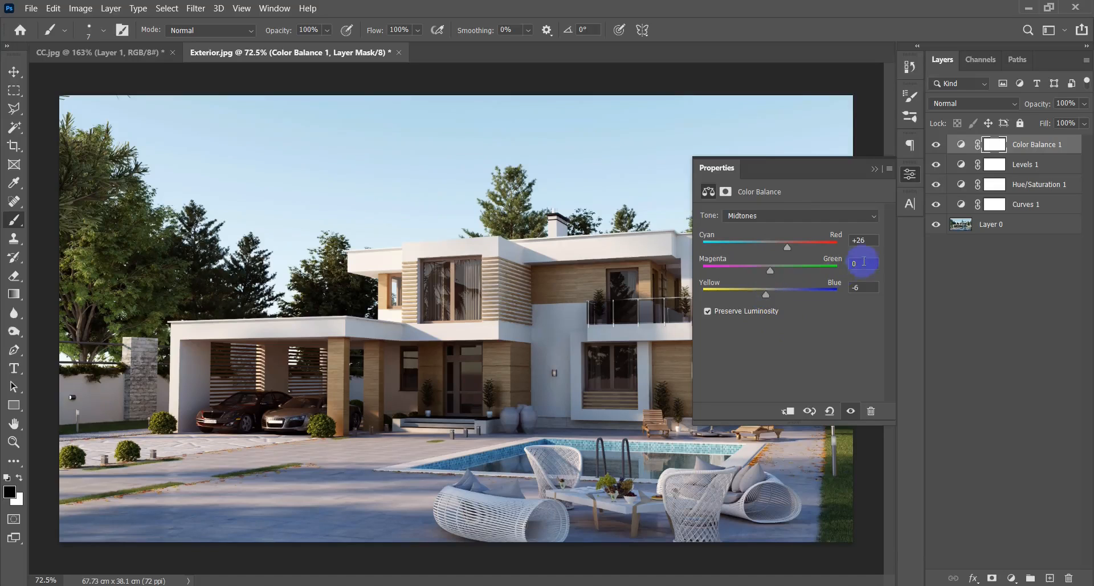
left_click_drag(772, 272, 771, 276)
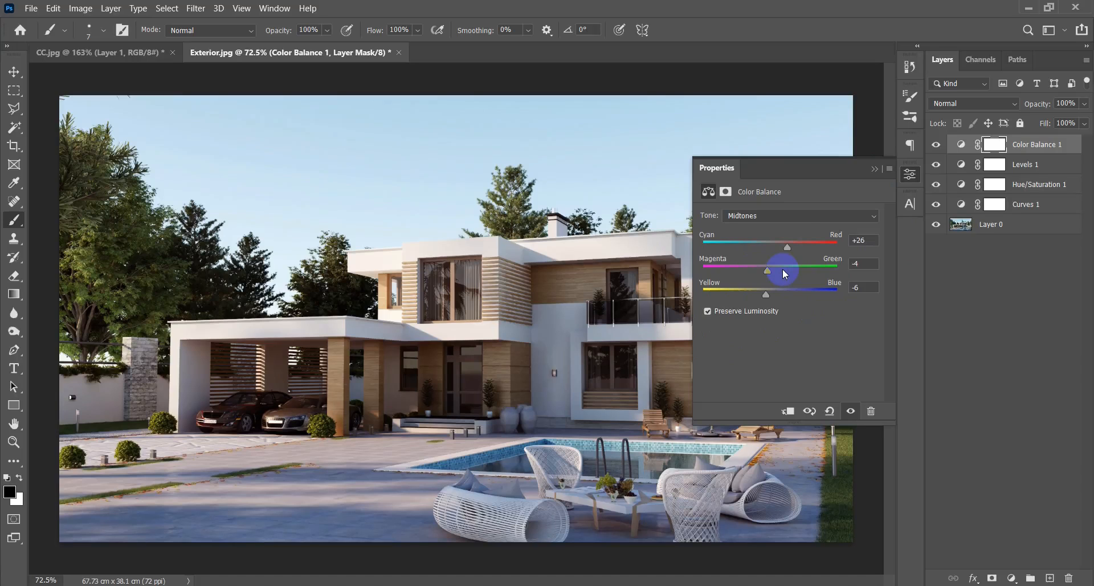
left_click(874, 168)
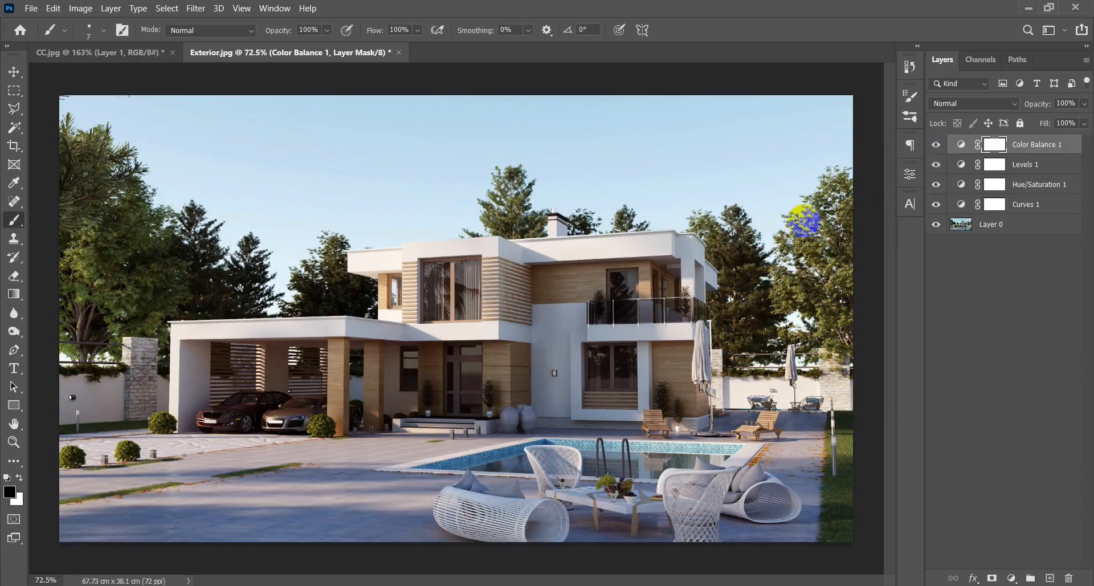
Fit the image to the window and compare it with and without the Color Balance adjustment.
key("ctrl+0")
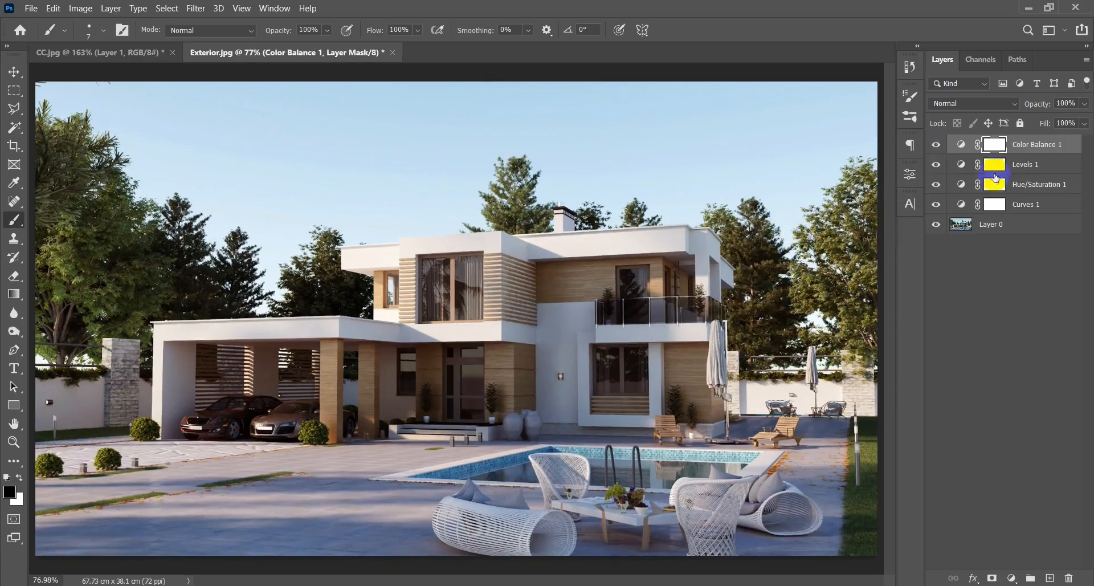
left_click(936, 146)
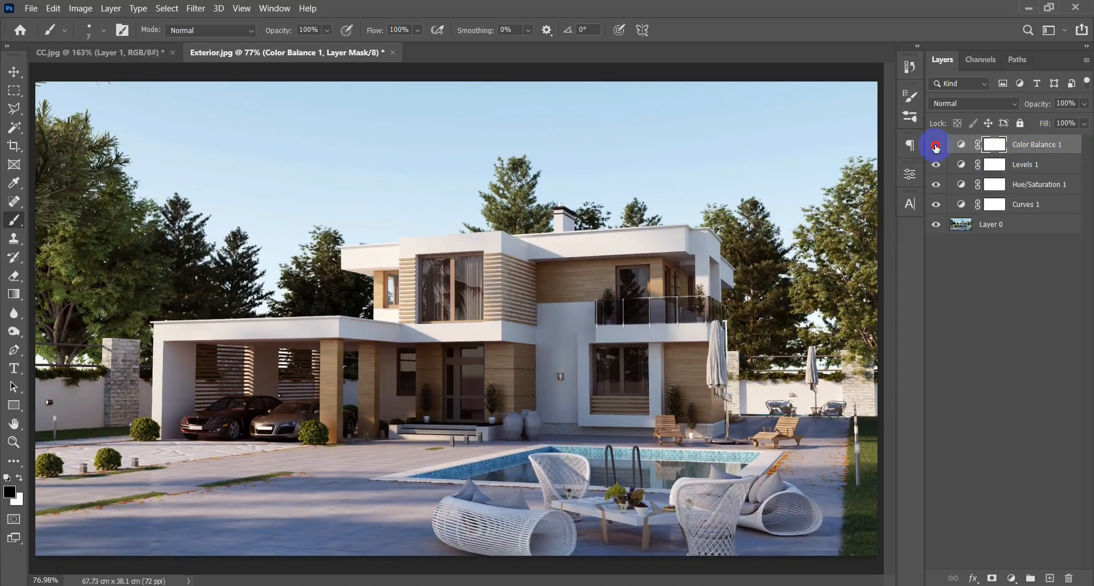
left_click(937, 146)
left_click(936, 146)
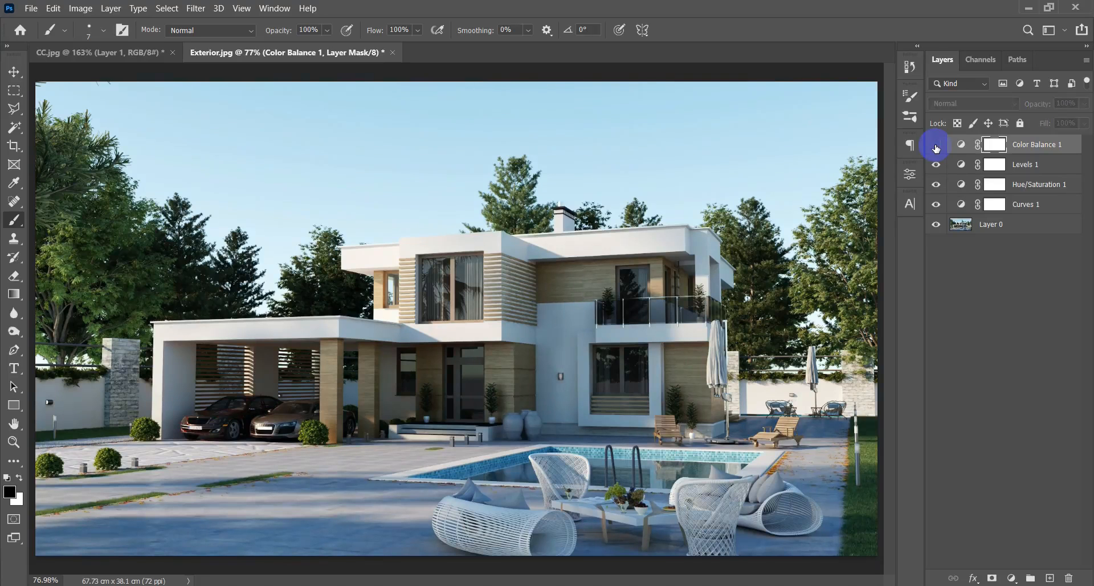
left_click(936, 146)
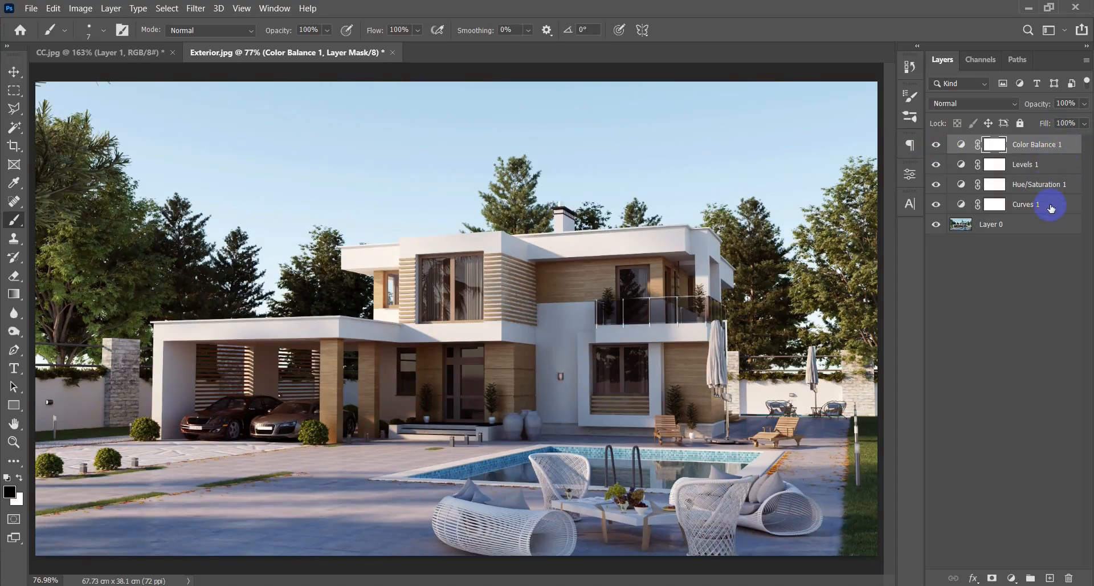
Group the Color Balance, Levels, Hue/Saturation and Curves adjustment layers and name the group CC.
left_click(1051, 208, "shift")
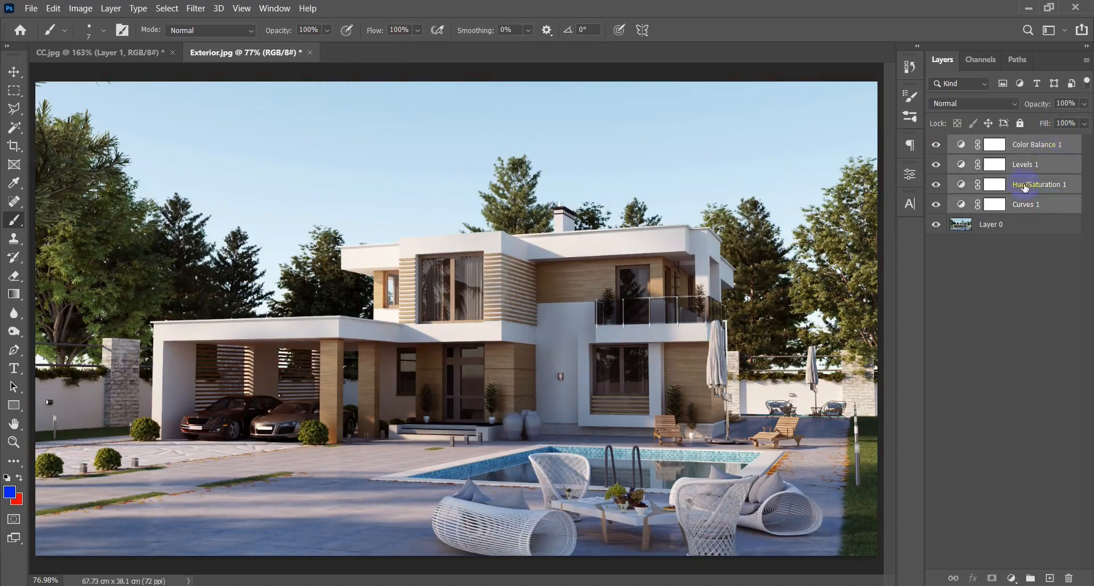
key("ctrl+g")
double_click(993, 143)
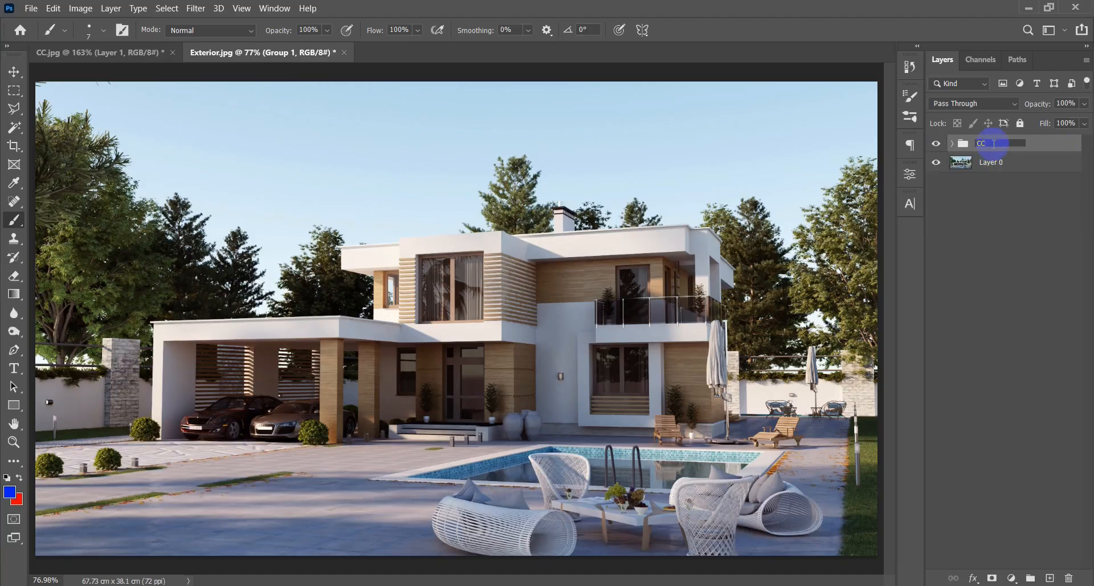
key("Return")
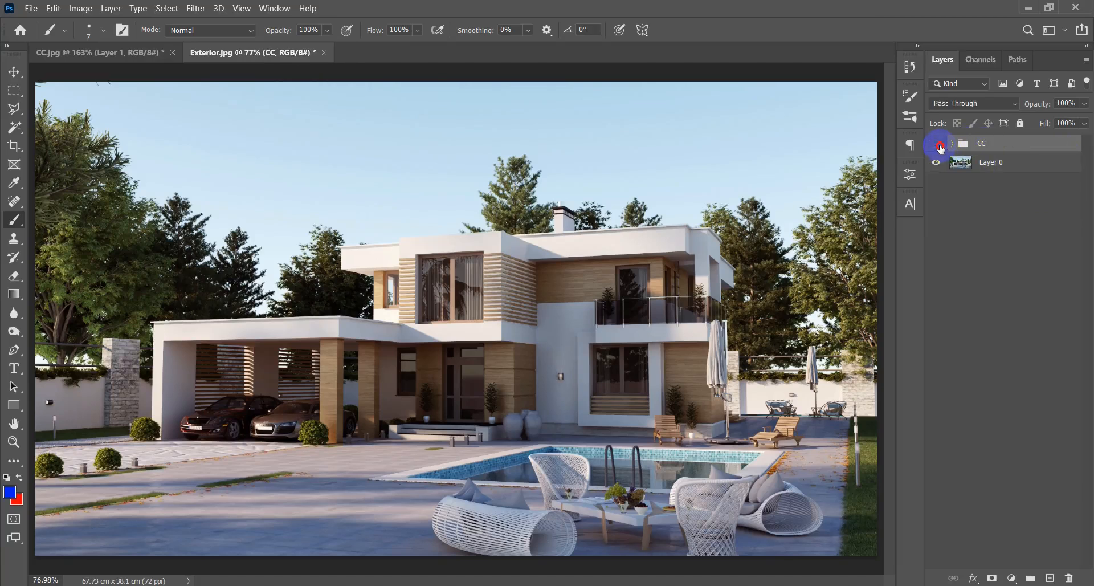
Compare the original render with the color-corrected version by toggling the visibility of the CC group.
left_click(937, 144)
left_click(937, 143)
left_click(937, 145)
left_click(937, 144)
left_click(937, 144)
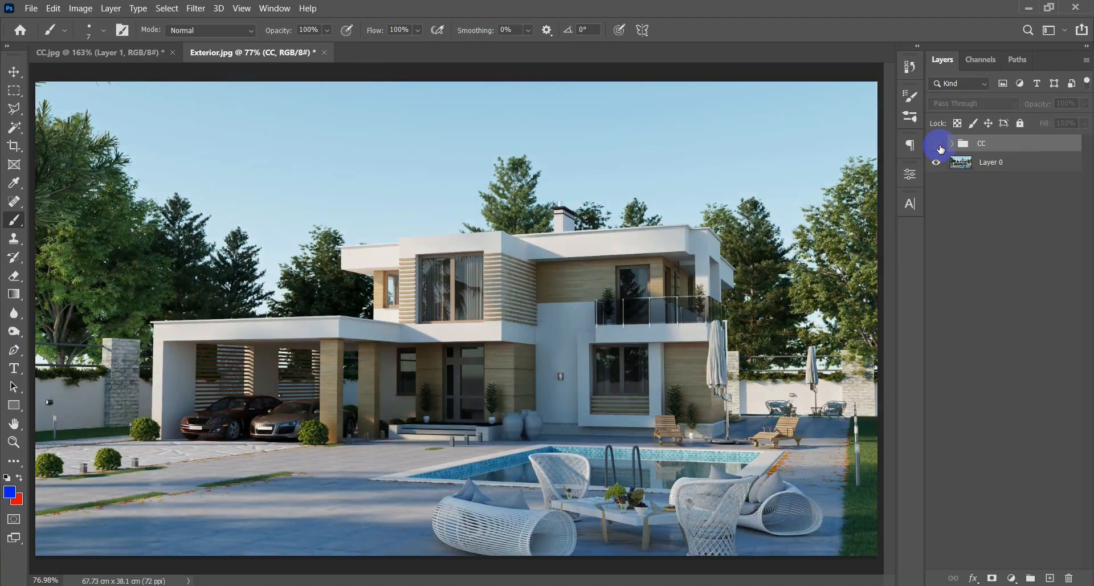
left_click(937, 145)
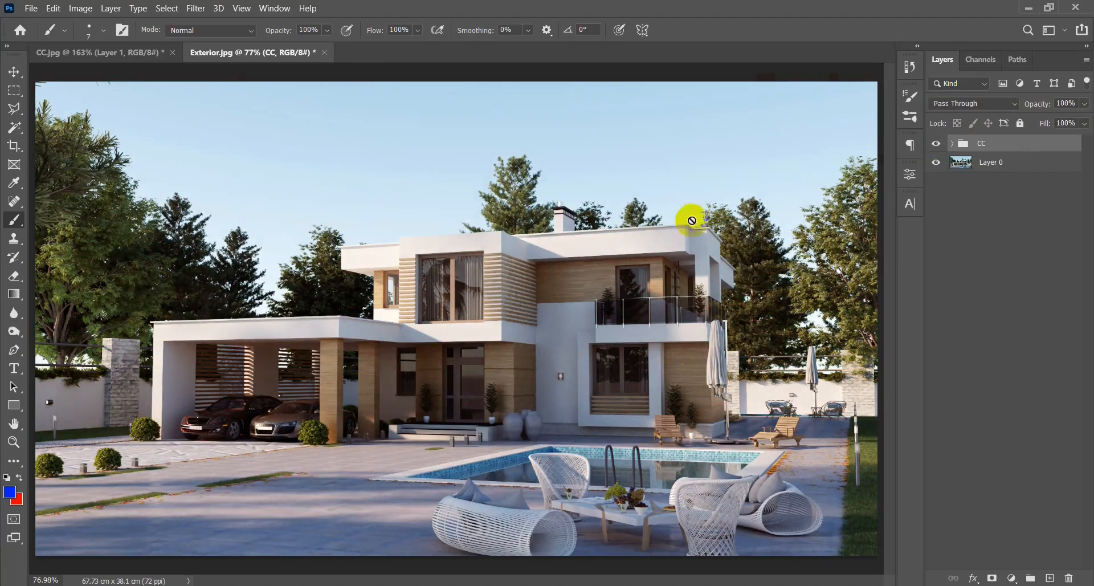
Examine the color-corrected house render closely and as a whole.
scroll(691, 222, "down", 7)
scroll(687, 225, "up", 4)
key("v")
scroll(675, 244, "up", 3)
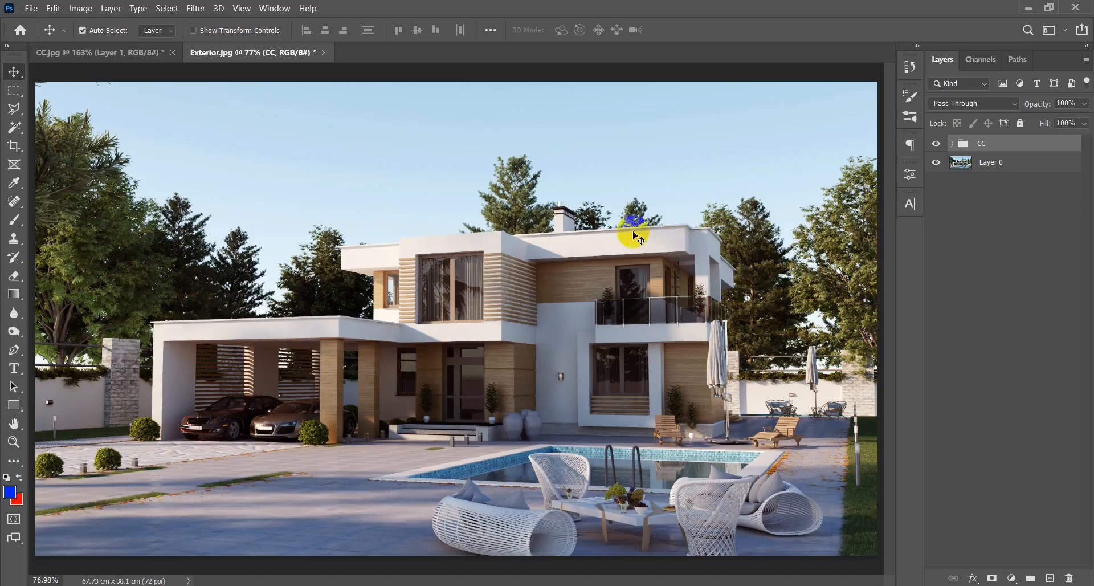
scroll(567, 298, "down", 5)
scroll(526, 310, "up", 4)
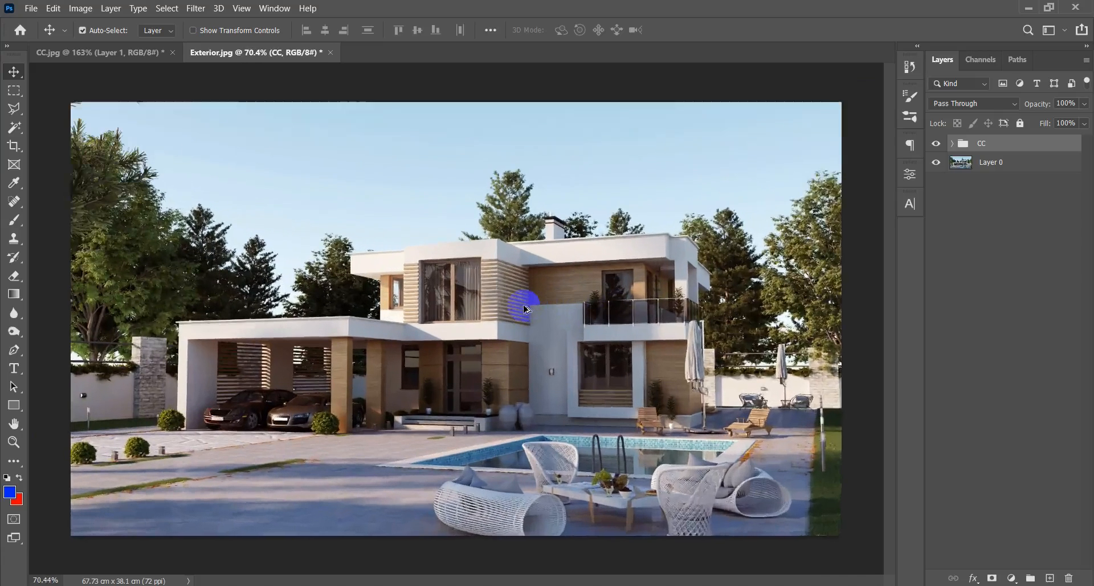
scroll(526, 309, "down", 1)
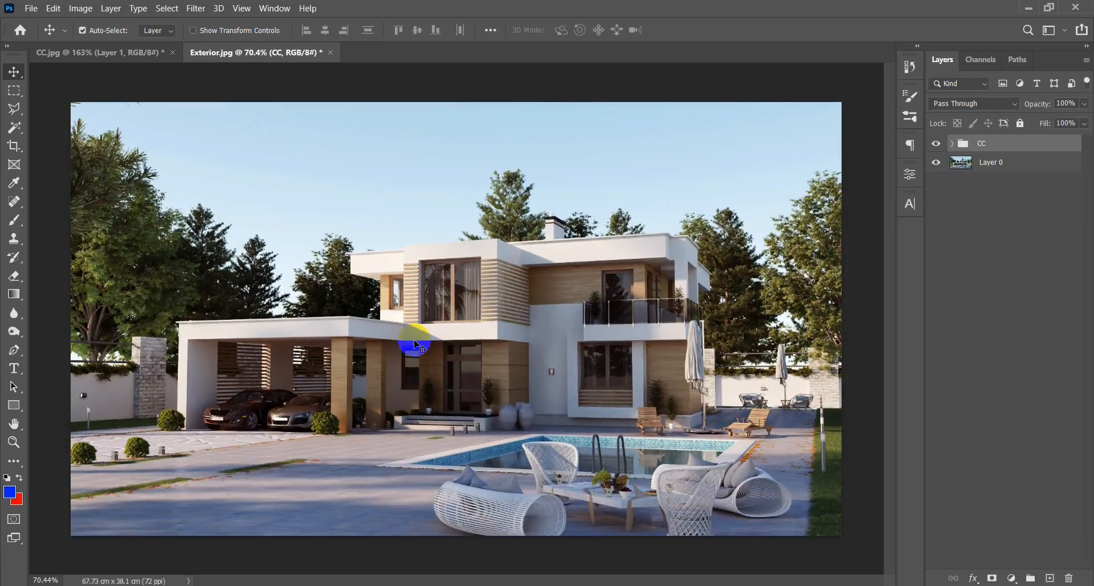
scroll(411, 344, "down", 3)
scroll(403, 346, "up", 4)
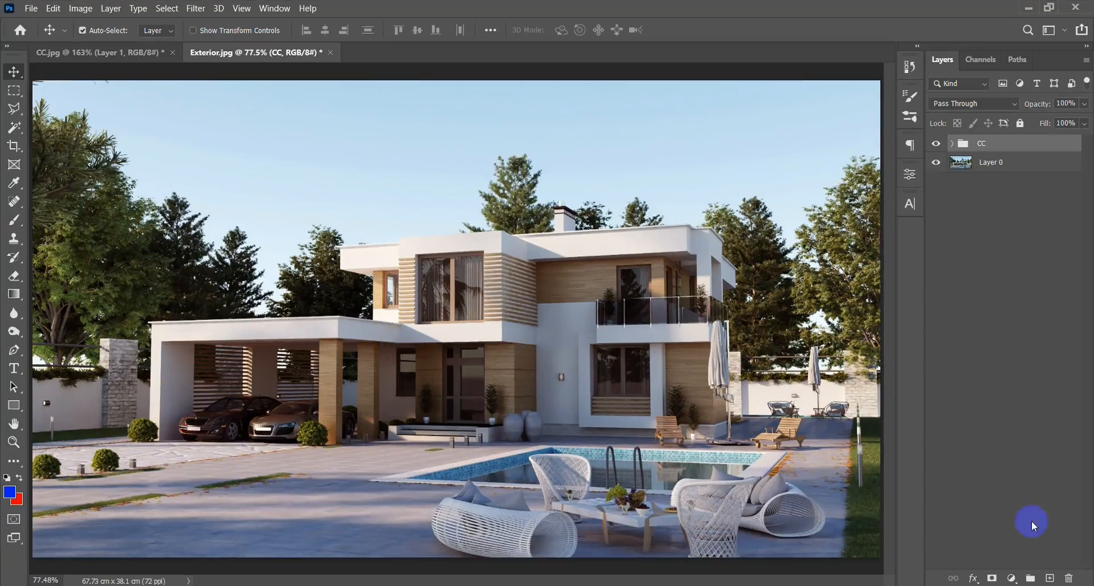
Create a new layer above the CC group and name it Glow.
left_click(1052, 579)
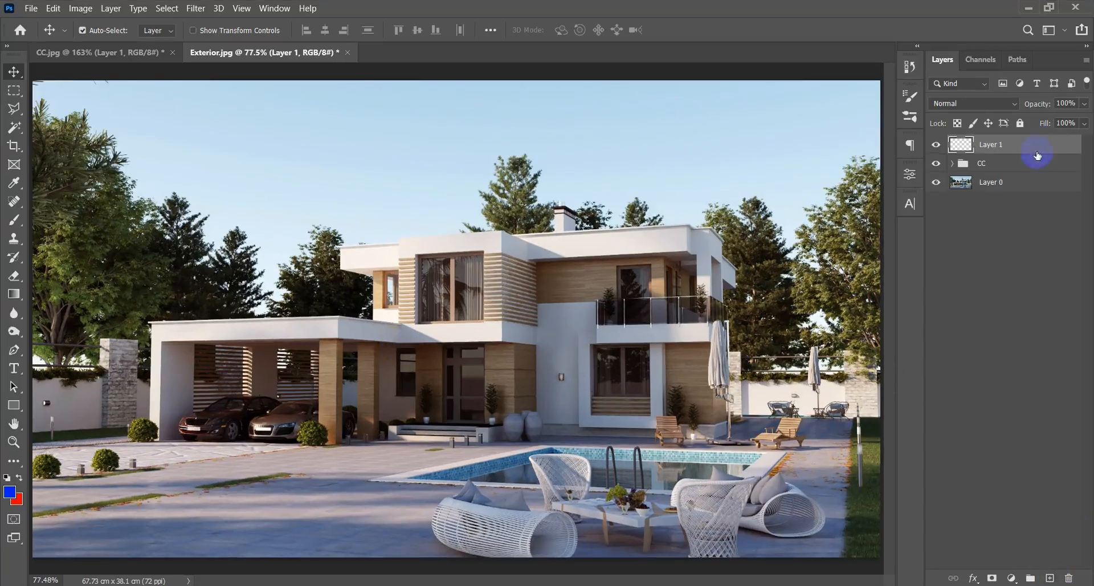
double_click(1001, 143)
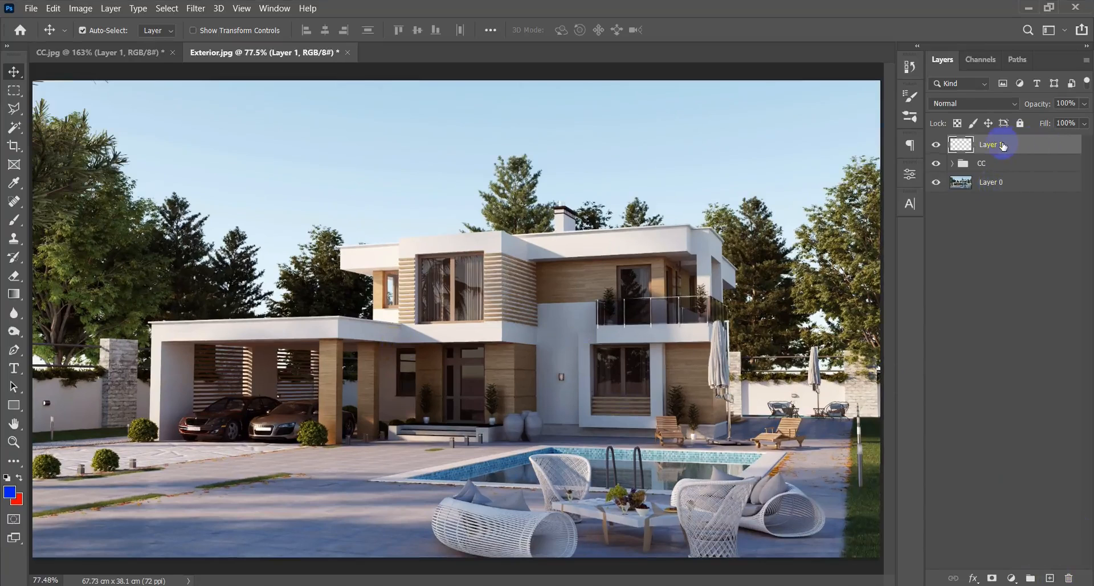
type("Glow")
key("Return")
scroll(325, 190, "down", 3)
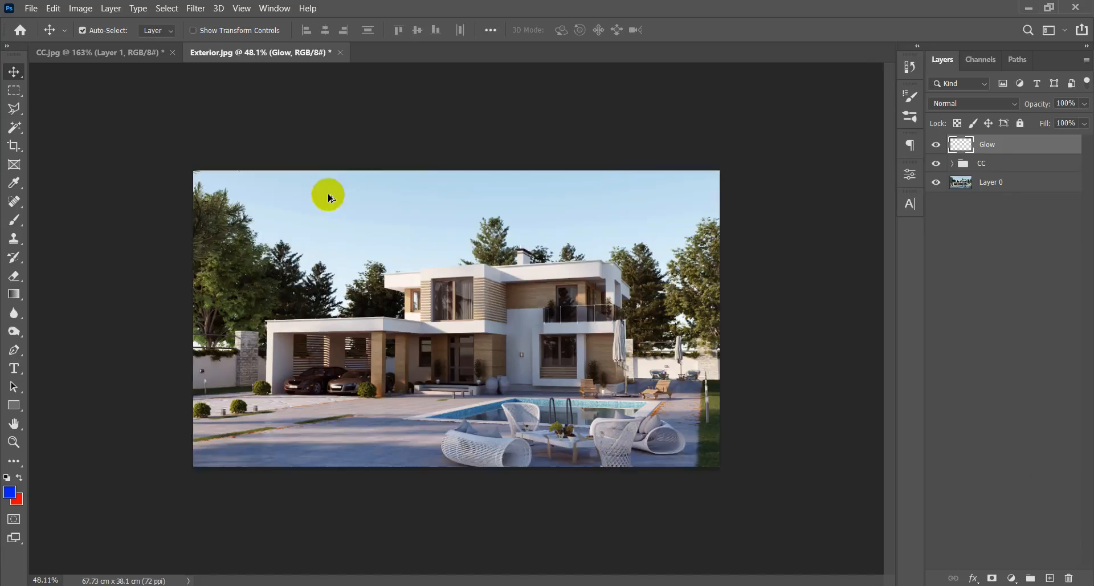
scroll(367, 362, "up", 2)
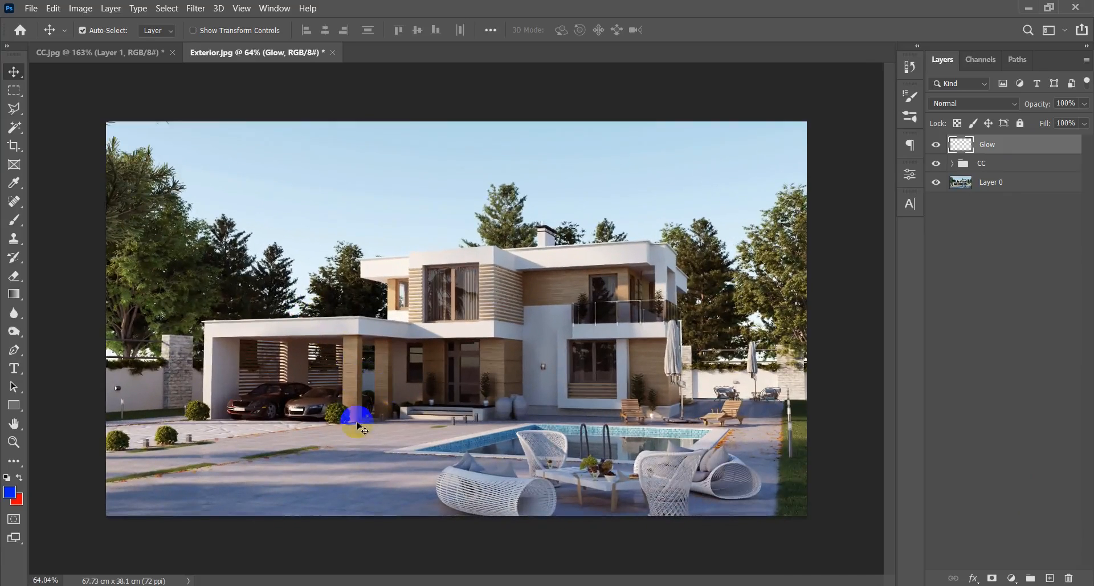
scroll(456, 421, "up", 2)
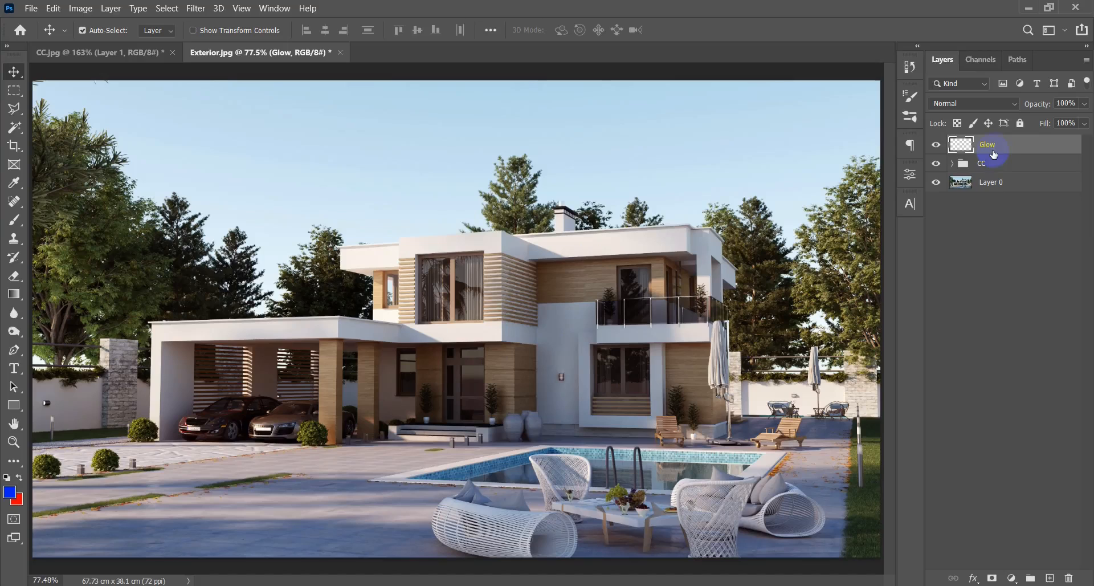
On Layer 0, select the sunlit white surfaces of the upper floor and roof fascia using the Magic Wand with Contiguous enabled.
left_click(1042, 185)
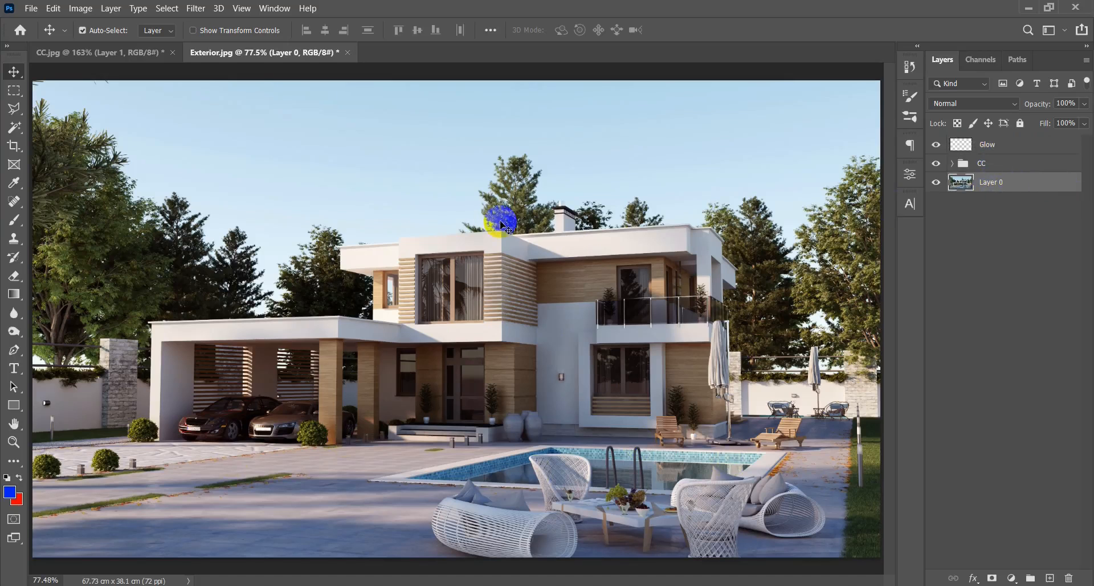
key("w")
scroll(454, 305, "up", 4)
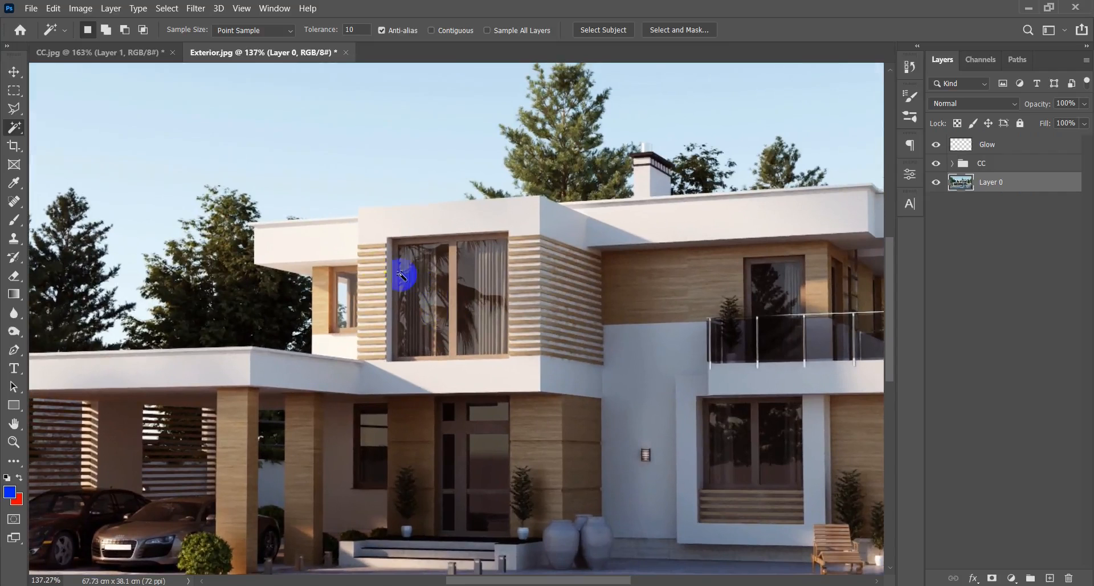
left_click(312, 257)
key("ctrl+d")
left_click(431, 30)
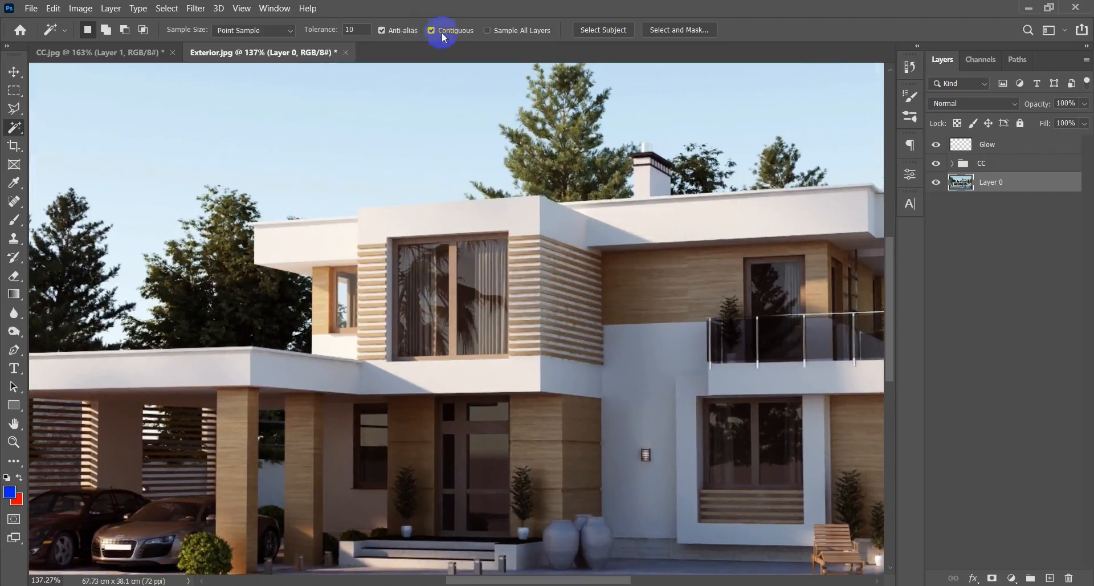
left_click(298, 248)
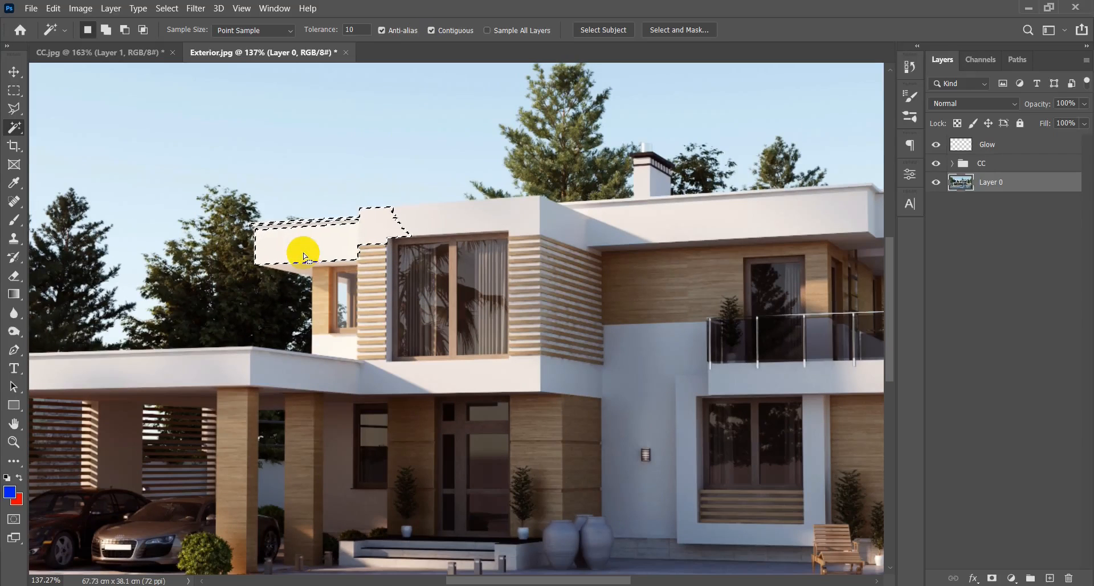
left_click(340, 343, "shift")
left_click(488, 382, "shift")
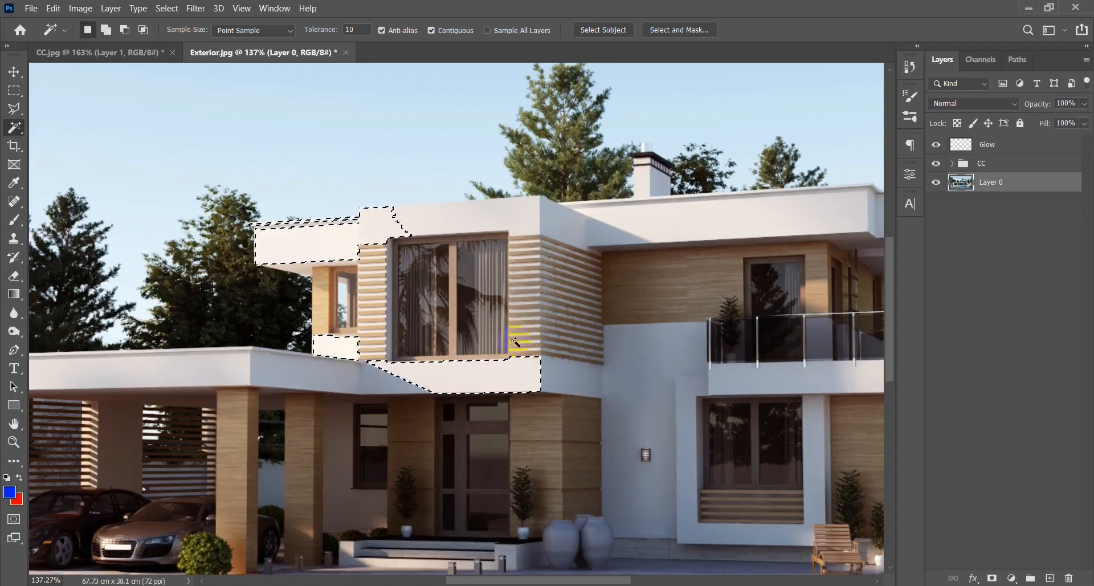
left_click(665, 226, "shift")
Add the sunlit wall patch behind the balcony and the sunlit front of the carport to the selection.
scroll(664, 228, "down", 1)
left_click_drag(660, 281, 409, 332)
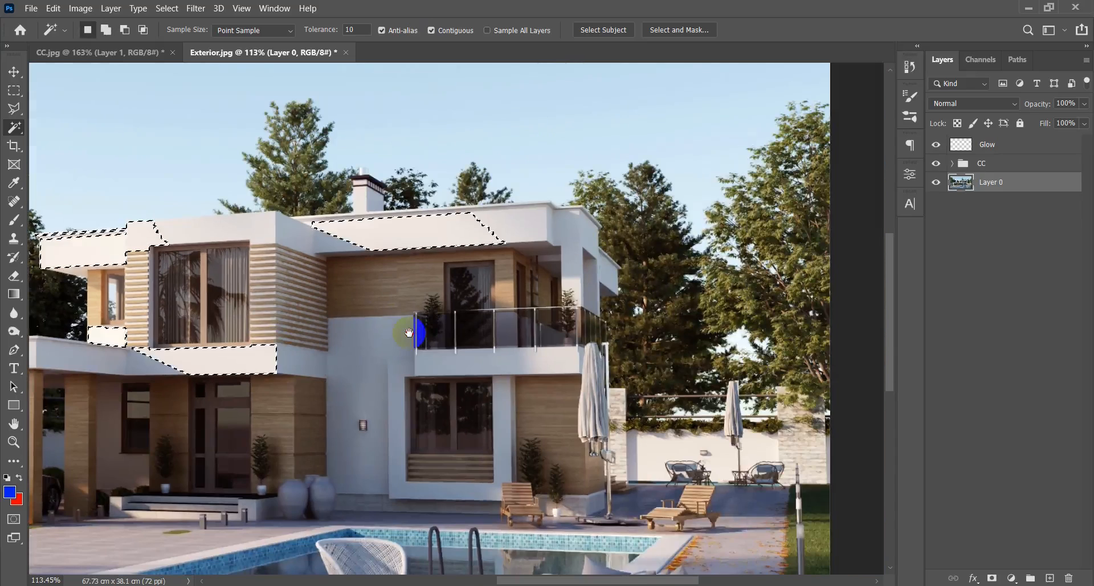
scroll(549, 332, "up", 1)
left_click(580, 277, "shift")
scroll(583, 280, "down", 2)
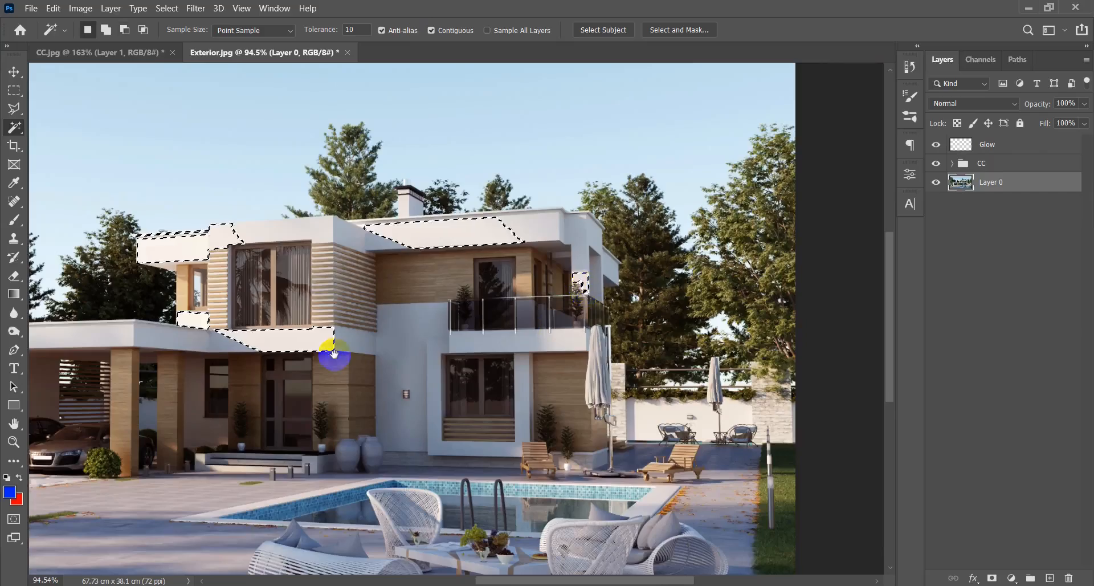
left_click_drag(334, 353, 574, 342)
scroll(156, 410, "up", 1)
left_click(157, 413, "shift")
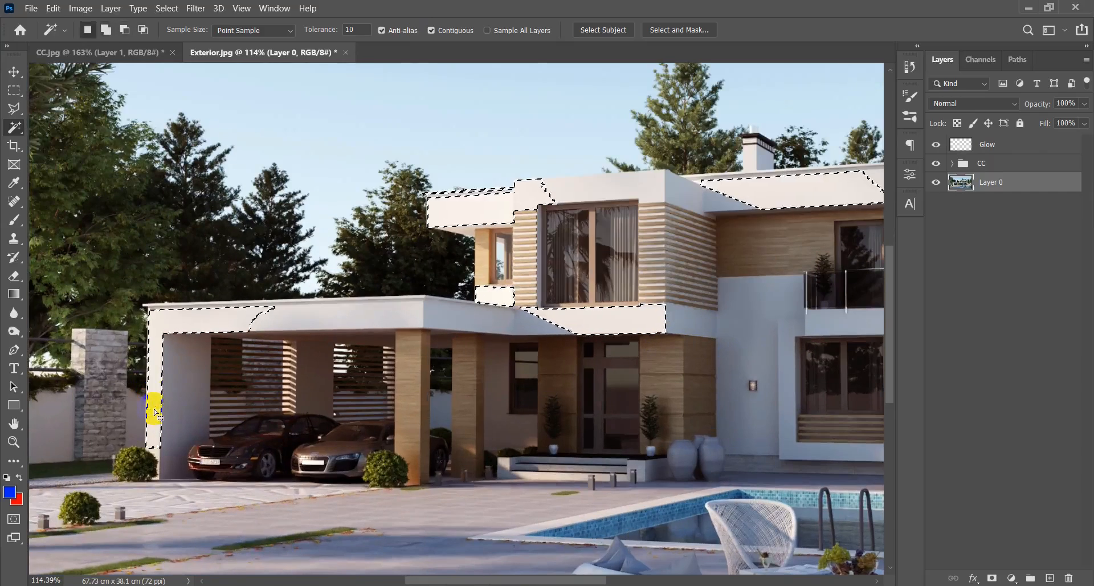
Add the sunlit end of the balcony edge and the entrance step to the selection.
scroll(244, 329, "down", 4)
scroll(589, 379, "up", 5)
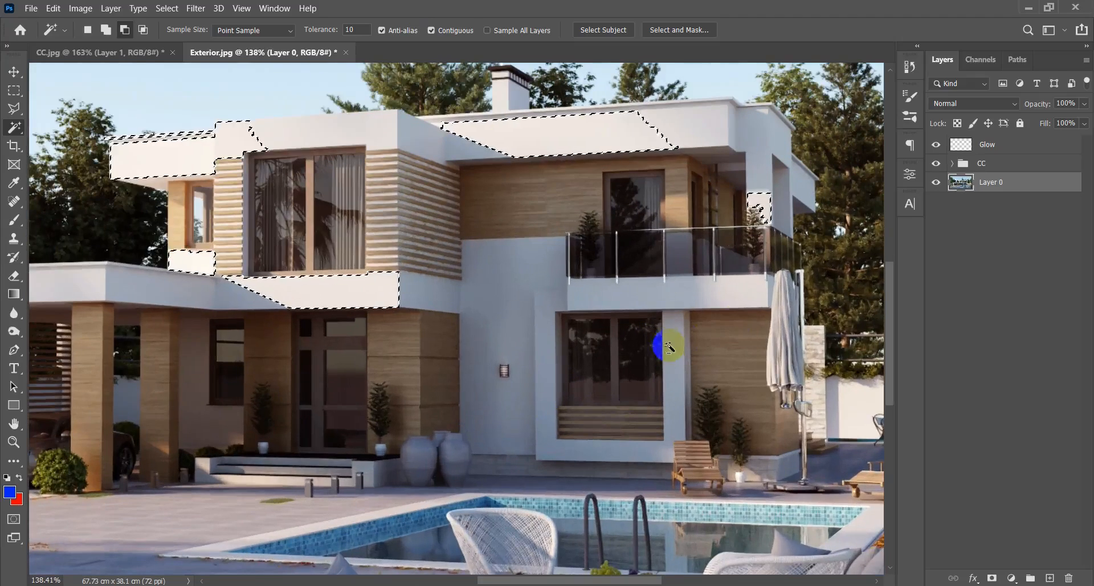
left_click(749, 300, "shift")
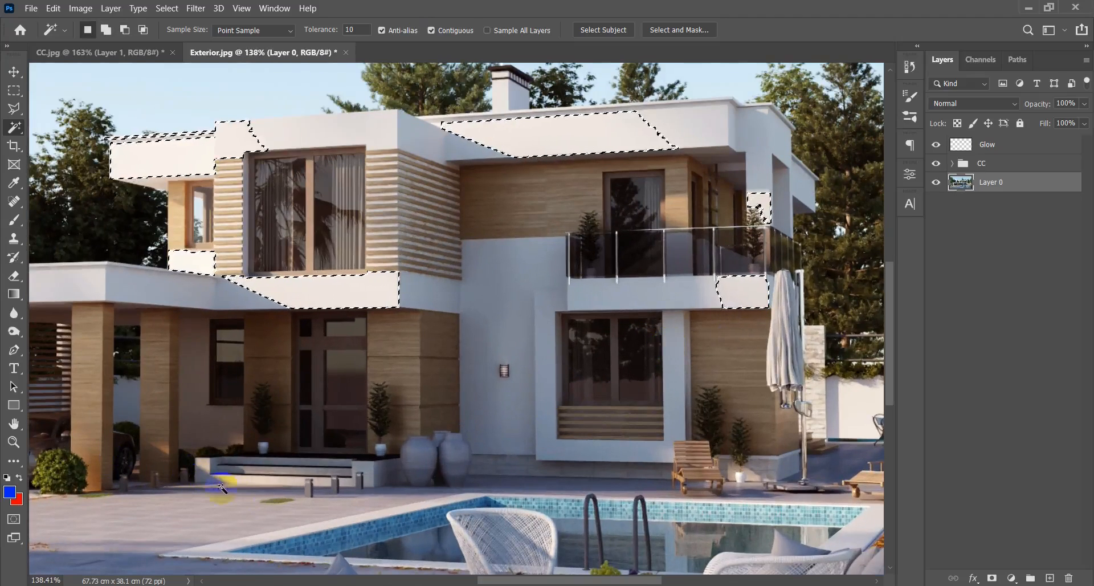
left_click(254, 481, "shift")
Copy the selected sunlit surfaces to a new layer and check it by toggling its visibility.
scroll(254, 481, "down", 4)
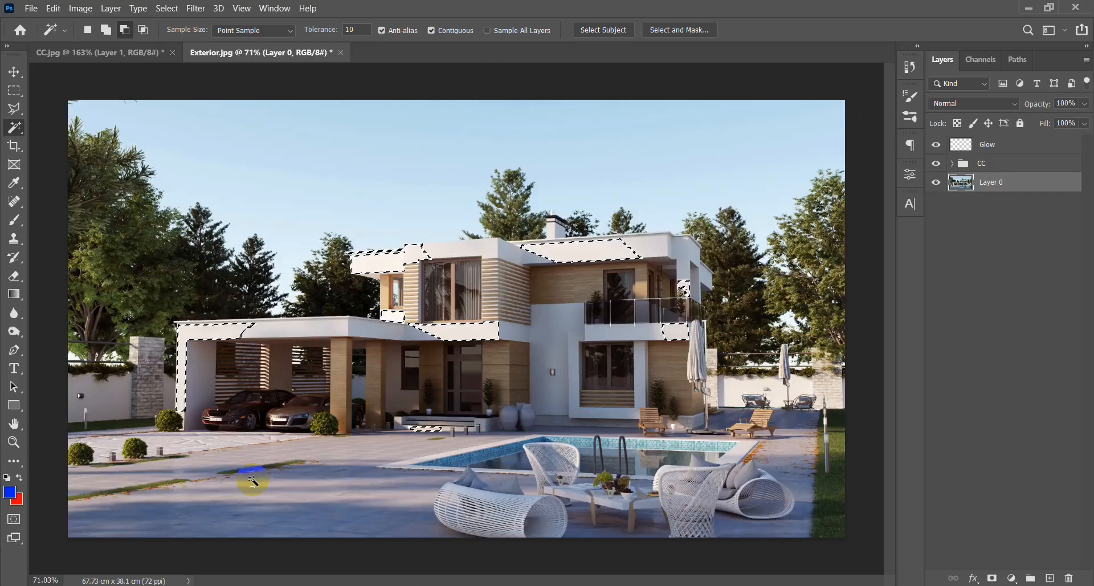
scroll(251, 482, "down", 1)
scroll(792, 370, "up", 5)
scroll(794, 370, "down", 4)
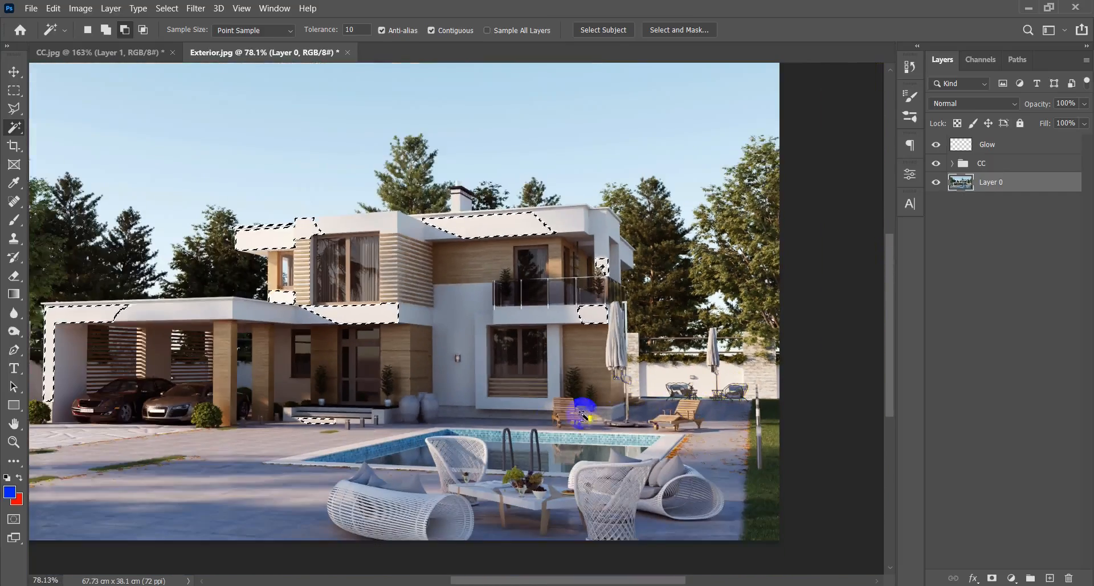
scroll(583, 414, "down", 2)
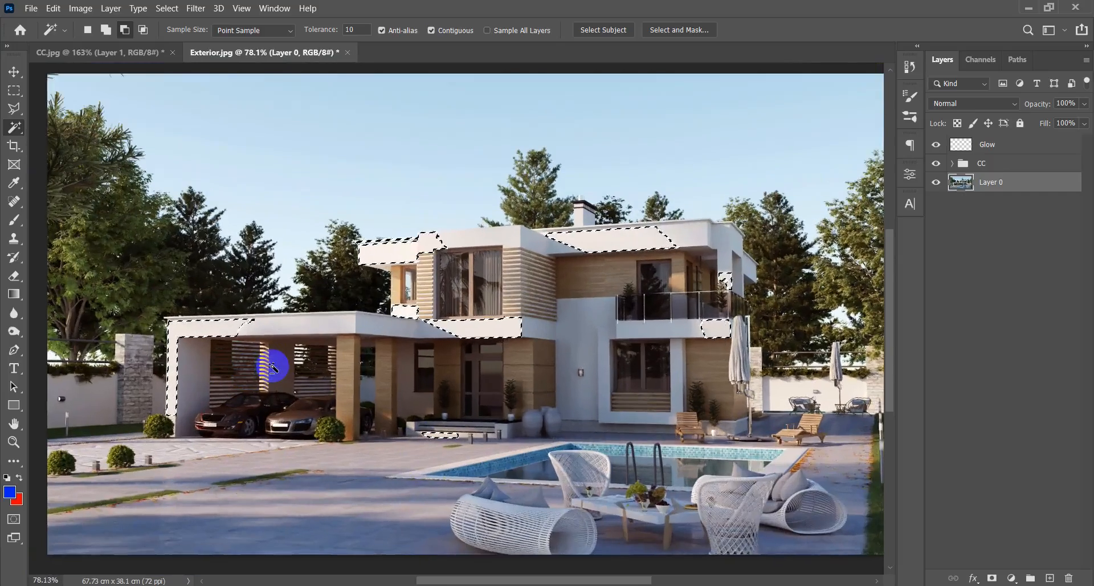
scroll(410, 313, "up", 3)
scroll(409, 324, "down", 6)
scroll(398, 314, "up", 7)
left_click_drag(416, 318, 452, 347)
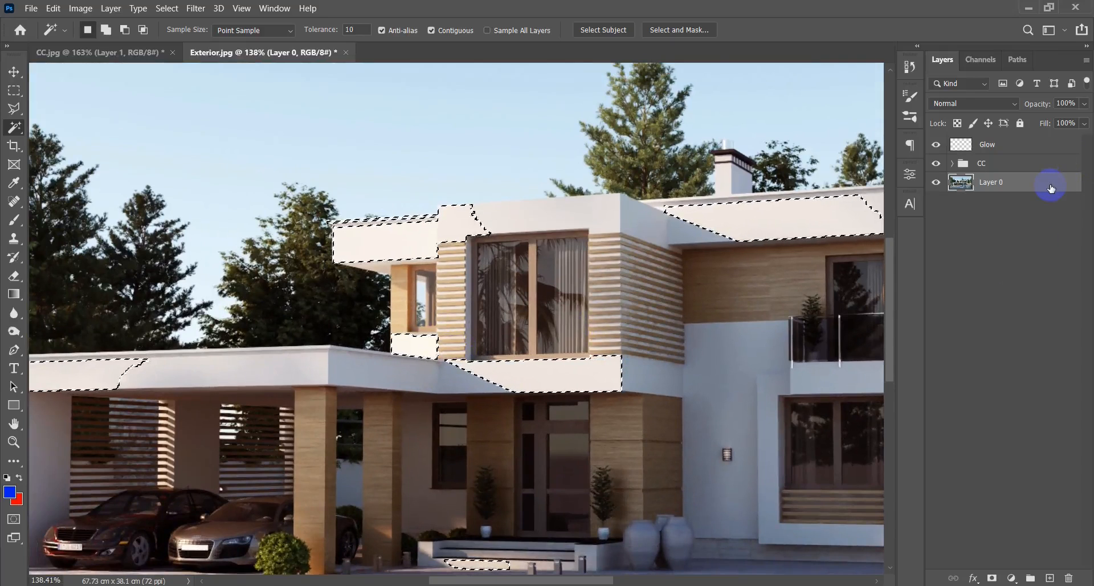
key("ctrl+j")
left_click(936, 183, "alt")
left_click(936, 182, "alt")
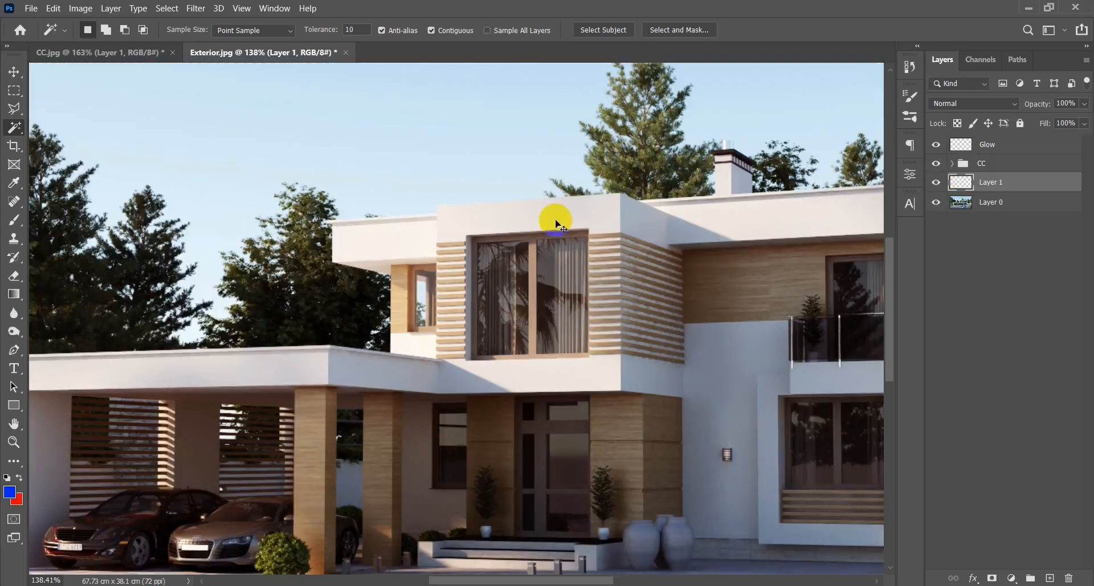
Move the copied sunlit surfaces off the house to check the layer's content and undo the move.
key("v")
left_click_drag(386, 243, 373, 187)
key("ctrl+z")
Open the layer style settings of Layer 1 and enable Outer Glow.
scroll(447, 254, "down", 9)
scroll(407, 296, "up", 5)
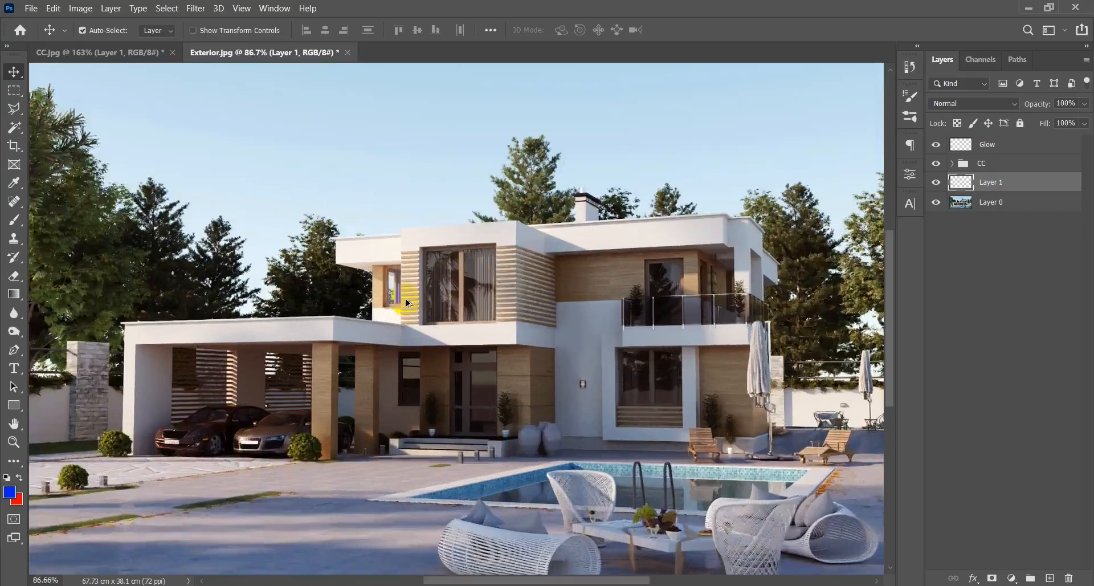
scroll(406, 302, "up", 2)
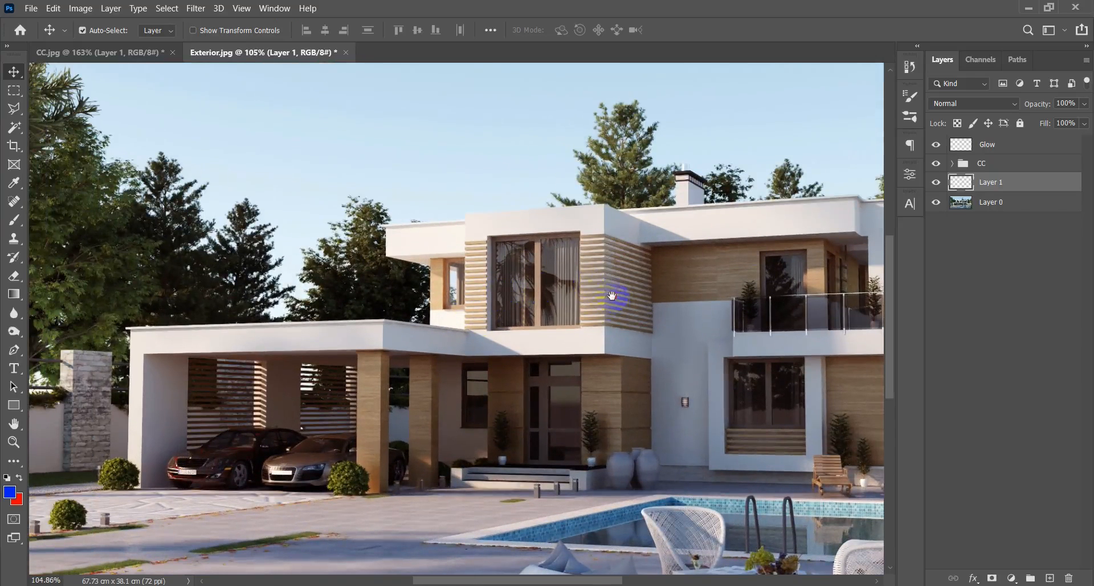
left_click_drag(612, 295, 591, 287)
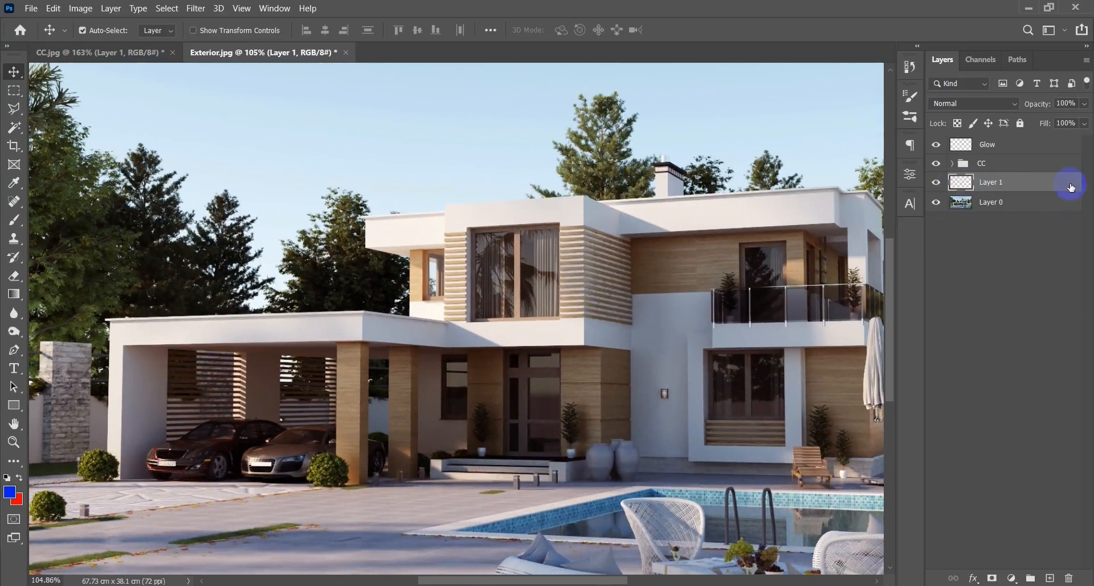
double_click(1048, 187)
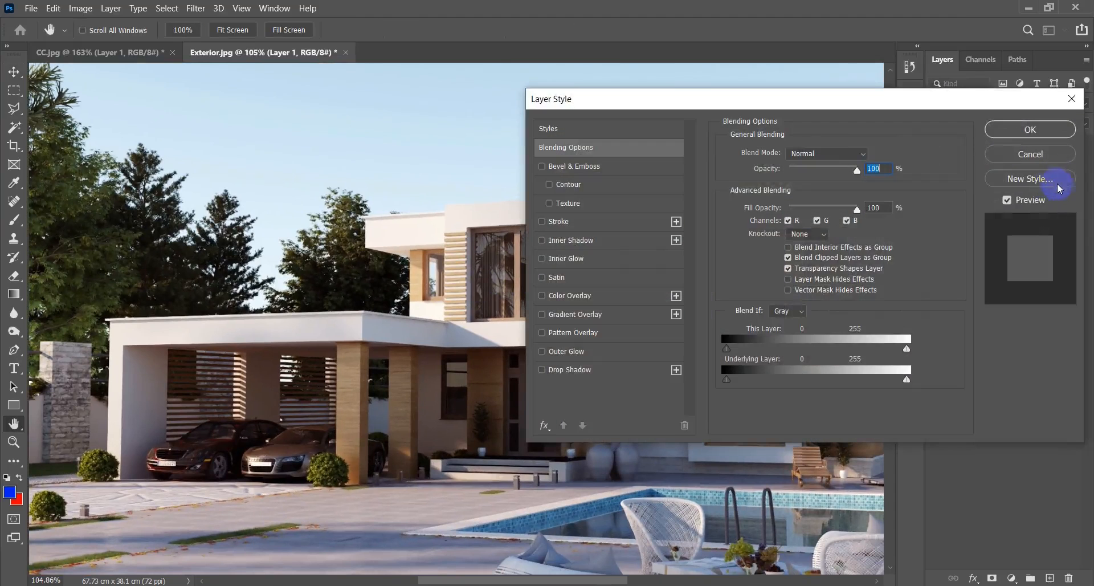
left_click_drag(968, 107, 970, 265)
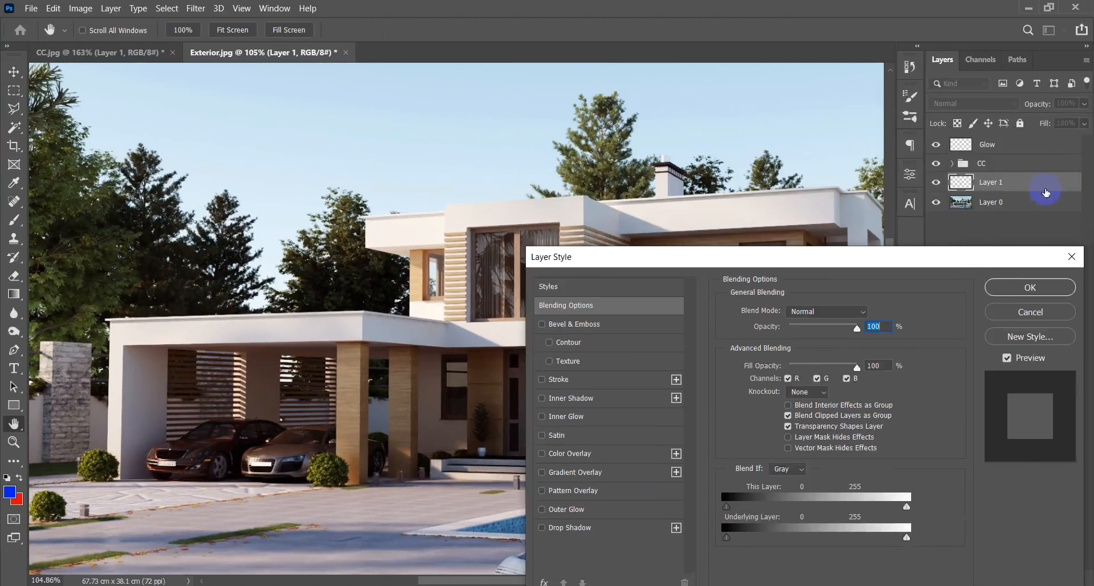
left_click_drag(789, 260, 787, 194)
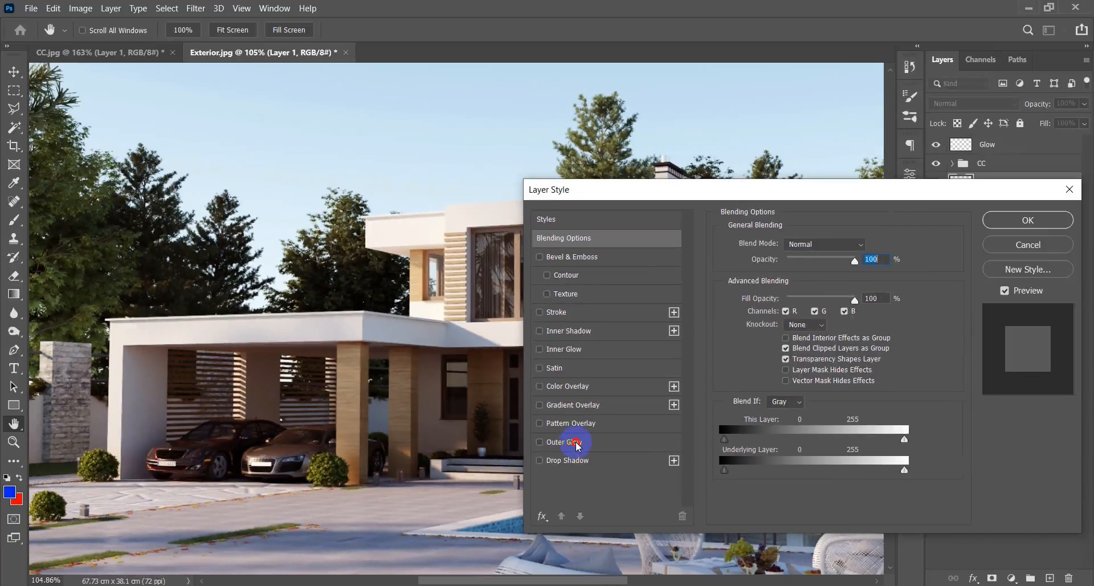
left_click(576, 442)
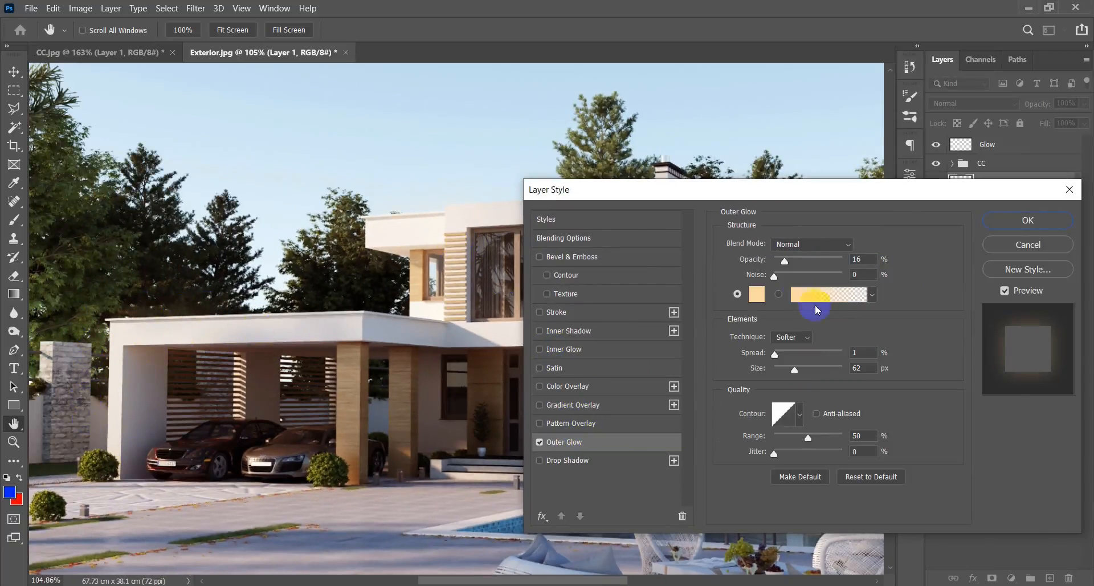
Set the Outer Glow opacity to 66% and inspect the glow around the sunlit surfaces.
left_click_drag(785, 262, 819, 259)
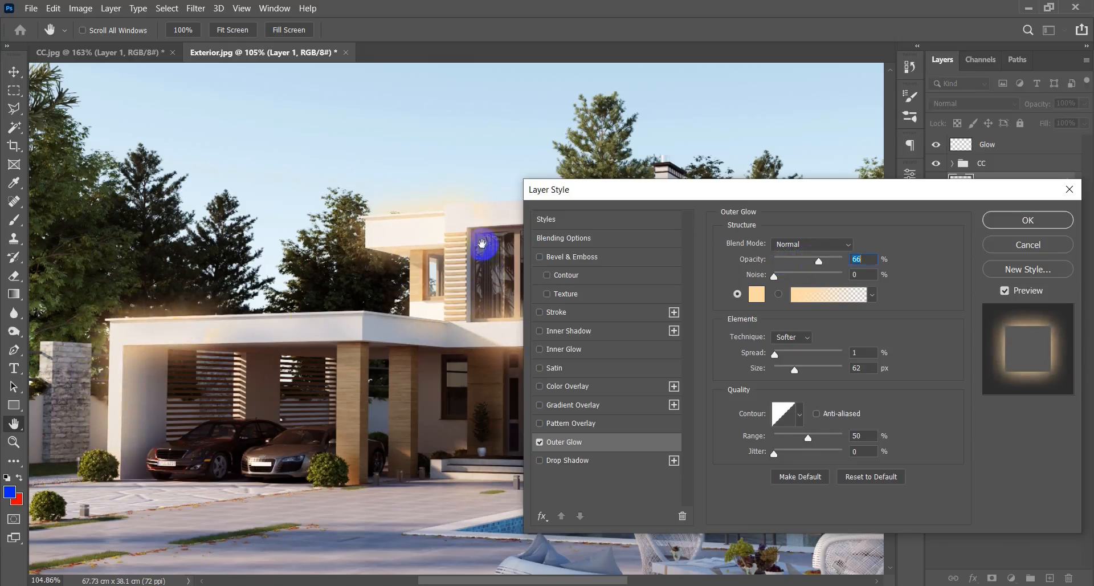
left_click_drag(632, 189, 633, 361)
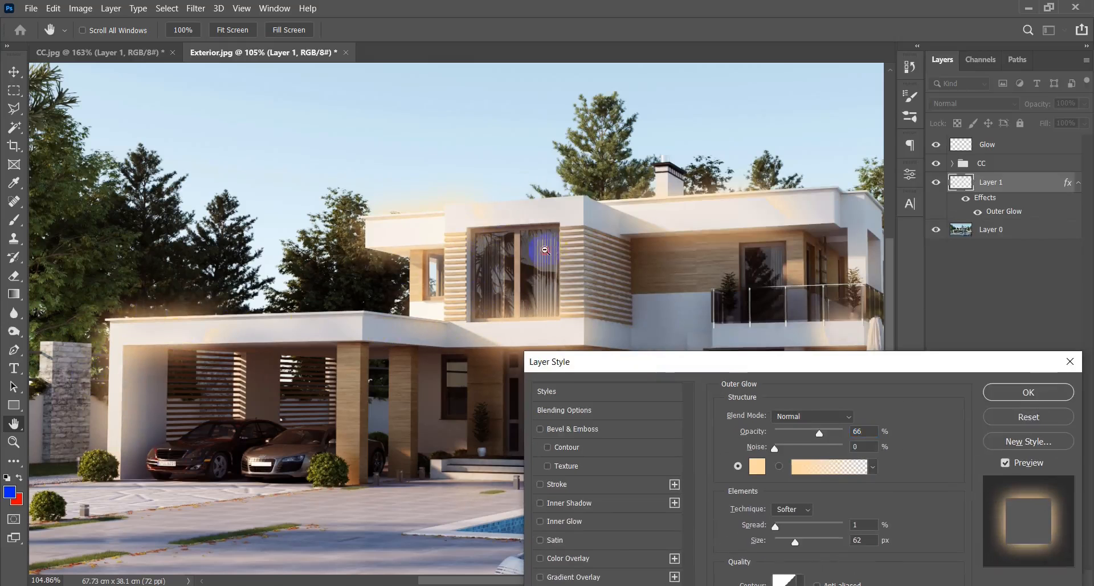
scroll(544, 250, "down", 5)
scroll(529, 251, "up", 2)
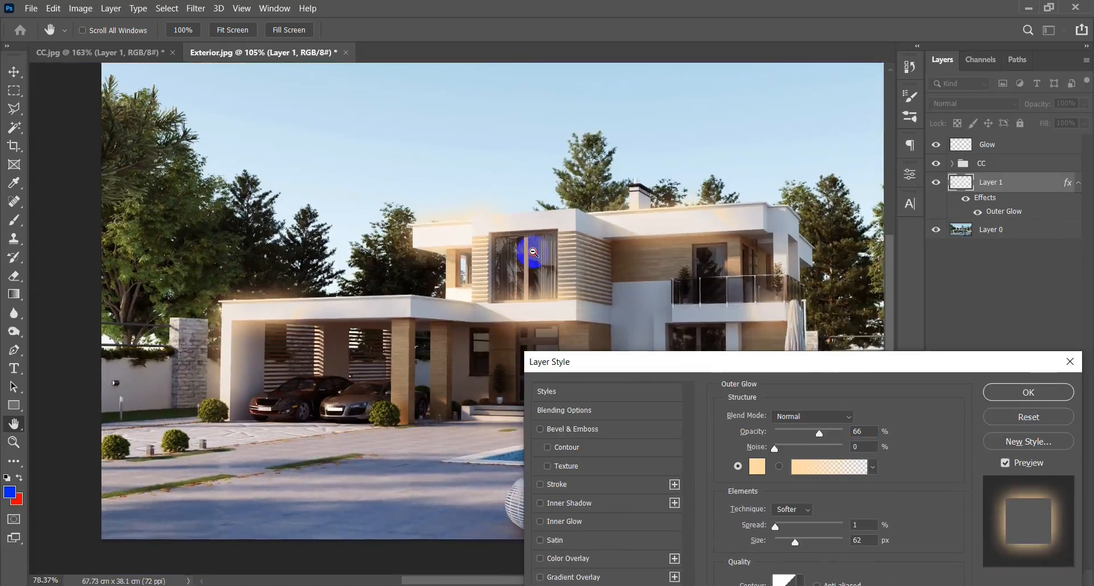
scroll(533, 251, "down", 1)
left_click_drag(765, 368, 845, 102)
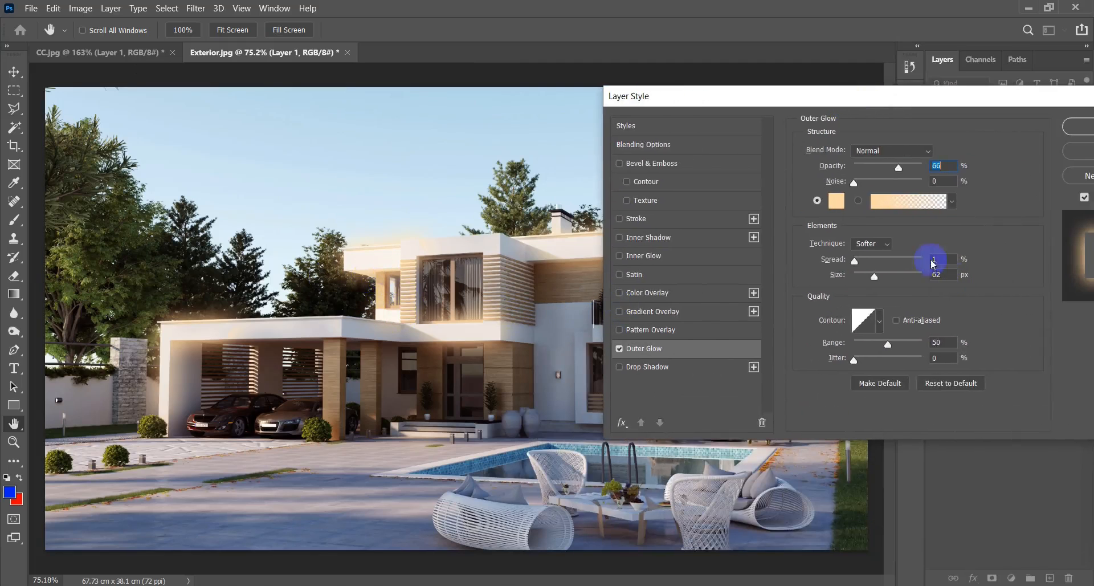
Set the Outer Glow opacity to 29% and its color to the pale orange ffe2b5.
left_click_drag(898, 169, 893, 171)
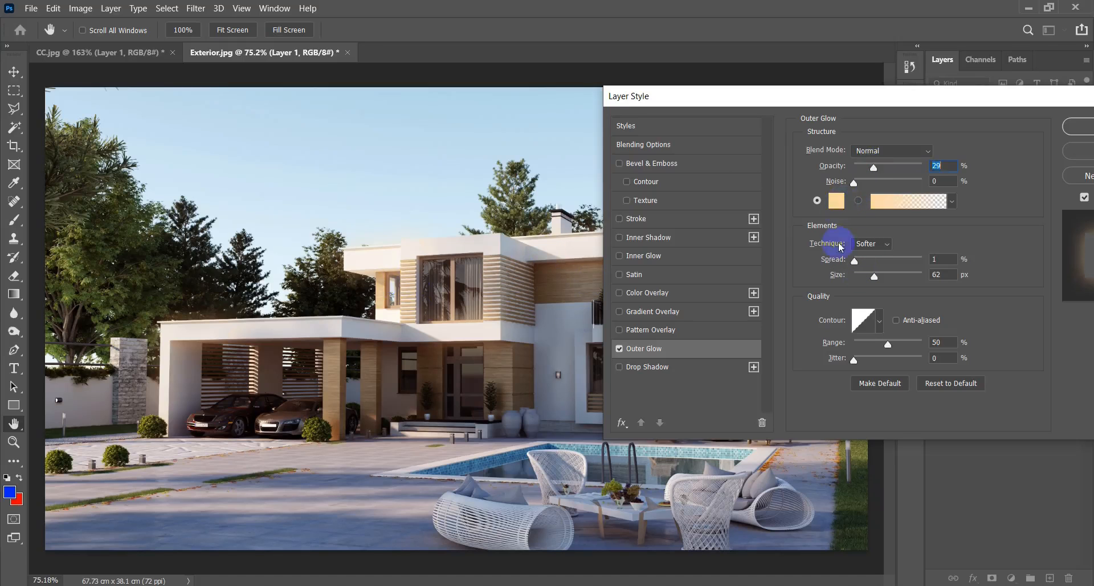
left_click(836, 202)
left_click_drag(826, 172, 505, 183)
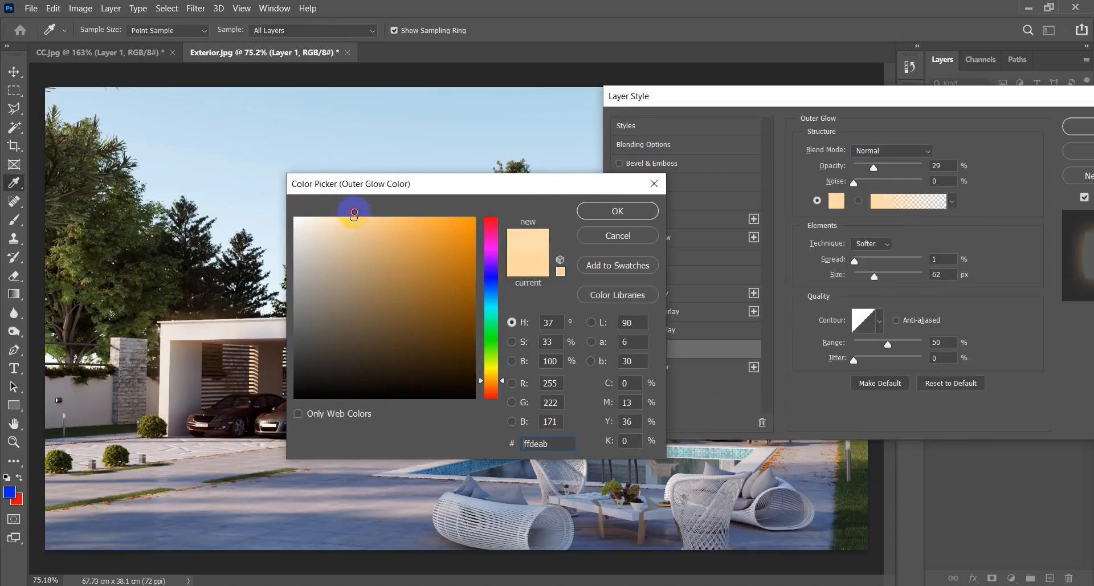
left_click_drag(351, 223, 281, 214)
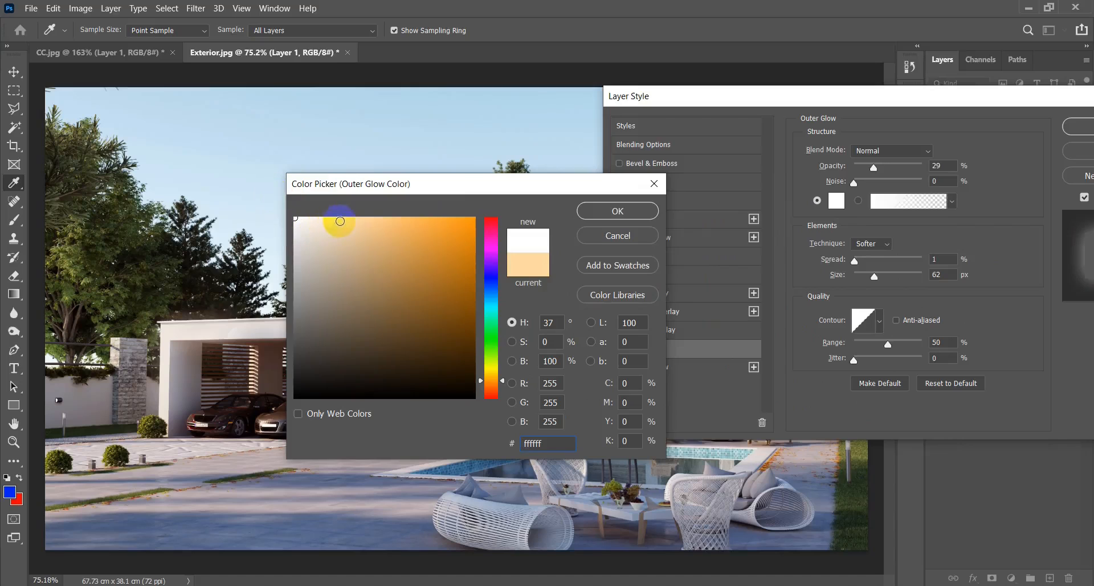
left_click(348, 216)
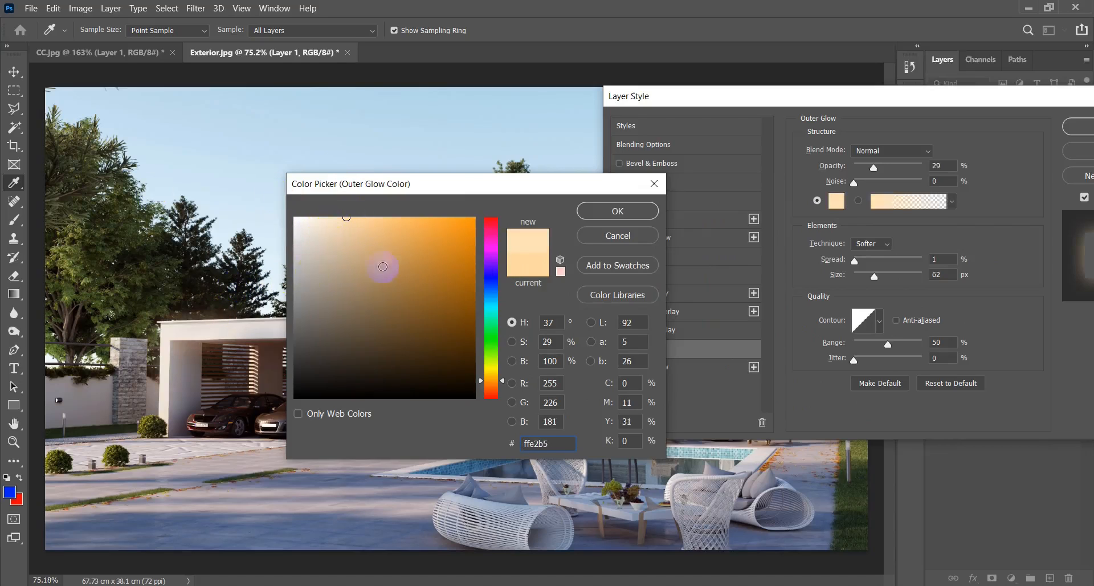
left_click(657, 213)
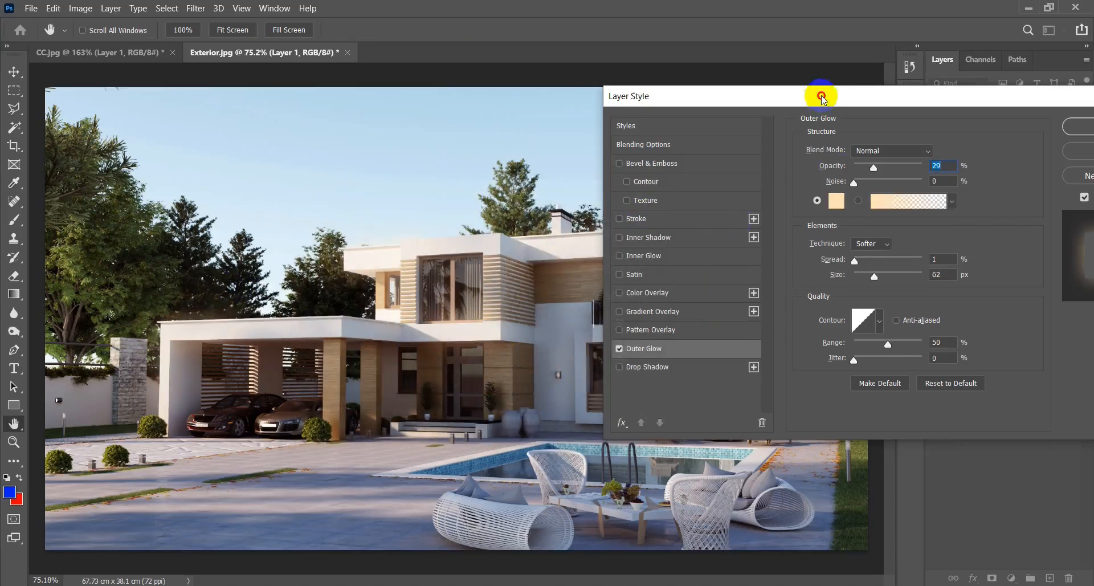
Increase the Outer Glow size to 87 px and apply the layer style to Layer 1.
left_click_drag(820, 94, 824, 112)
left_click_drag(879, 298, 895, 292)
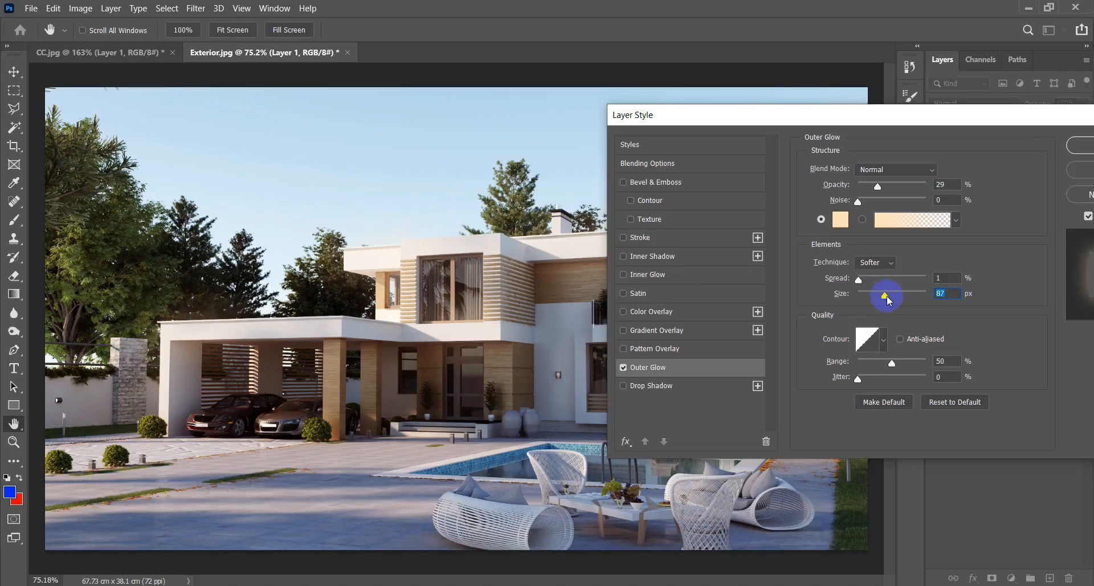
left_click_drag(893, 117, 812, 118)
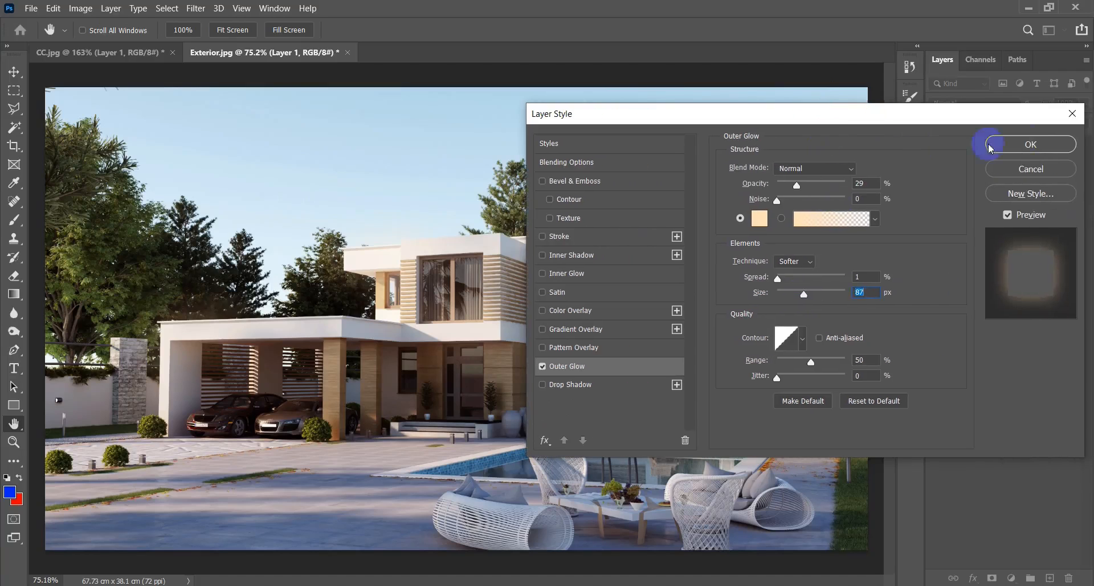
left_click(1030, 145)
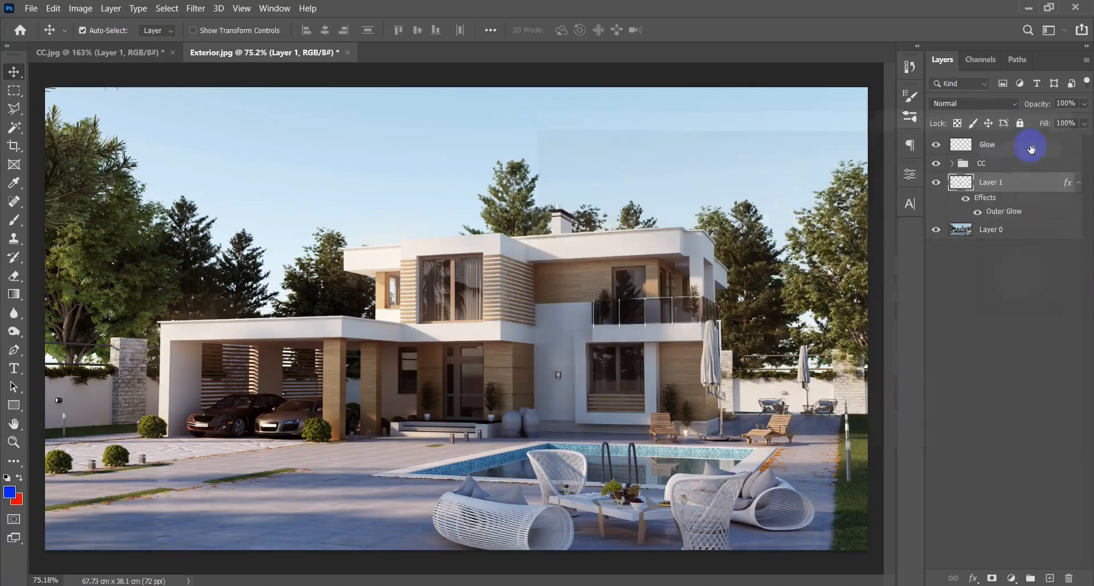
Compare the image with and without Layer 1 and examine the glow on the house at different magnifications.
left_click(936, 184)
left_click(937, 189)
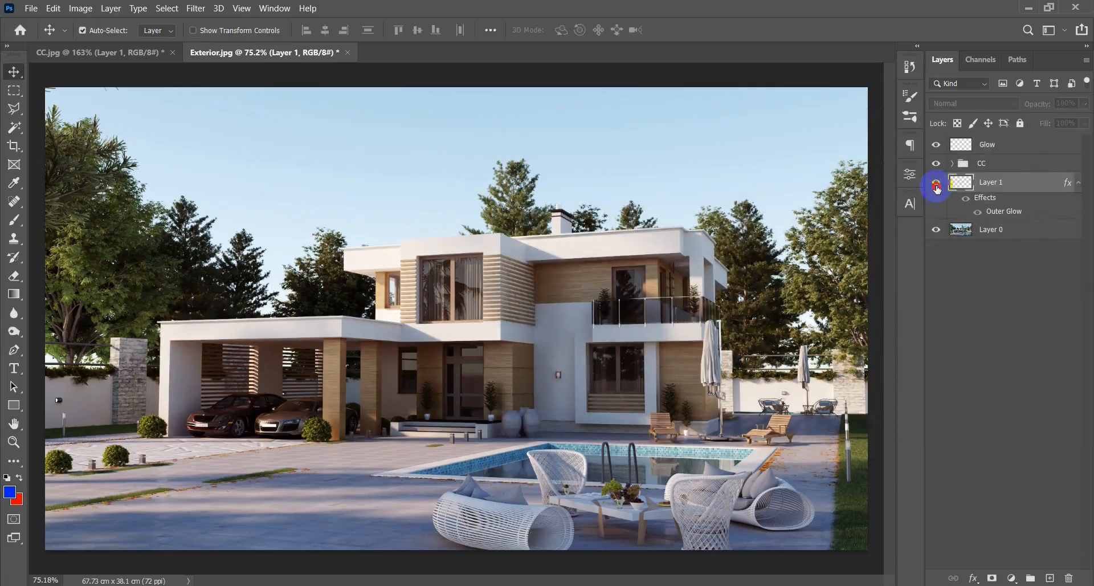
left_click(937, 189)
left_click(937, 189)
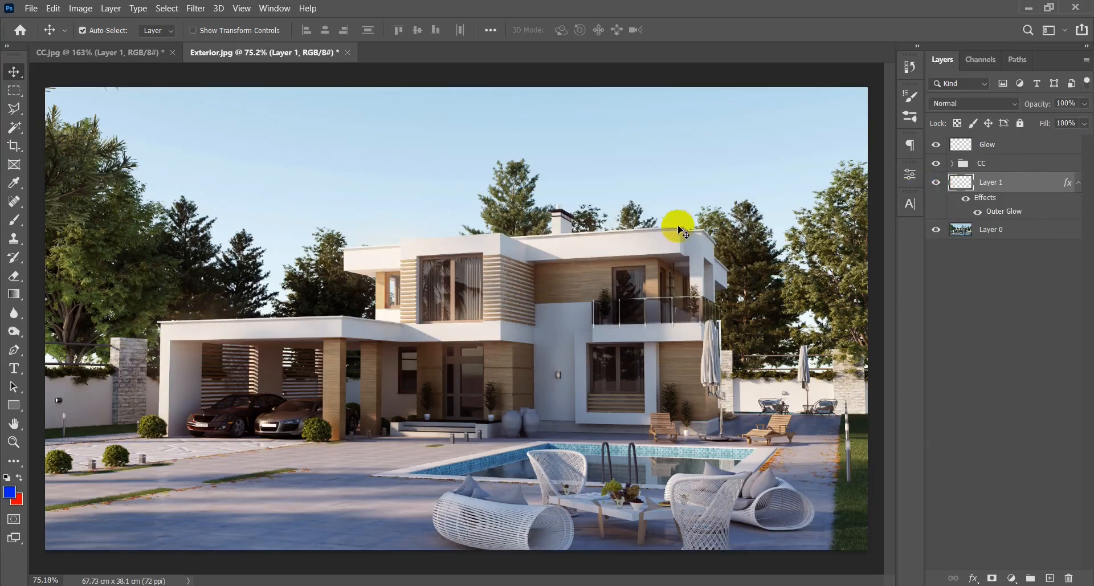
scroll(556, 249, "down", 3)
scroll(528, 261, "up", 2)
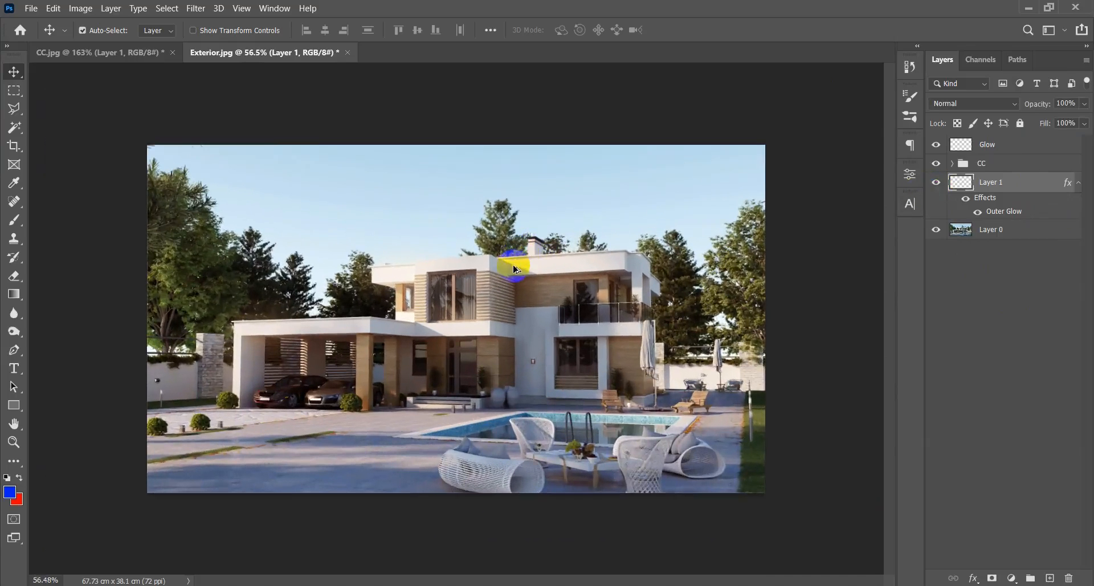
scroll(515, 265, "up", 1)
scroll(514, 259, "down", 1)
scroll(516, 251, "up", 1)
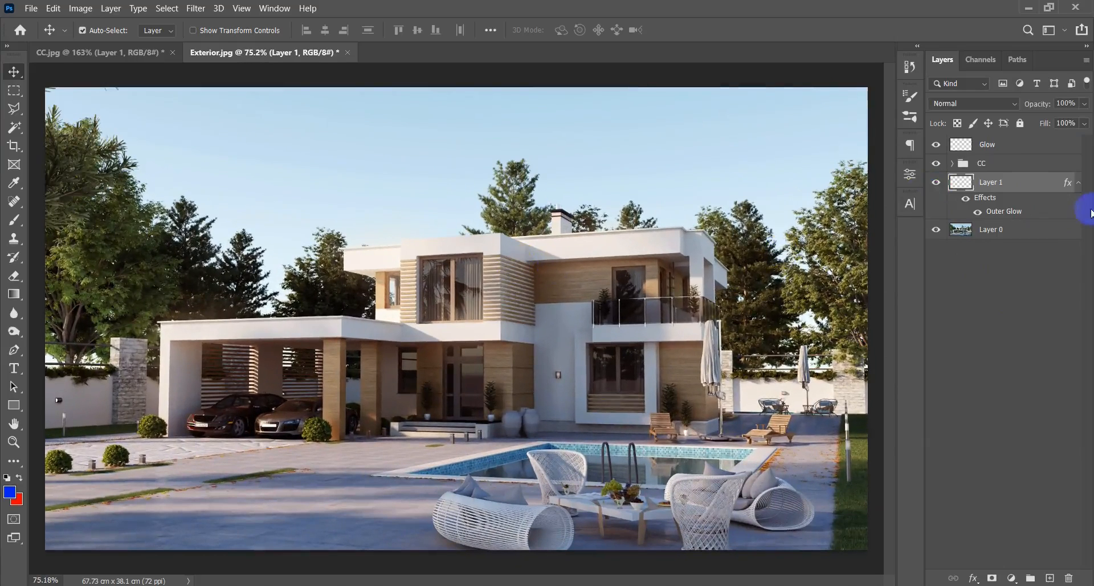
Select the Glow layer and prepare a soft 77 px brush at the cars in the carport.
left_click(1027, 153)
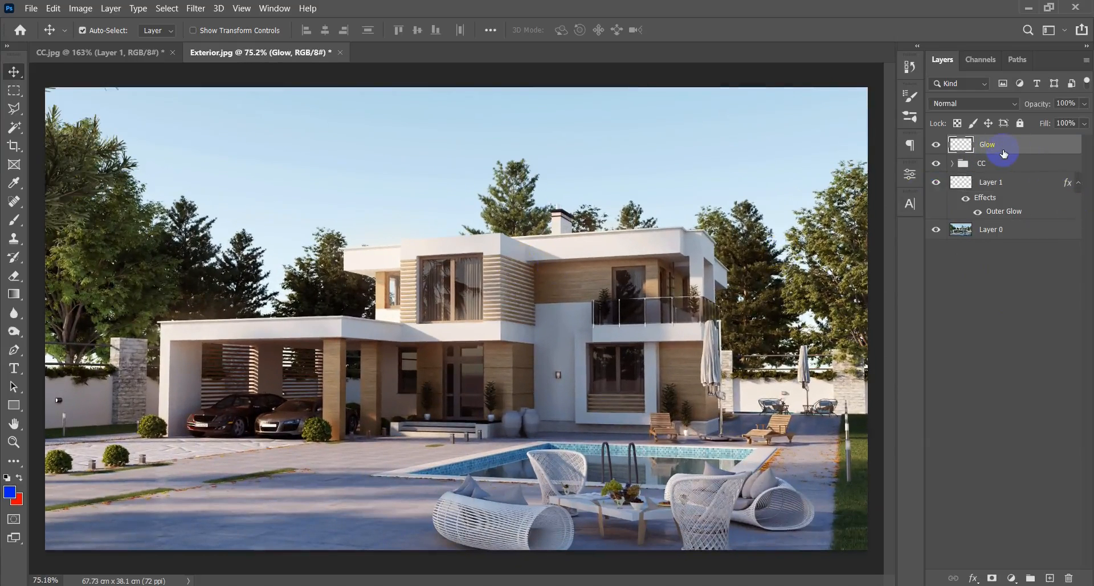
key("b")
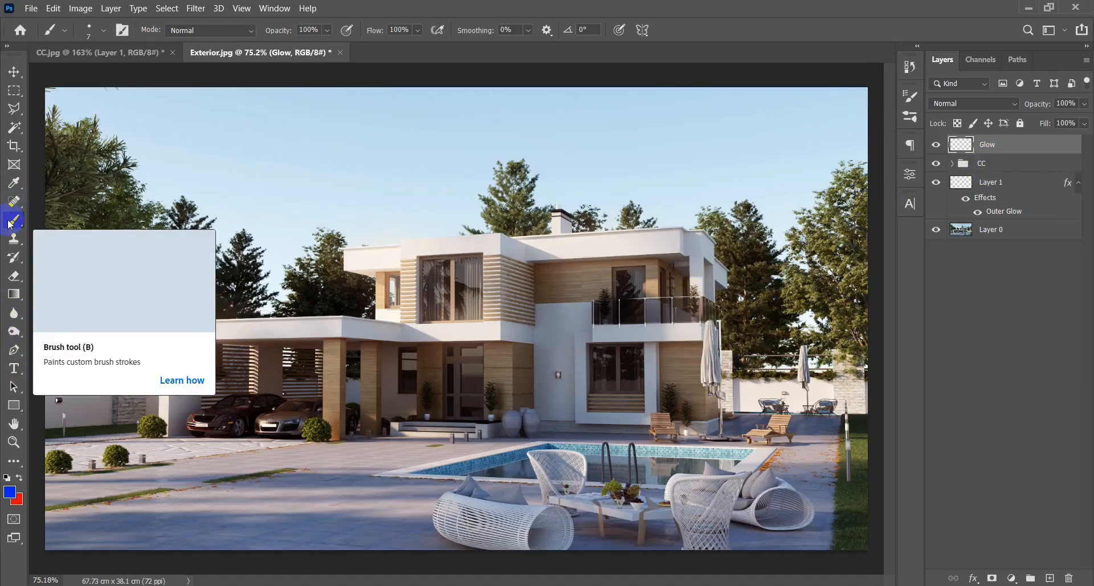
right_click(374, 382, "alt")
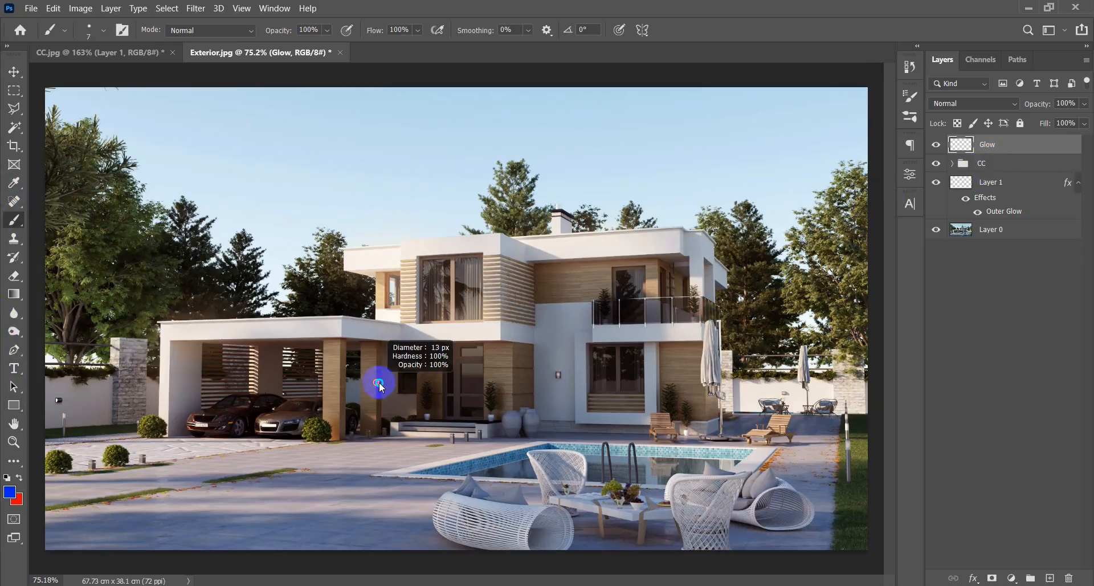
mouse_move(391, 387)
left_mouse_down()
mouse_move(433, 384)
mouse_move(423, 207)
mouse_move(381, 8)
mouse_move(362, 3)
mouse_move(415, 401)
mouse_move(430, 398)
left_mouse_up()
right_click(416, 397, "alt")
left_click_drag(371, 366, 360, 366)
scroll(251, 424, "up", 10)
left_click_drag(269, 414, 256, 403)
left_click_drag(288, 452, 452, 431)
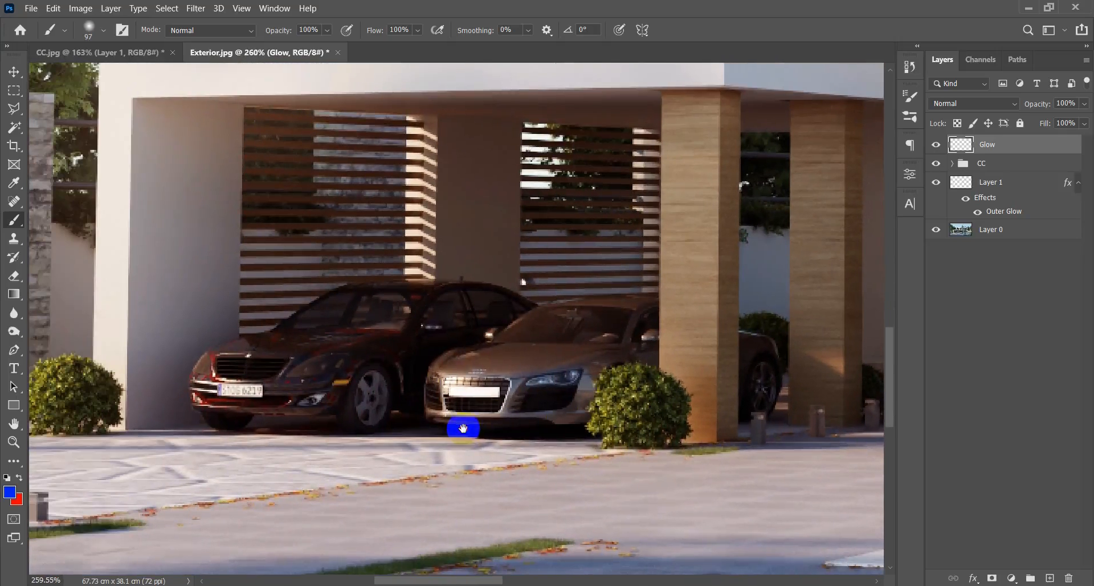
left_click_drag(428, 381, 405, 374)
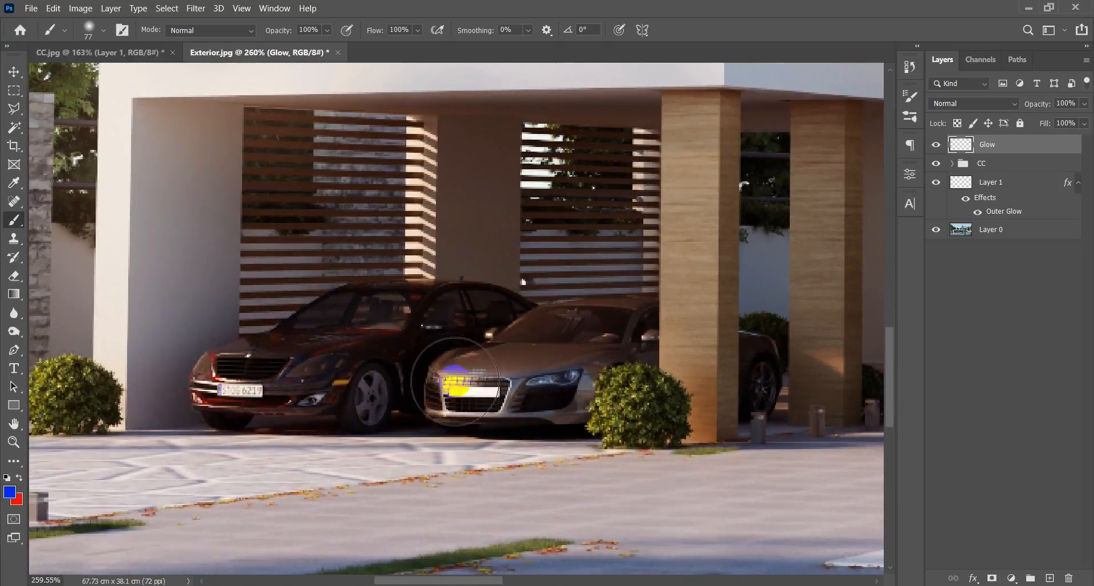
Try a brush dab on the silver car's front, undo it, and set the foreground color to a light warm orange.
left_click(455, 380)
key("ctrl+z")
left_click(9, 492)
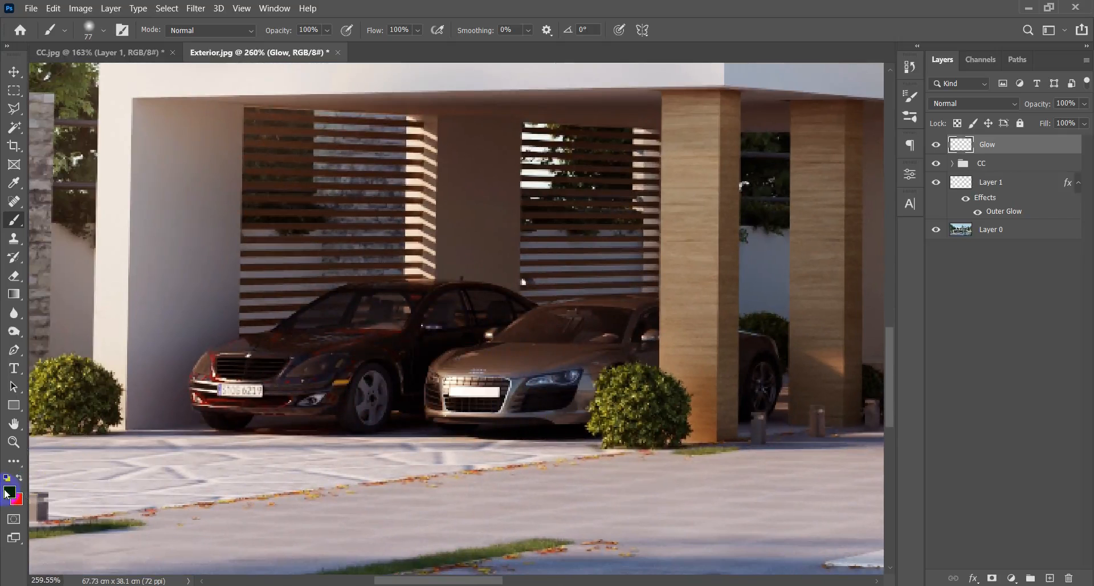
left_click_drag(482, 359, 492, 386)
left_click(379, 226)
left_click(617, 211)
key("b")
Paint a warm glow dab on the front of each parked car, using a 65 px brush for the dark car.
left_click(457, 382)
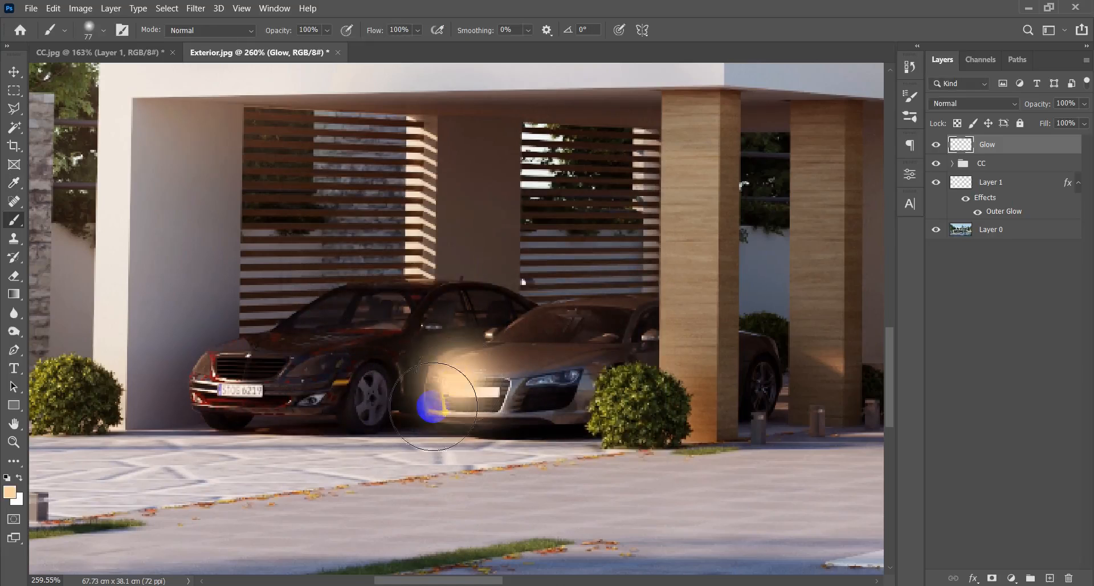
left_click_drag(224, 378, 211, 378)
left_click(222, 382)
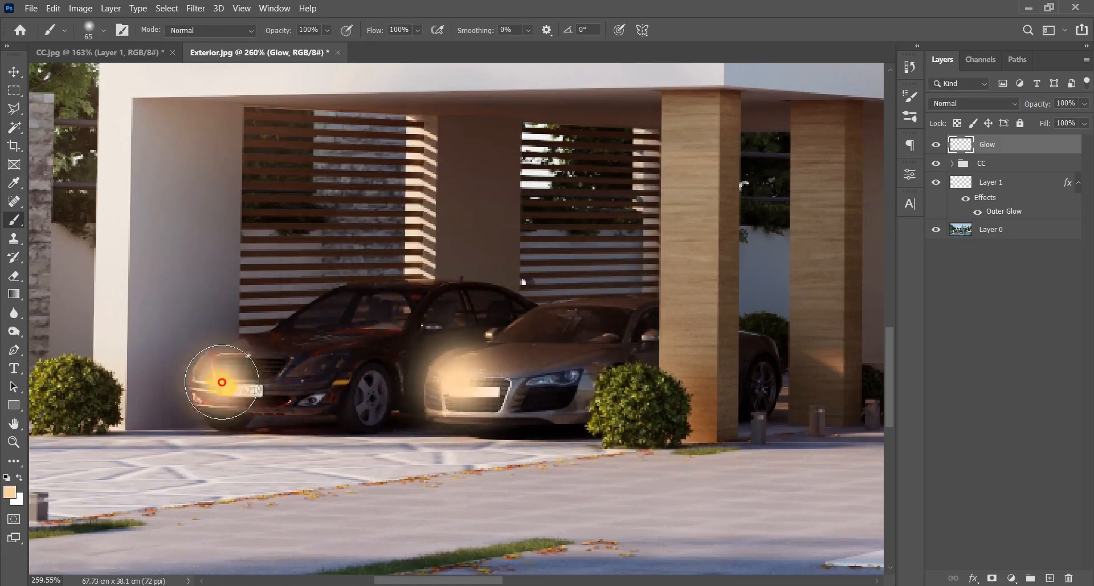
Paint a warm glow dab on top of the stone pillar beside the carport.
scroll(233, 378, "down", 4)
mouse_move(509, 350)
left_mouse_down()
mouse_move(541, 381)
mouse_move(382, 381)
left_mouse_up()
scroll(137, 234, "up", 2)
left_click_drag(152, 250, 155, 251)
left_click(163, 261)
Paint a warm glow dab at the lower corner of the large upper-floor window with a 68 px brush, redoing it once.
left_click_drag(712, 401, 328, 503)
scroll(358, 373, "up", 2)
scroll(361, 369, "up", 2)
mouse_move(382, 291)
left_mouse_down()
mouse_move(408, 298)
mouse_move(371, 295)
left_mouse_up()
left_click(389, 295)
key("ctrl+z")
left_click(373, 286)
Paint warm glow dabs over the pool beside the wicker chair and at the pool's corner near the wicker sofa.
scroll(378, 429, "down", 5)
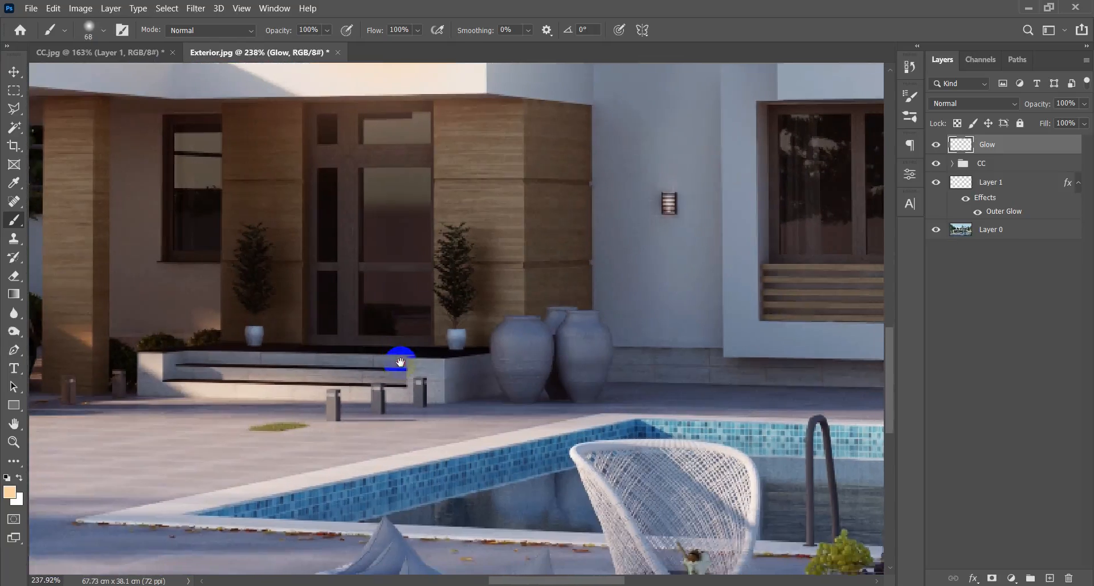
scroll(474, 408, "down", 1)
mouse_move(518, 425)
left_mouse_down()
mouse_move(444, 383)
mouse_move(479, 413)
left_mouse_up()
scroll(488, 426, "up", 2)
left_click(474, 402)
left_click_drag(551, 418, 540, 418)
left_click_drag(602, 400, 120, 388)
mouse_move(830, 402)
left_mouse_down()
mouse_move(445, 410)
mouse_move(493, 427)
mouse_move(476, 423)
left_mouse_up()
left_click(465, 427)
Paint a warm glow dab with a 48 px brush over the lamp at the planter beside the wooden lounger.
left_click_drag(319, 335, 298, 330)
scroll(278, 305, "up", 2)
scroll(279, 302, "down", 2)
left_click(275, 289)
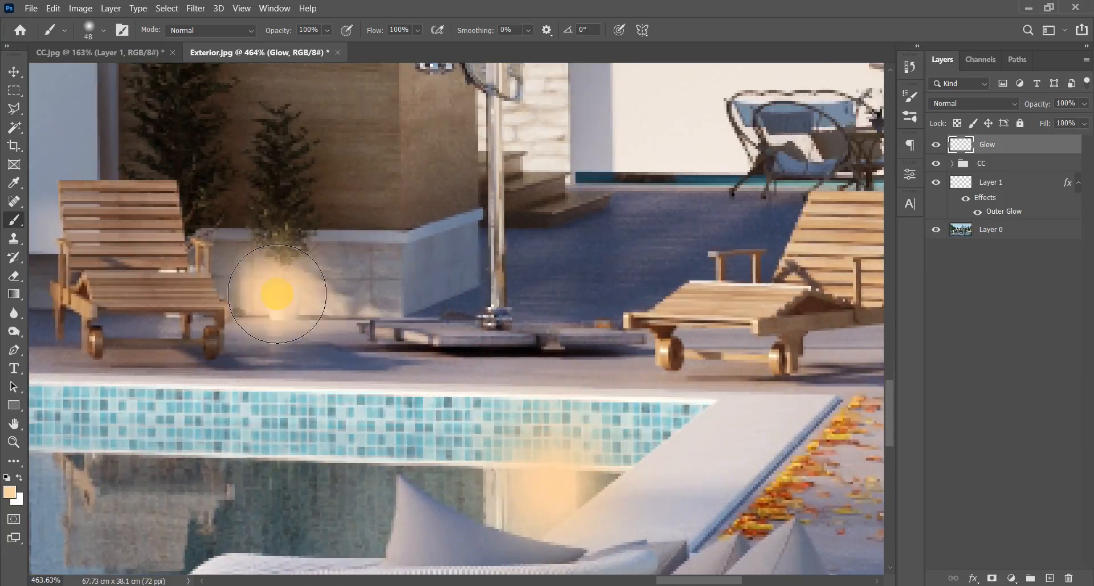
Set the Glow layer's blend mode to Screen and its opacity to 38%.
scroll(275, 290, "down", 2)
left_click_drag(393, 220, 361, 307)
scroll(493, 389, "down", 8)
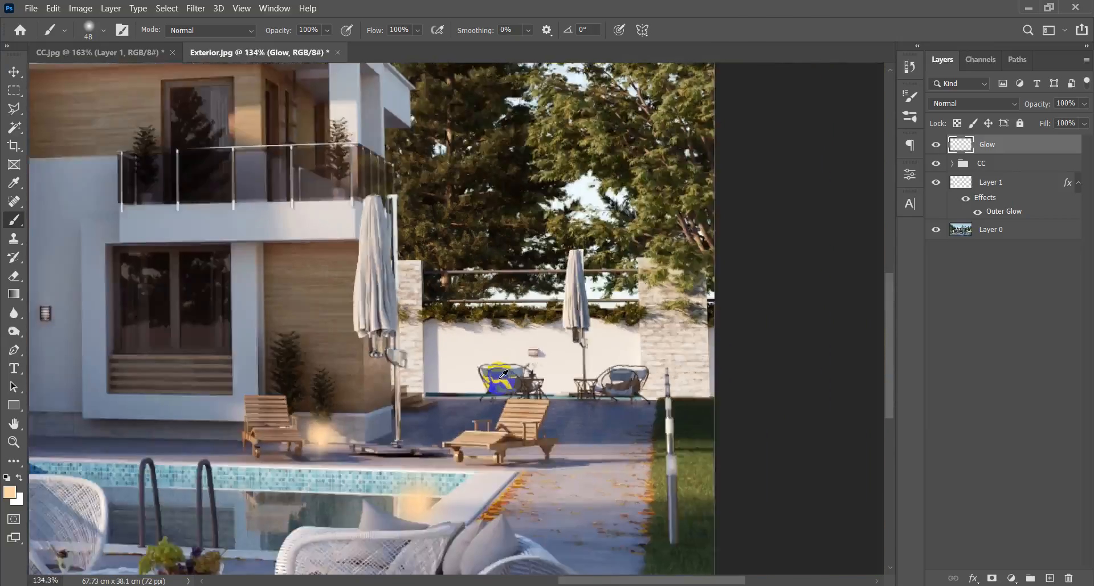
key("v")
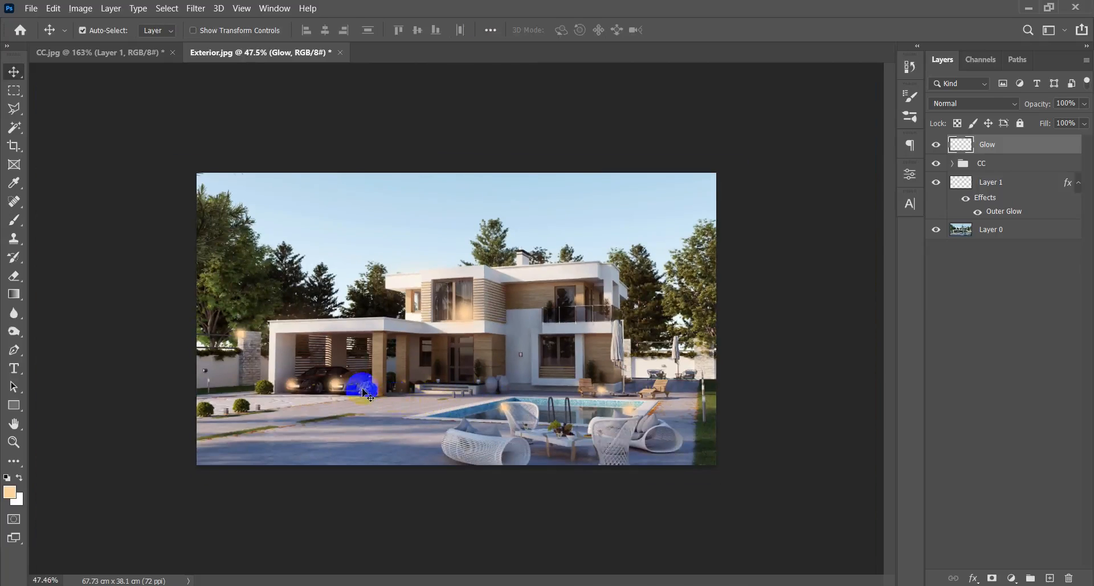
scroll(363, 382, "up", 3)
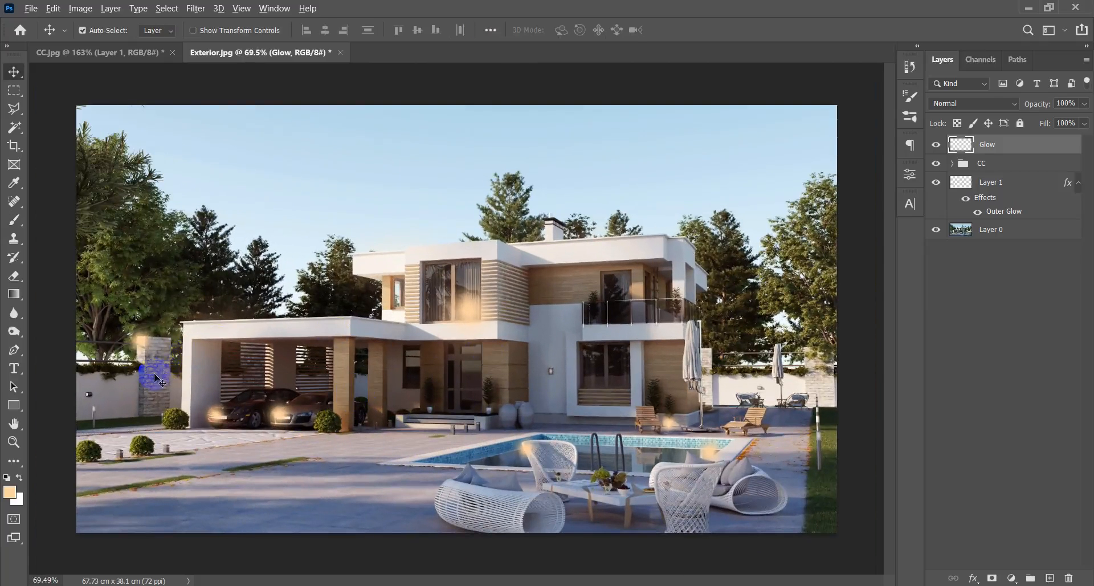
scroll(467, 342, "up", 1)
left_click(1014, 108)
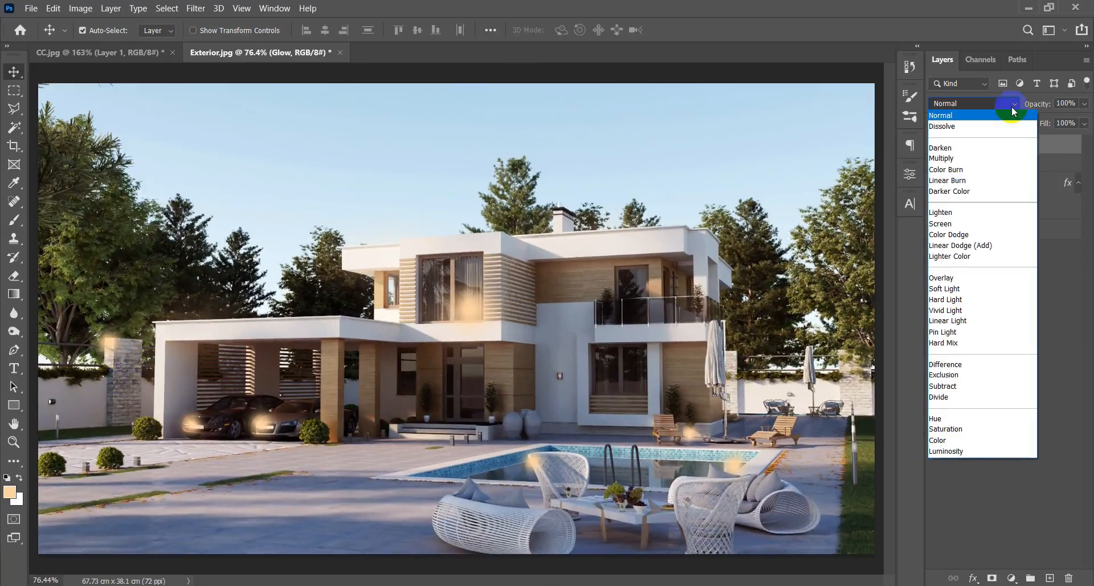
left_click(987, 226)
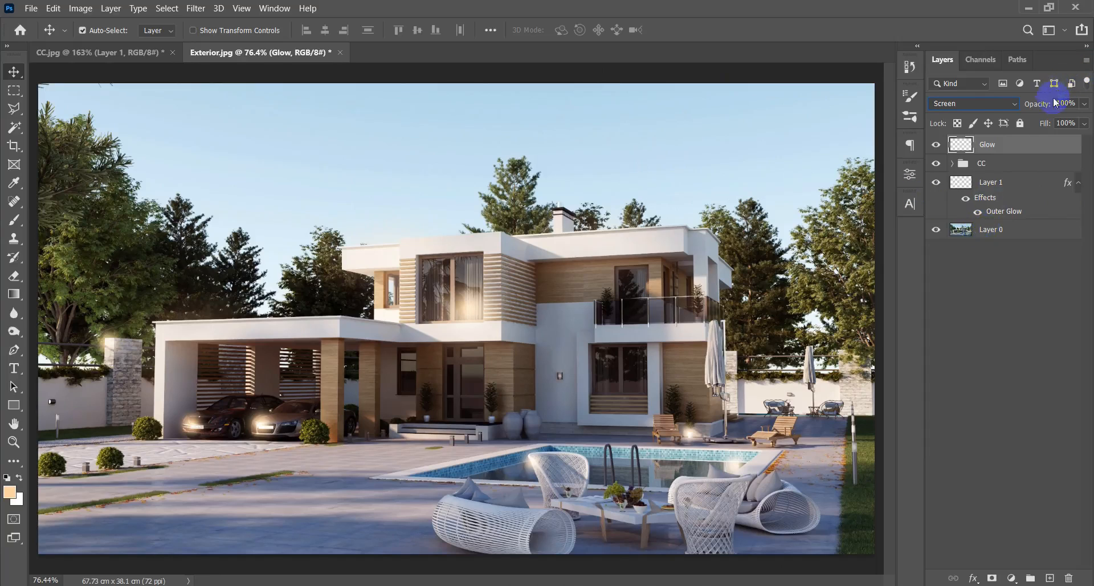
left_click_drag(1050, 108, 684, 98)
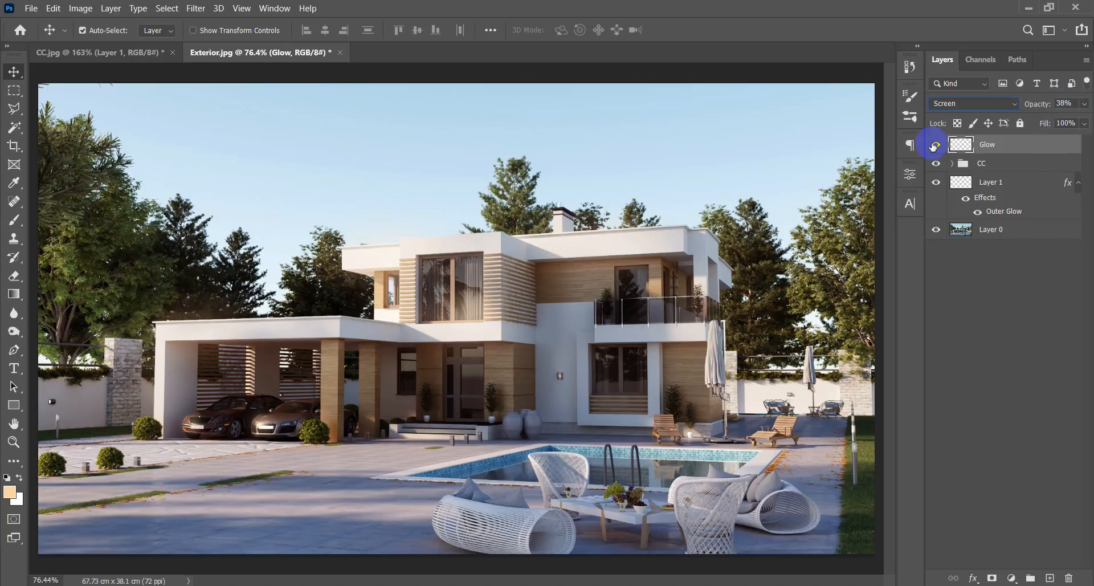
Compare the image with and without the Glow layer to judge the painted light spots.
left_click(935, 146)
left_click(936, 145)
left_click(936, 145)
left_click(936, 145)
left_click(936, 146)
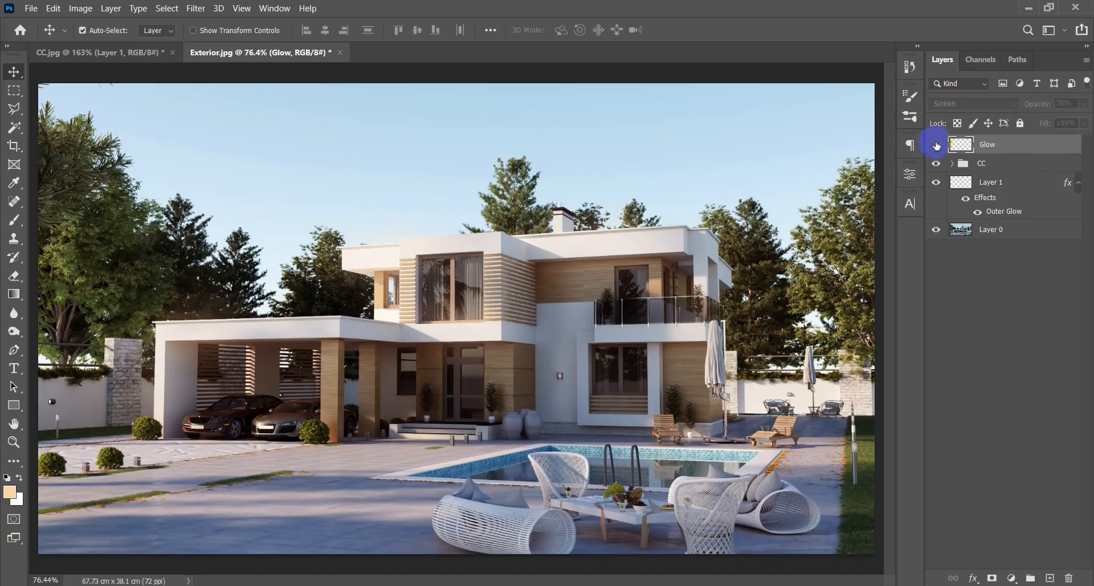
left_click(936, 145)
left_click(936, 145)
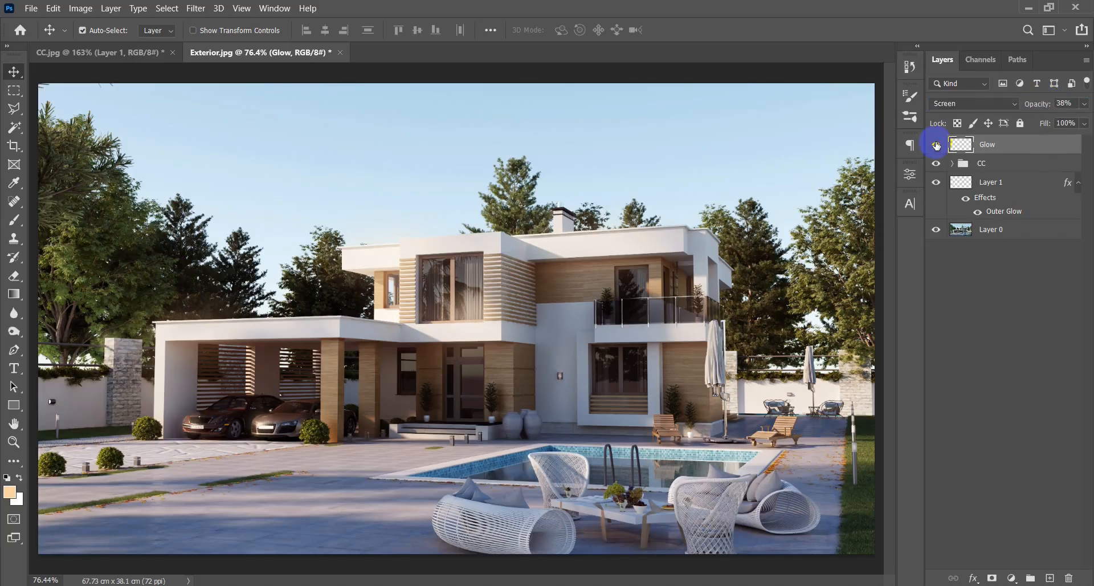
left_click(242, 9)
left_click(636, 6)
scroll(469, 323, "down", 3)
scroll(461, 319, "up", 3)
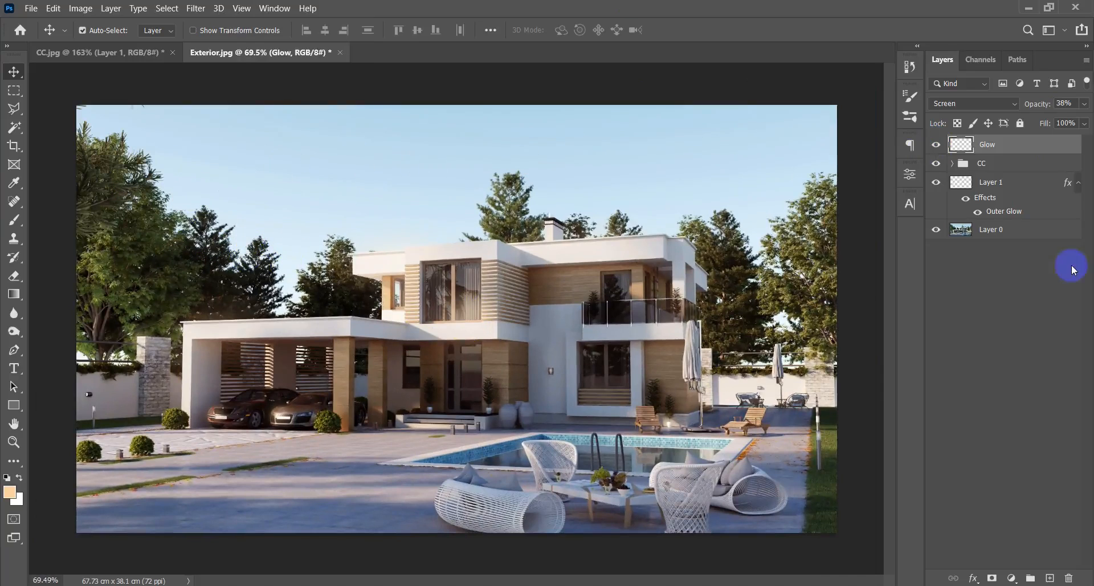
Make Layer 0 active and try a contiguous Magic Wand selection of the sky, clearing that selection again.
left_click(1037, 233)
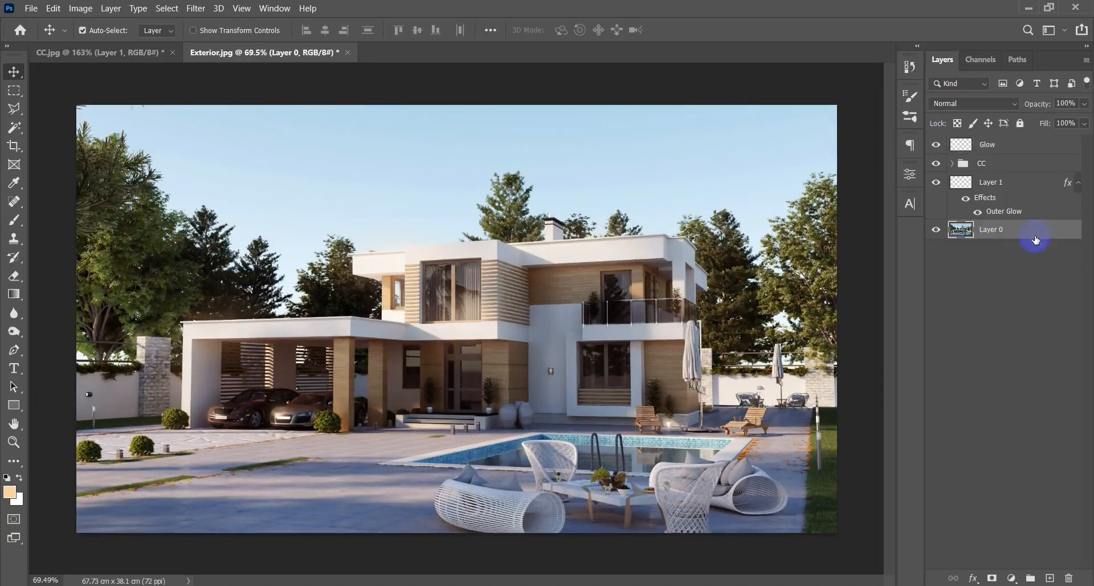
key("w")
key("alt+w")
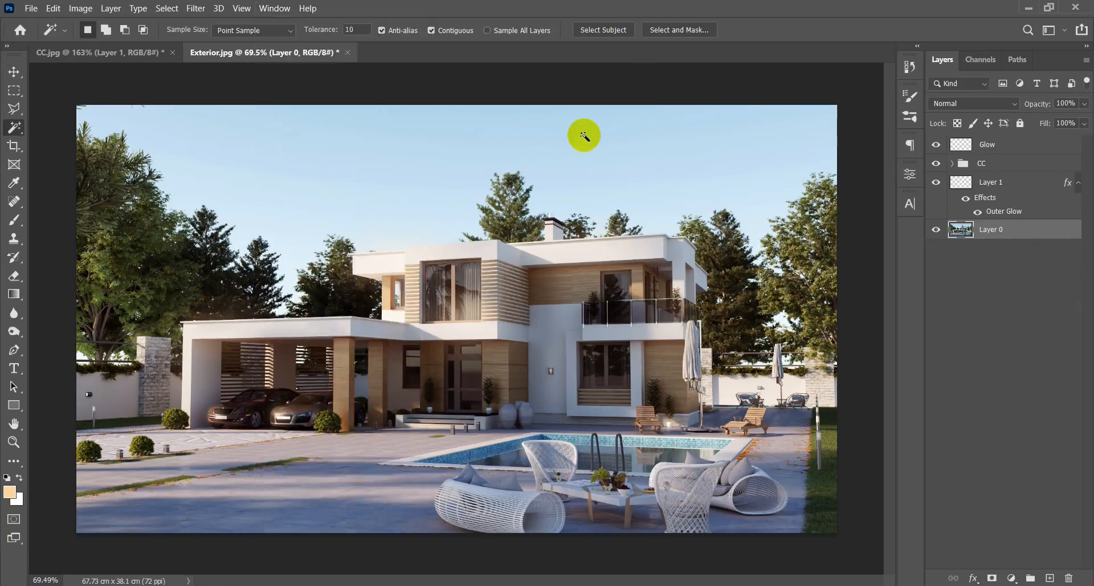
left_click(598, 139)
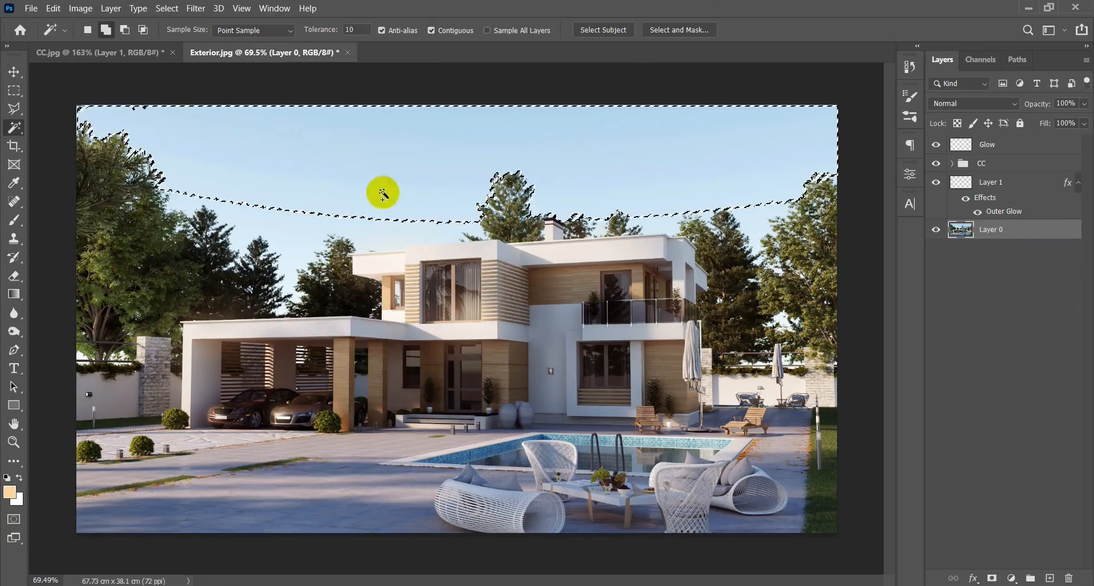
key("ctrl+d")
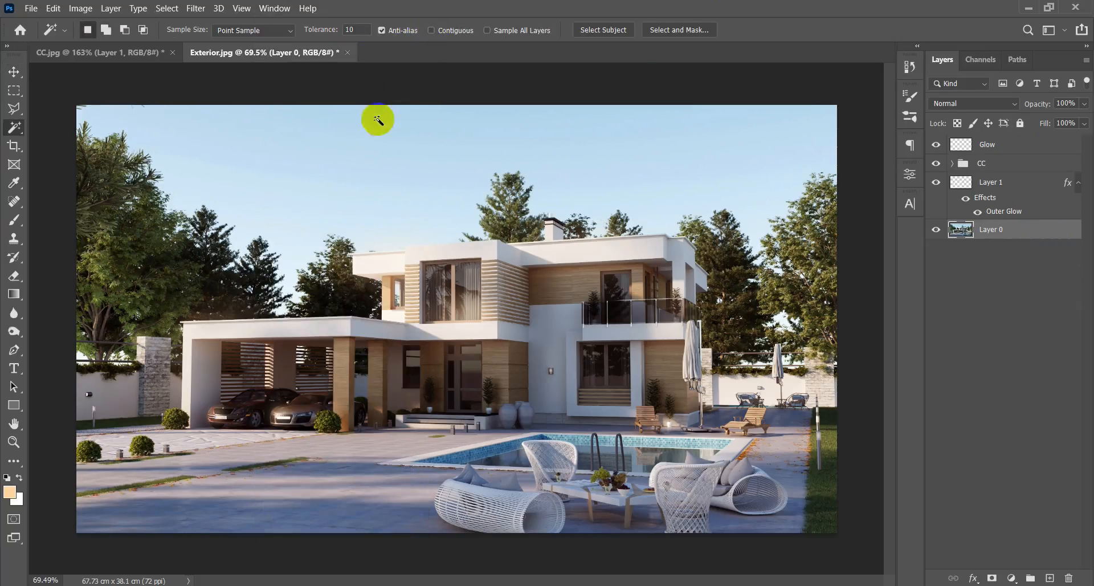
Select the whole sky, including the gaps between the trees, with a non-contiguous Magic Wand and copy it to a new layer.
scroll(368, 140, "up", 2)
left_click(363, 150)
scroll(149, 253, "up", 3)
scroll(147, 253, "up", 2)
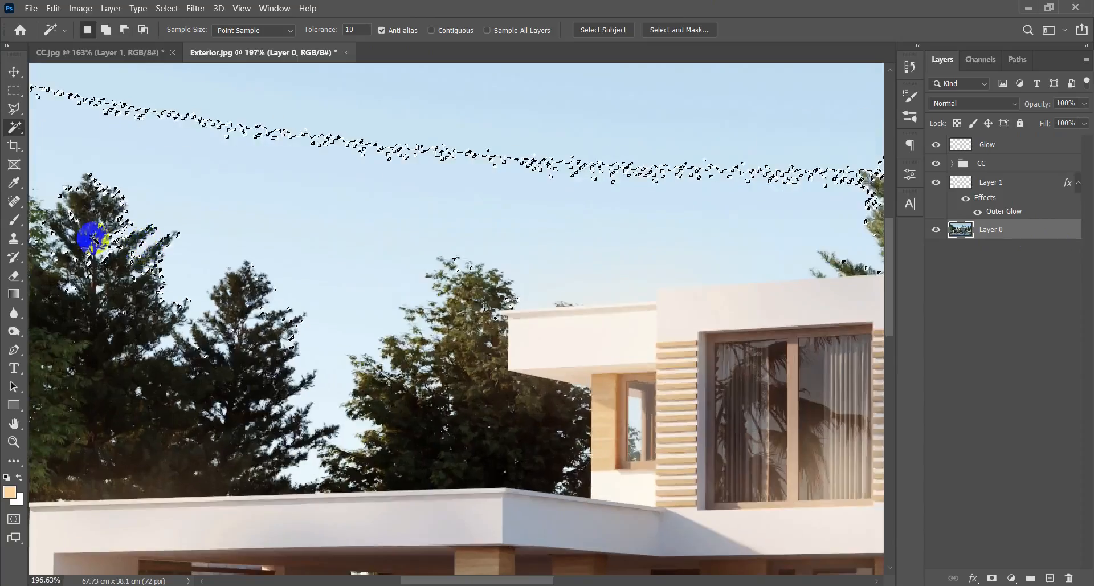
left_click_drag(90, 237, 361, 292)
key("v")
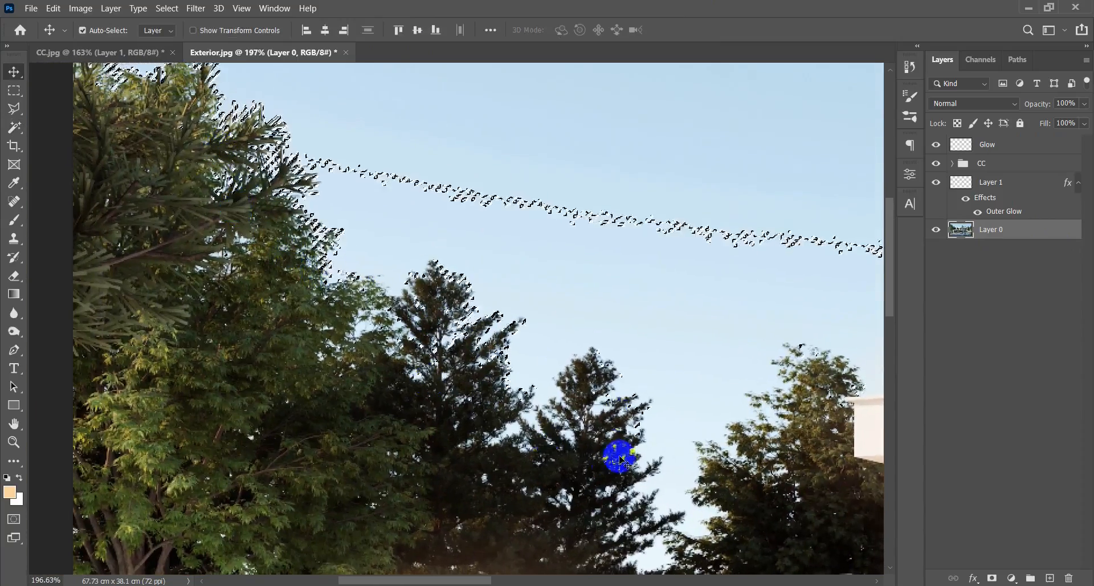
scroll(627, 433, "down", 2)
key("w")
scroll(655, 387, "down", 2)
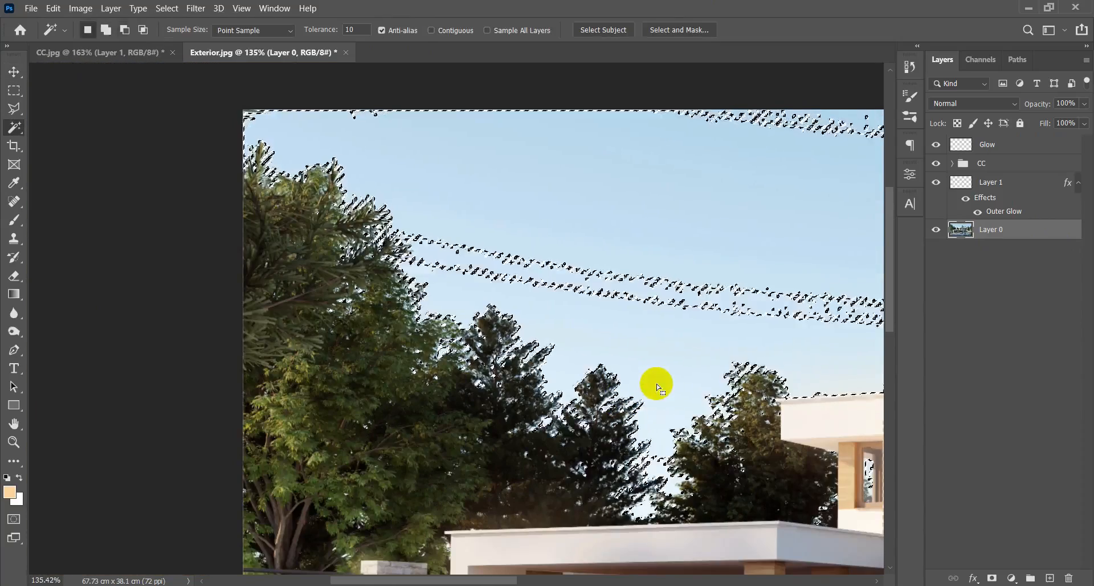
scroll(308, 336, "down", 3)
scroll(350, 315, "up", 2)
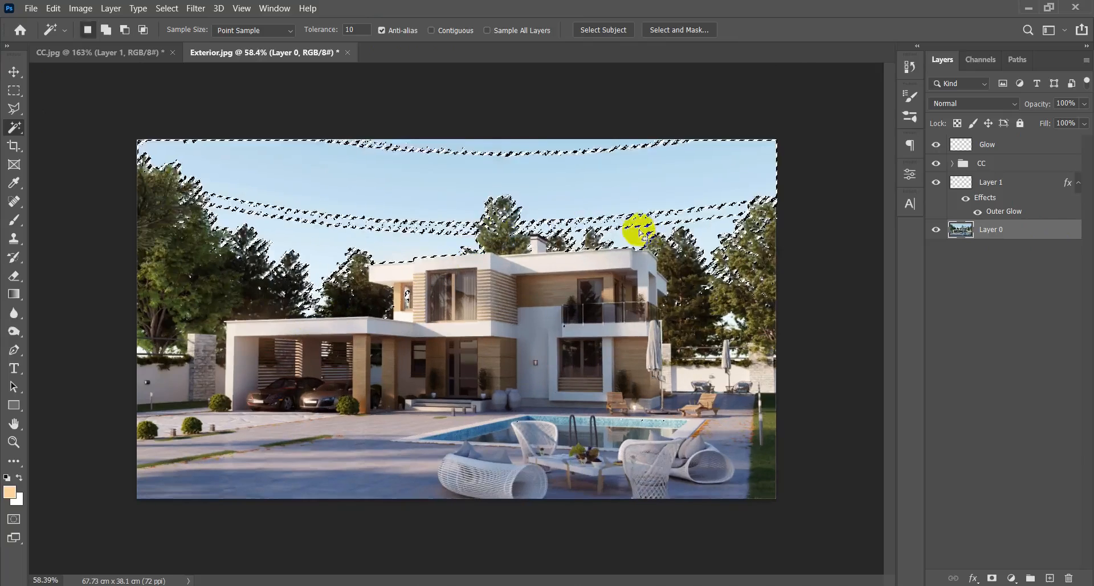
left_click(649, 220, "shift")
left_click(566, 145, "shift")
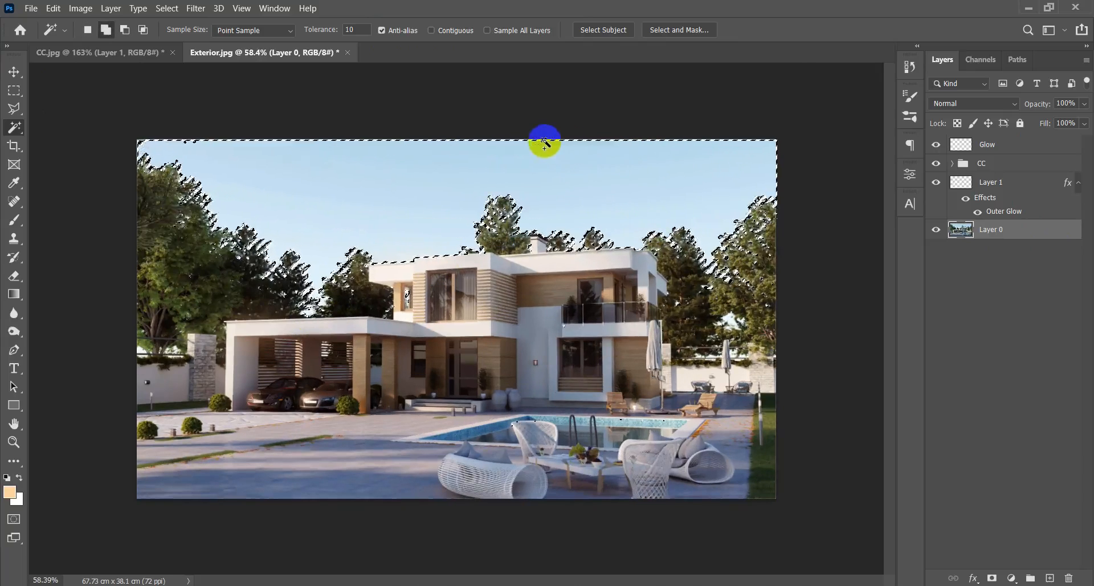
key("ctrl+j")
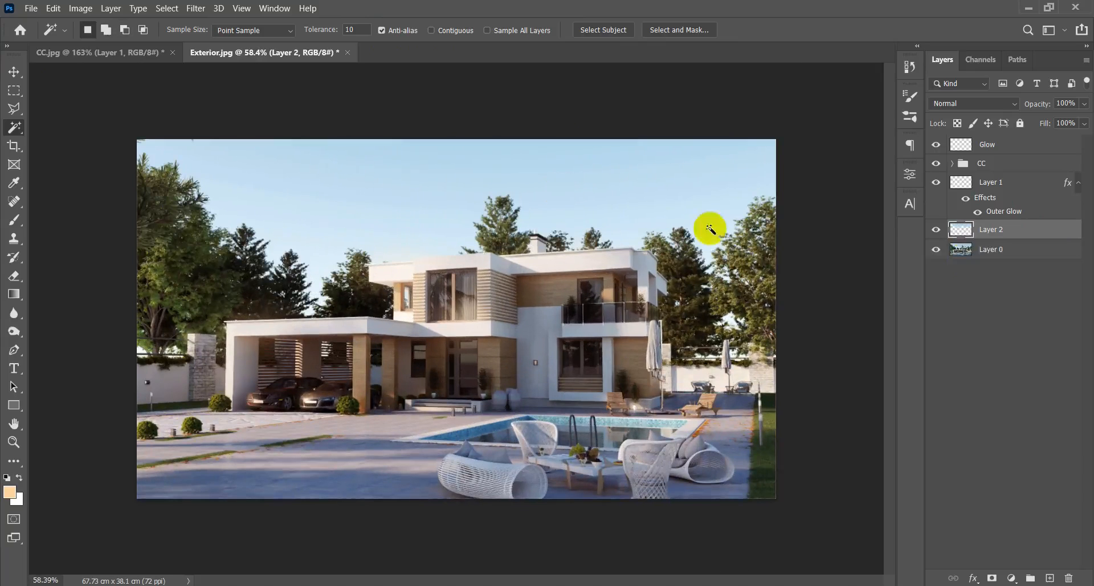
Add an Outer Glow effect with a size of 51 px to the copied sky on Layer 2.
left_click(1023, 187)
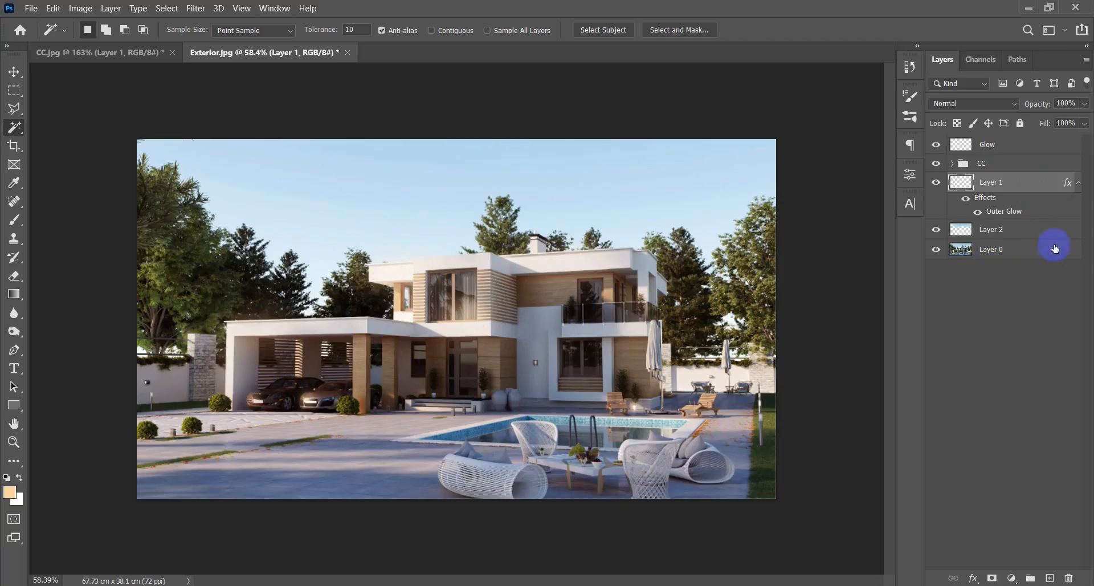
left_click(1074, 236)
double_click(1054, 234)
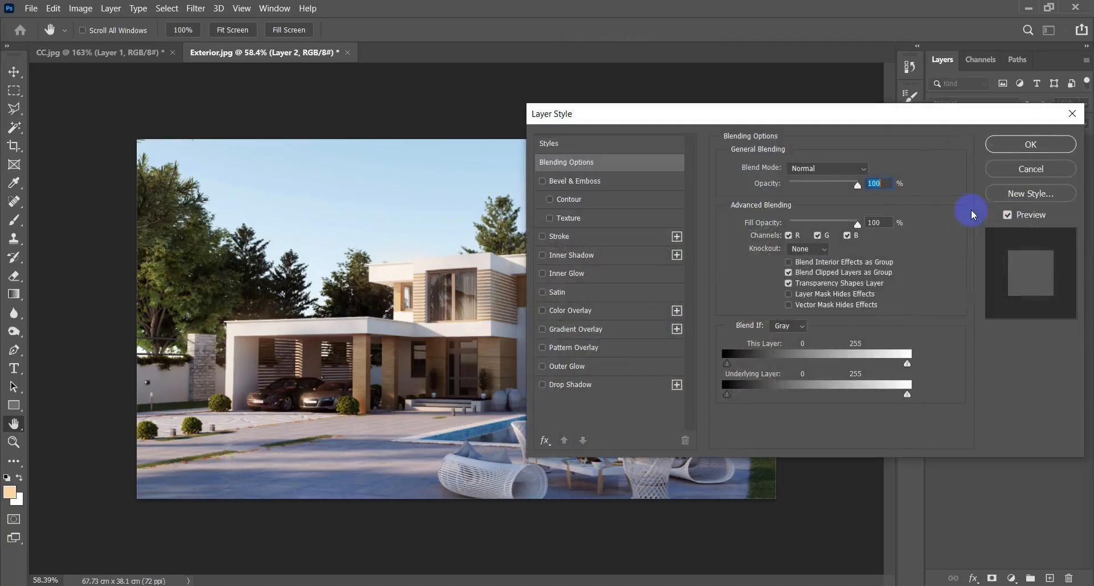
left_click(600, 367)
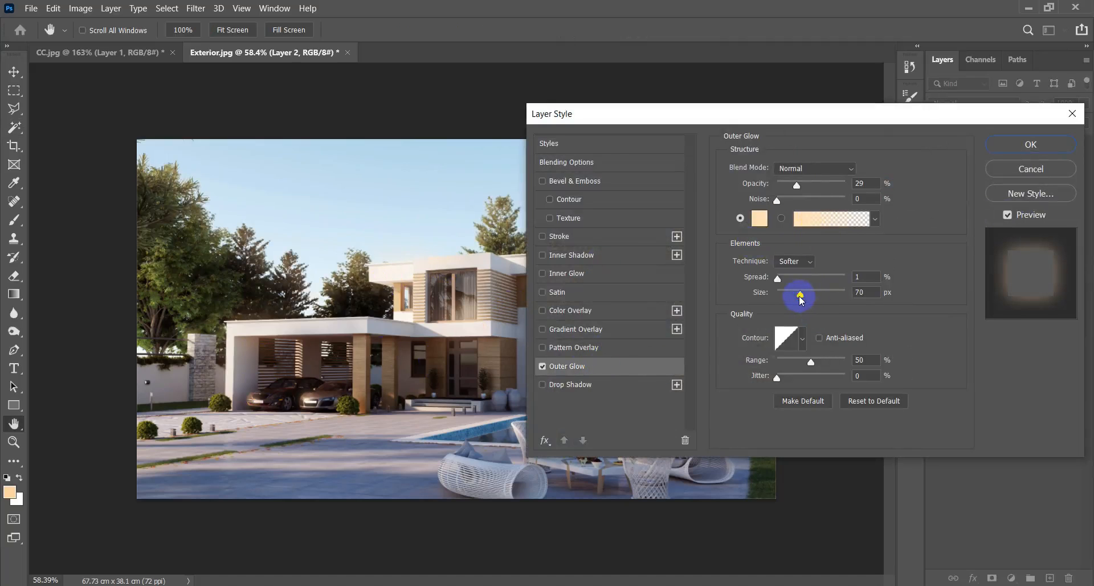
left_click_drag(796, 296, 795, 294)
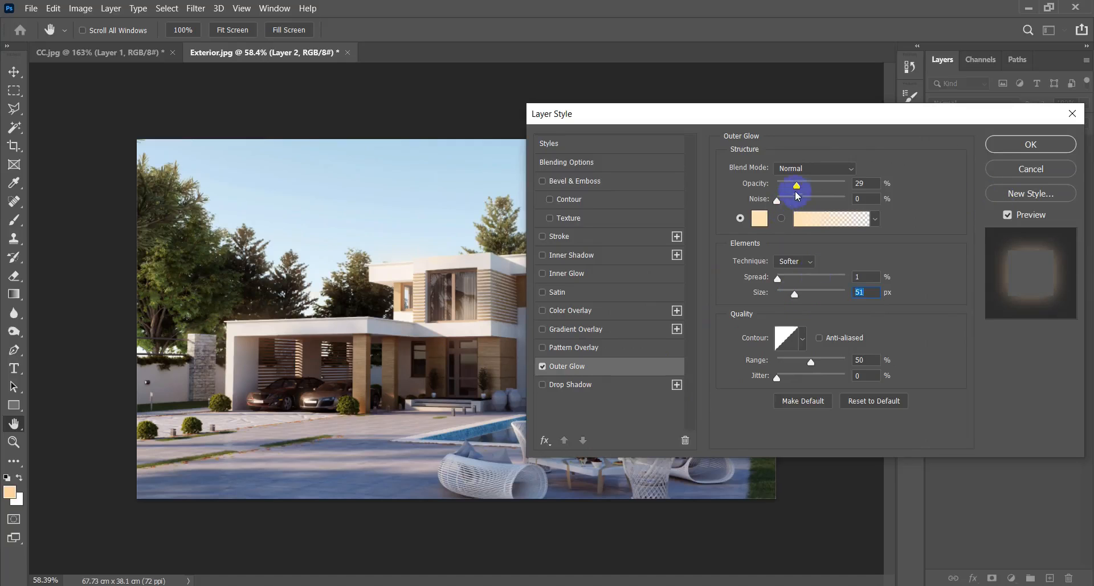
left_click(1051, 143)
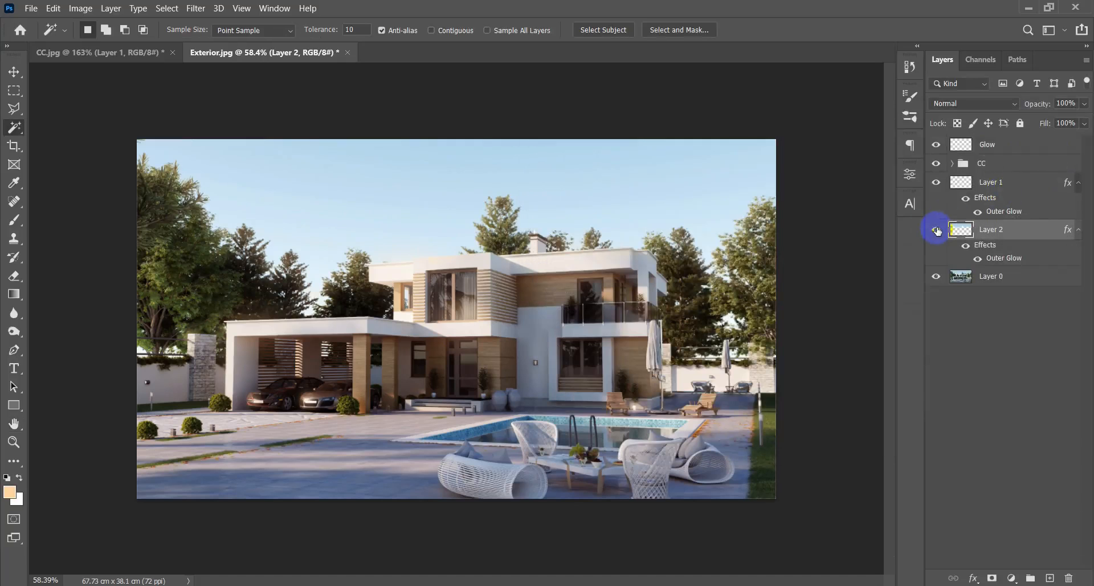
Compare the image with Layer 2 shown and hidden, checking the sky glow along the trees and the house edges.
left_click(937, 230)
left_click(936, 229)
left_click(936, 230)
left_click(936, 229)
key("v")
scroll(404, 289, "down", 2)
scroll(404, 289, "up", 2)
scroll(403, 290, "up", 2)
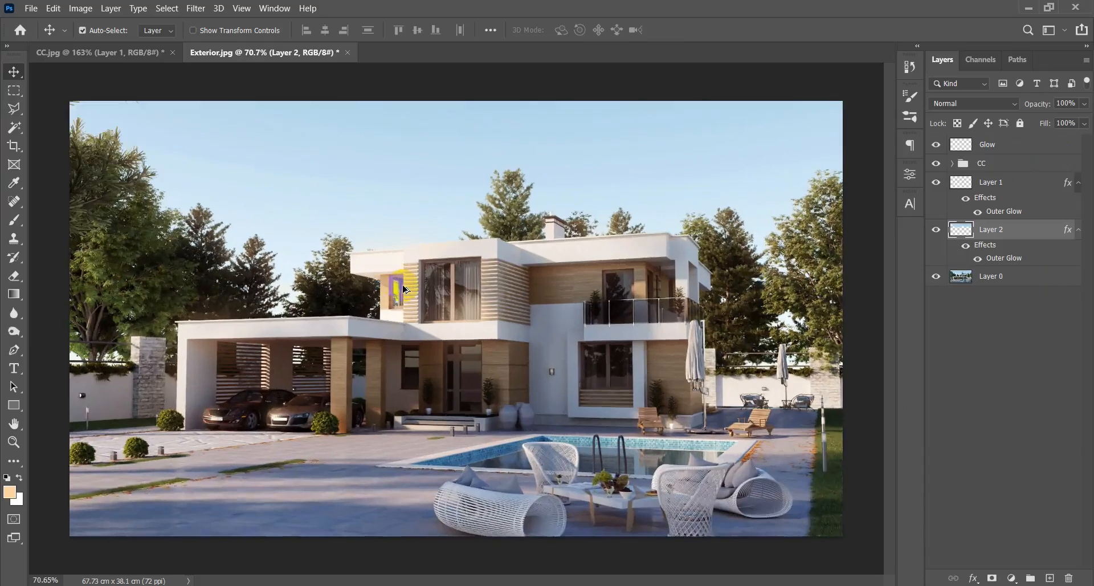
scroll(404, 290, "down", 1)
scroll(403, 289, "up", 1)
Create a new layer above the Glow layer and name it Sunray.
left_click(1001, 150)
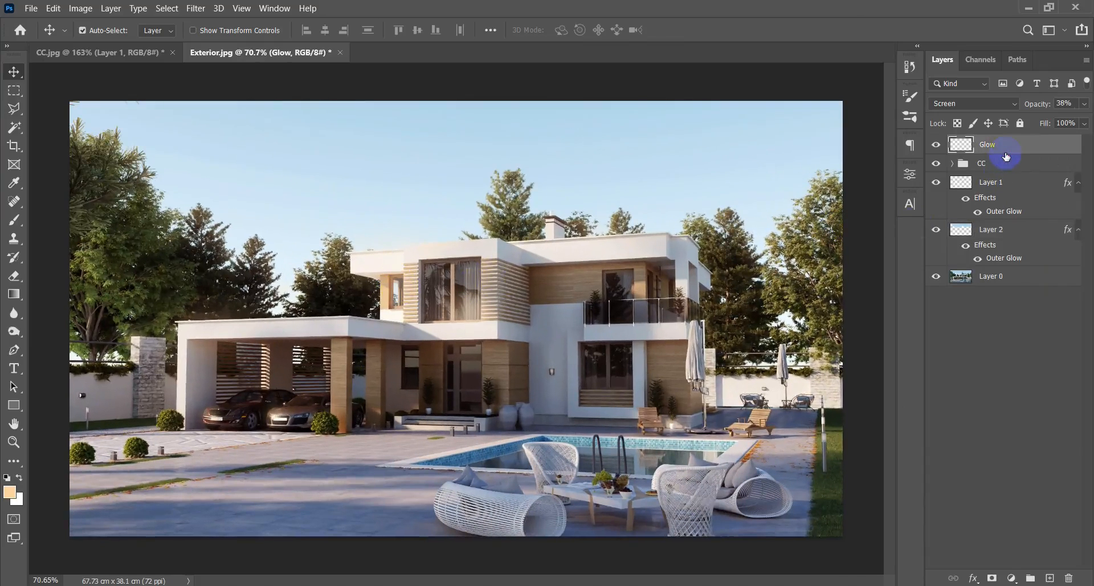
left_click(1048, 579)
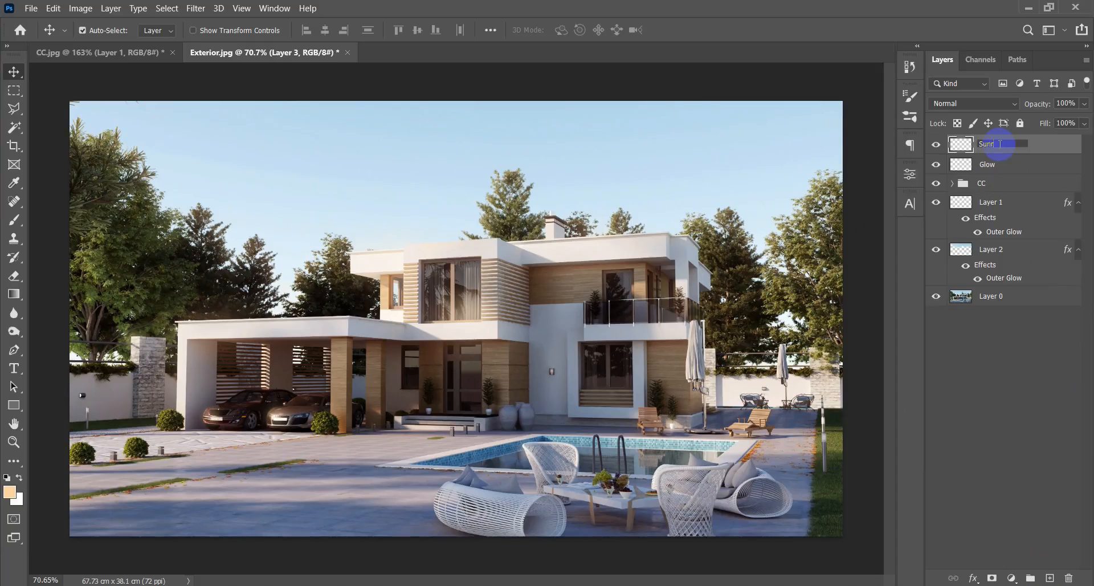
scroll(408, 268, "down", 3)
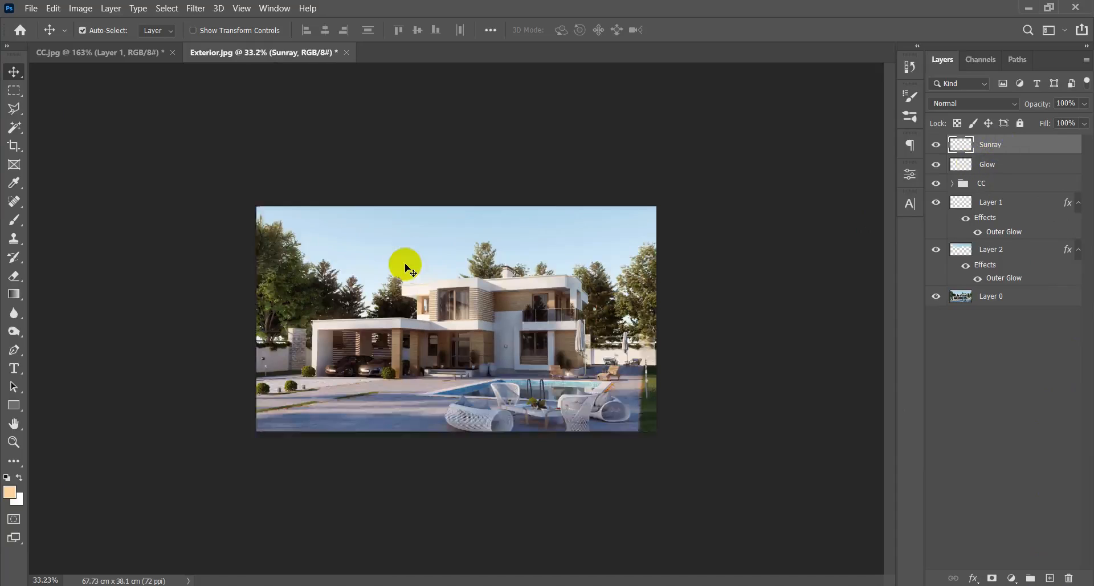
scroll(407, 268, "up", 3)
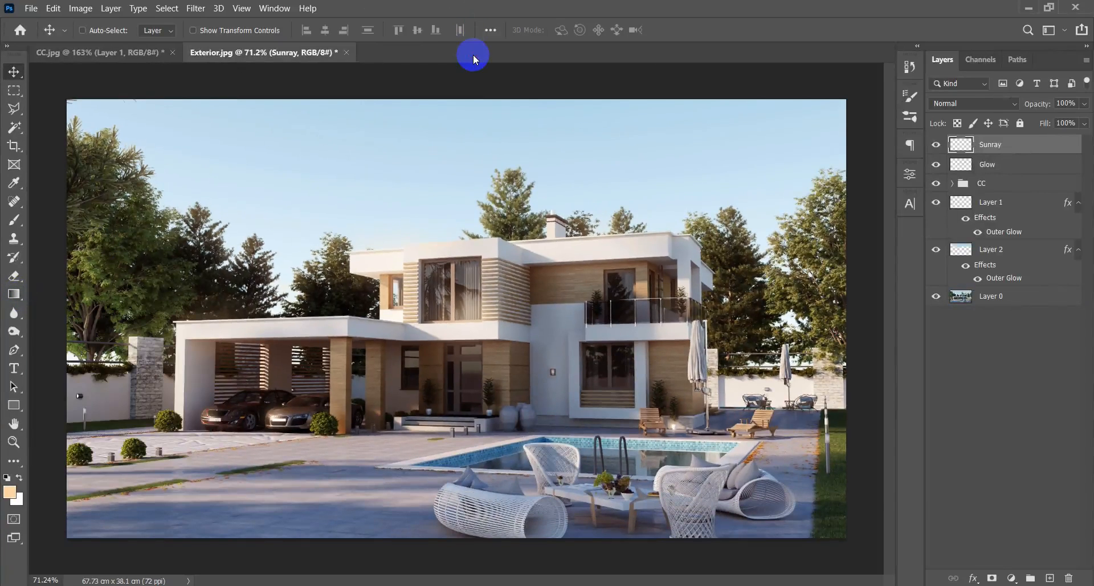
Create a new blank 20 × 20 cm document at 55 pixels per centimetre and unlock its white background layer.
key("ctrl+n")
left_click(824, 472)
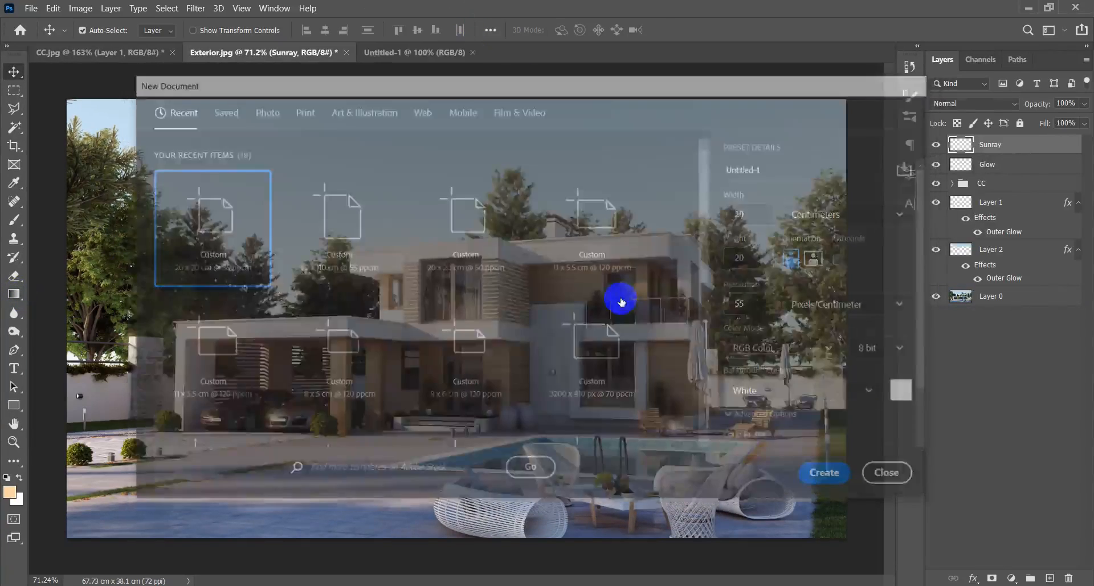
left_click(1068, 150)
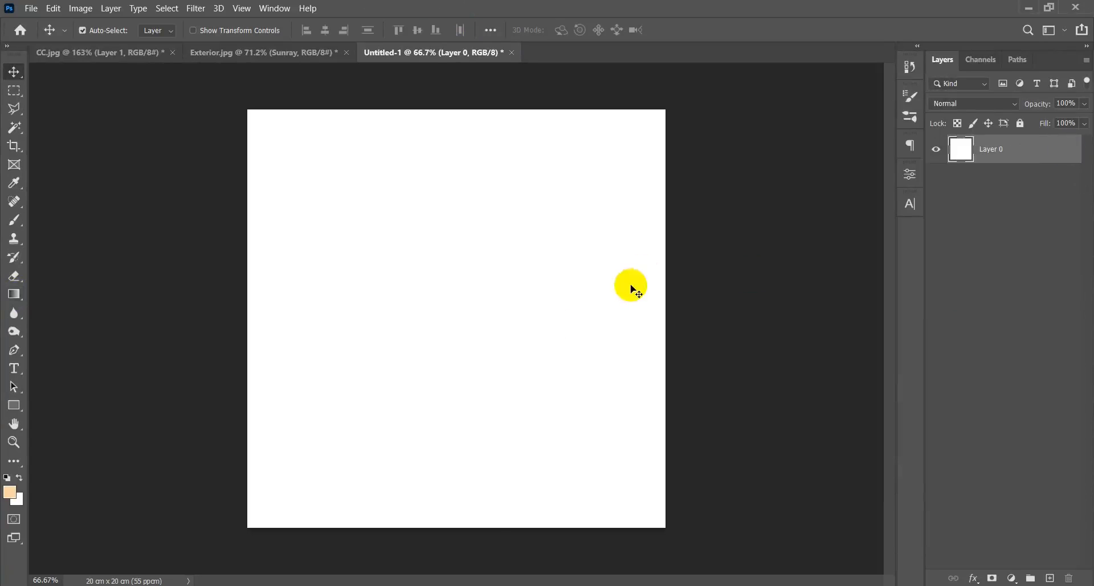
Activate the Gradient tool and set the foreground color to black (000000).
left_click(4, 295)
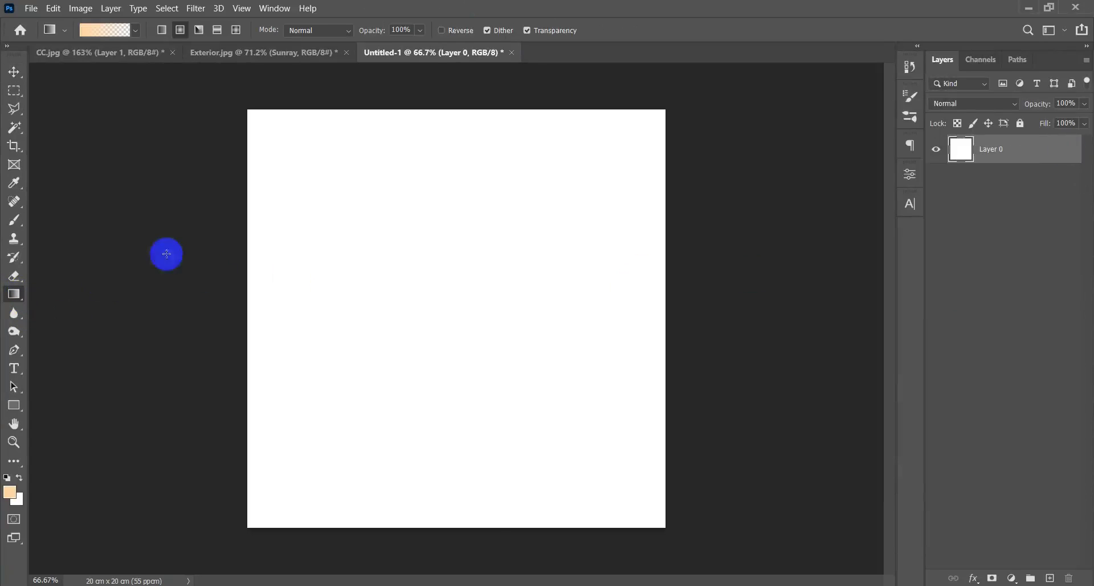
scroll(416, 217, "down", 3)
scroll(429, 231, "up", 3)
scroll(443, 239, "up", 1)
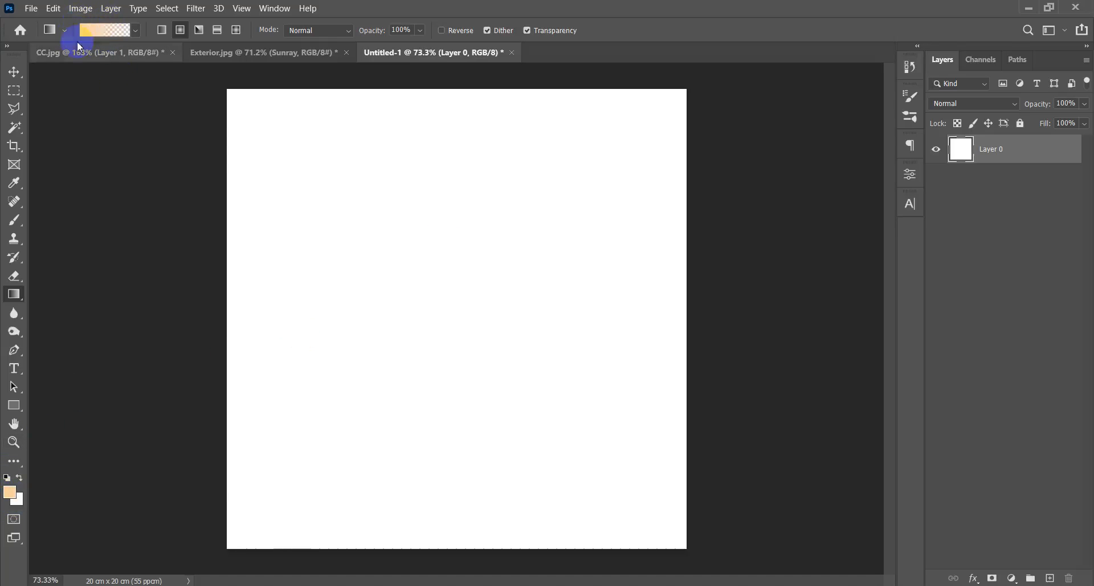
left_click(15, 494)
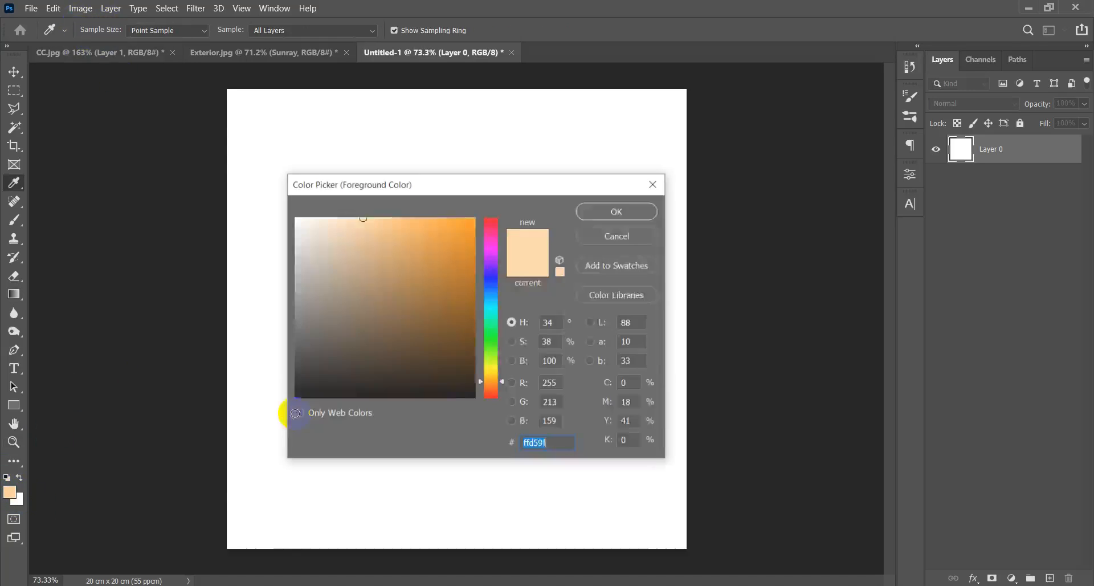
left_click_drag(429, 313, 224, 451)
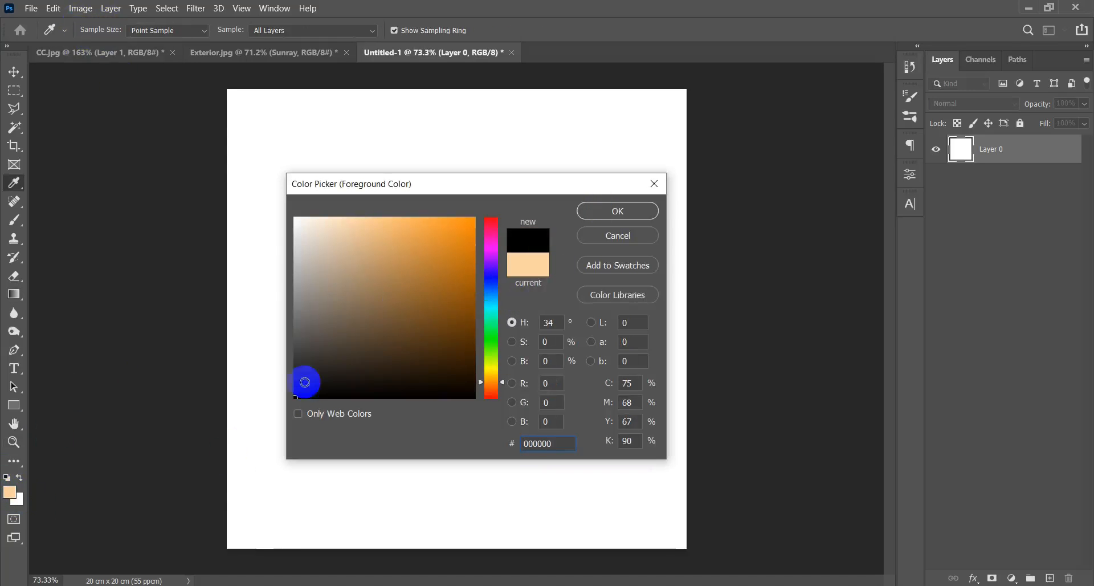
left_click(643, 208)
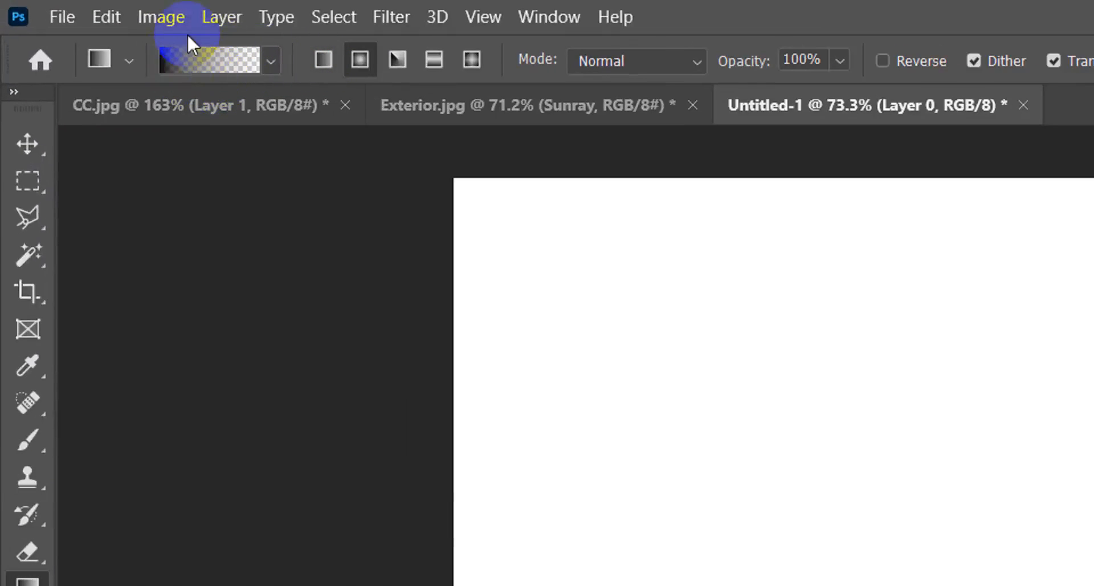
Try out the Linear gradient style with black-to-transparent fills in different directions across the blank canvas, undoing each fill.
left_click(327, 68)
left_click(354, 65)
left_click(397, 68)
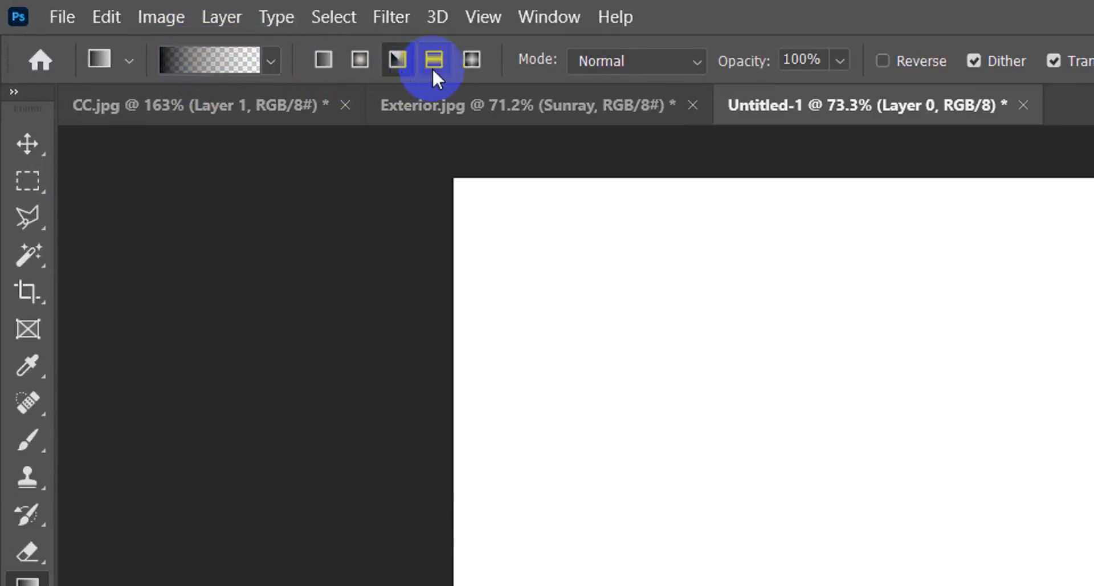
left_click(323, 57)
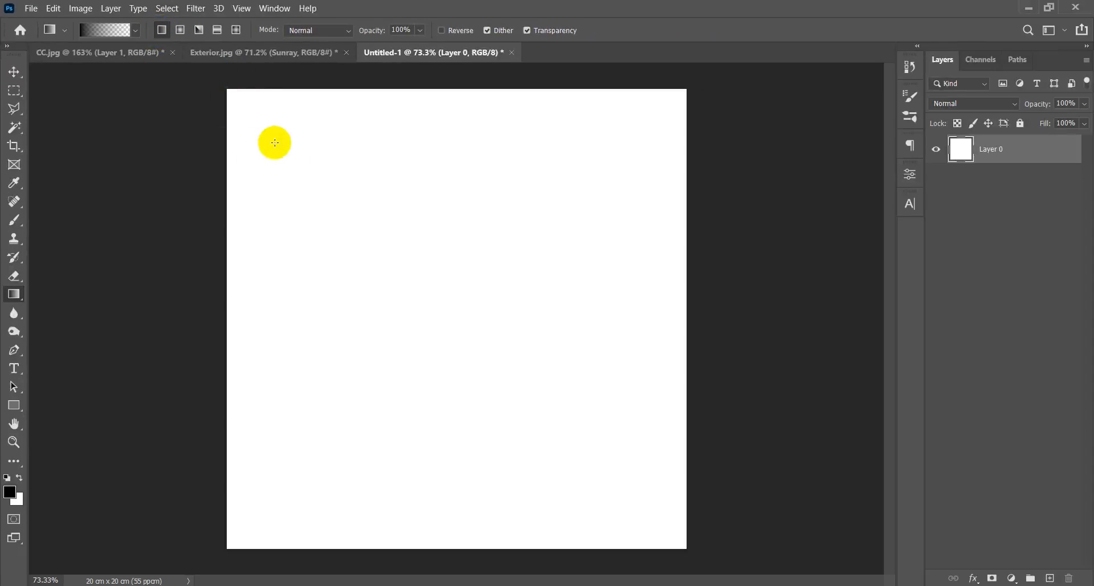
left_click_drag(274, 142, 520, 244)
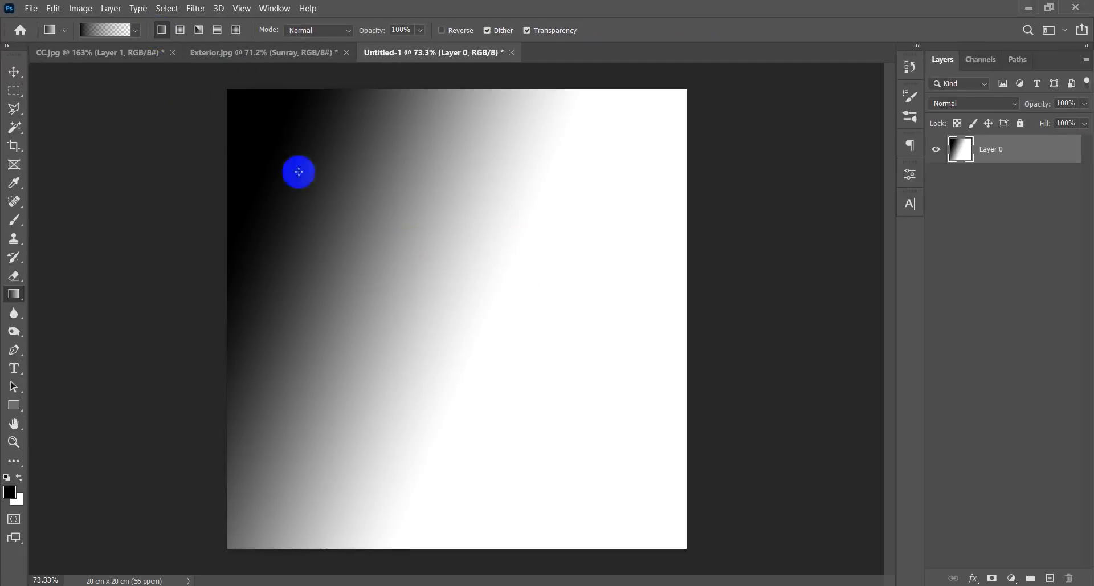
key("ctrl+z")
left_click_drag(637, 227, 176, 401)
key("ctrl+z")
key("ctrl+z")
left_click_drag(466, 458, 383, 100)
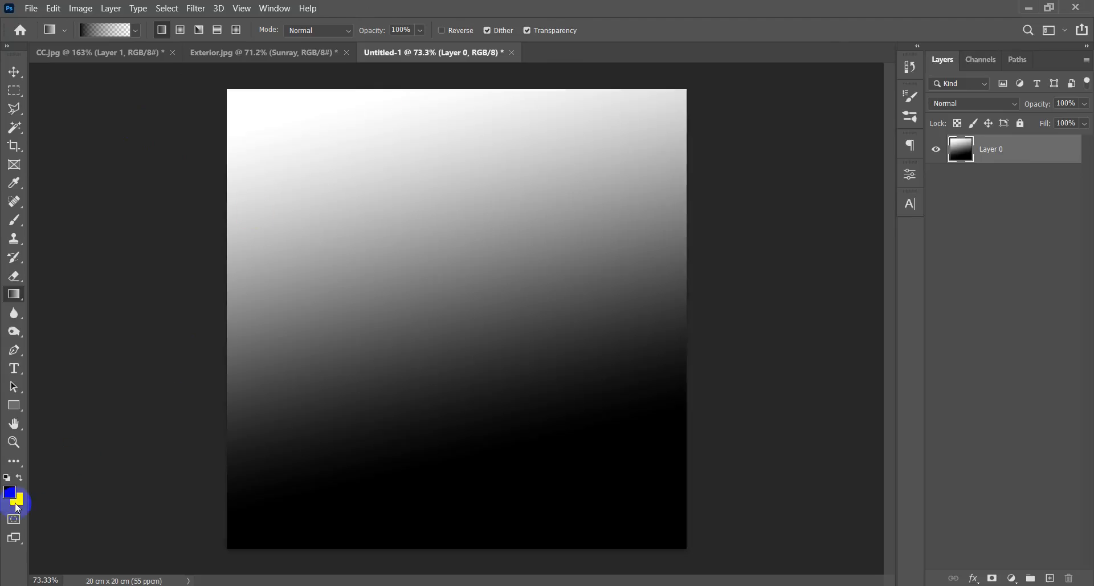
key("ctrl+z")
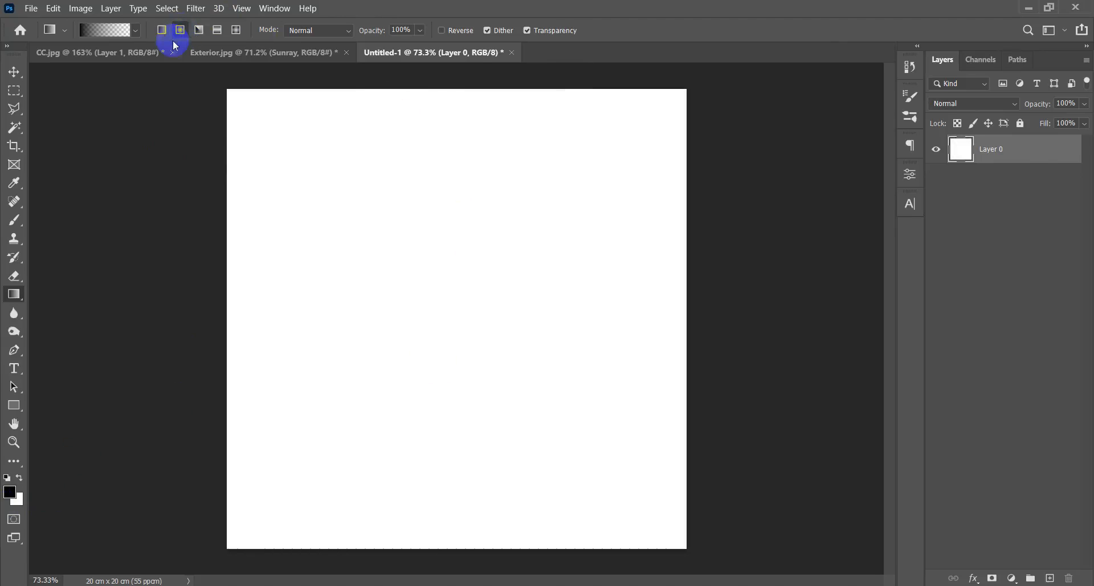
Try out the Radial gradient style with black-to-transparent fills of different sizes on the blank canvas, undoing each fill.
left_click_drag(436, 232, 432, 358)
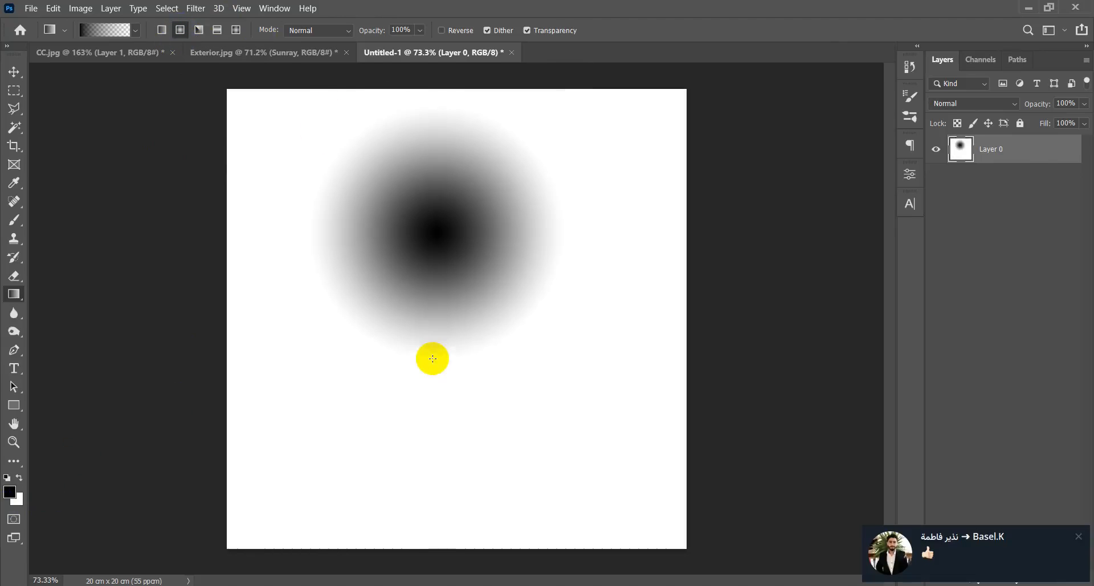
key("ctrl+z")
left_click(1078, 536)
left_click_drag(360, 259, 200, 434)
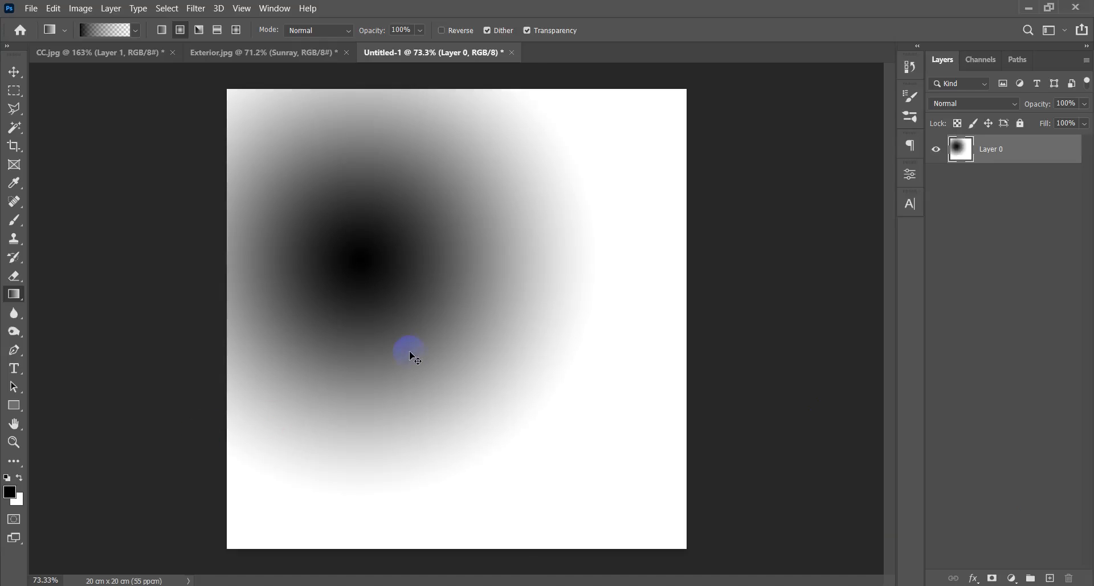
key("ctrl+z")
left_click_drag(463, 295, 538, 207)
key("ctrl+z")
Try out the Angle gradient style with a black-to-transparent fill on the blank canvas, undoing the fill.
left_click(199, 30)
left_click_drag(489, 244, 619, 96)
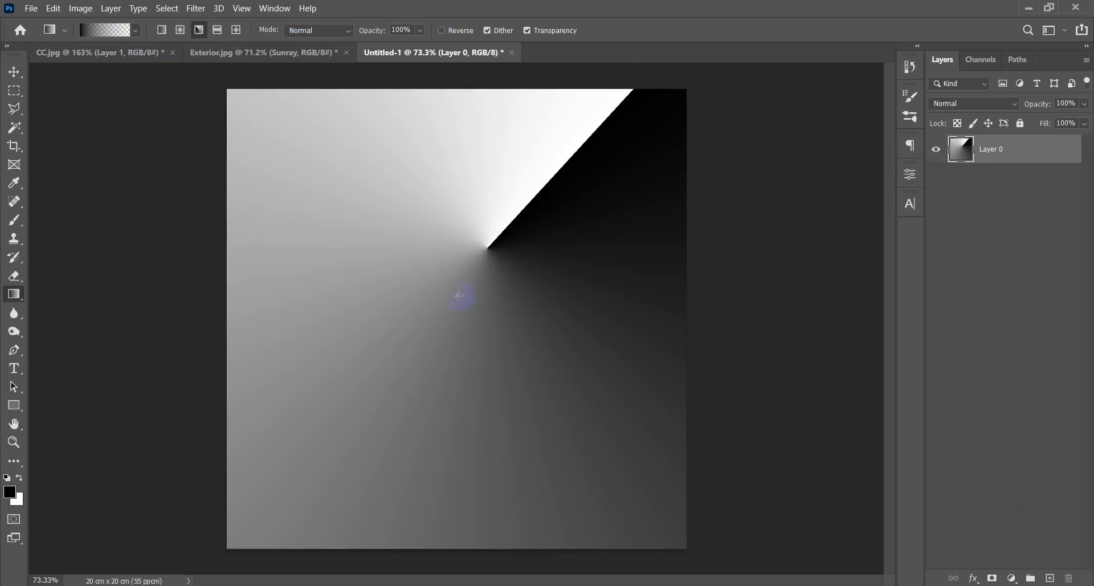
key("ctrl+z")
Try out the Reflected gradient style with black-to-transparent fills in two directions on the blank canvas, undoing each fill.
left_click(218, 30)
left_click_drag(464, 281, 690, 281)
key("ctrl+z")
left_click_drag(463, 268, 723, 159)
key("ctrl+z")
Try out the Diamond gradient style with a black-to-transparent fill on the blank canvas, undoing the fill.
left_click(236, 30)
key("ctrl+z")
left_click_drag(487, 213, 485, 466)
key("ctrl+z")
Set the background color to bright red and test a Linear black-to-transparent fill on the canvas, undoing the fill.
left_click(19, 499)
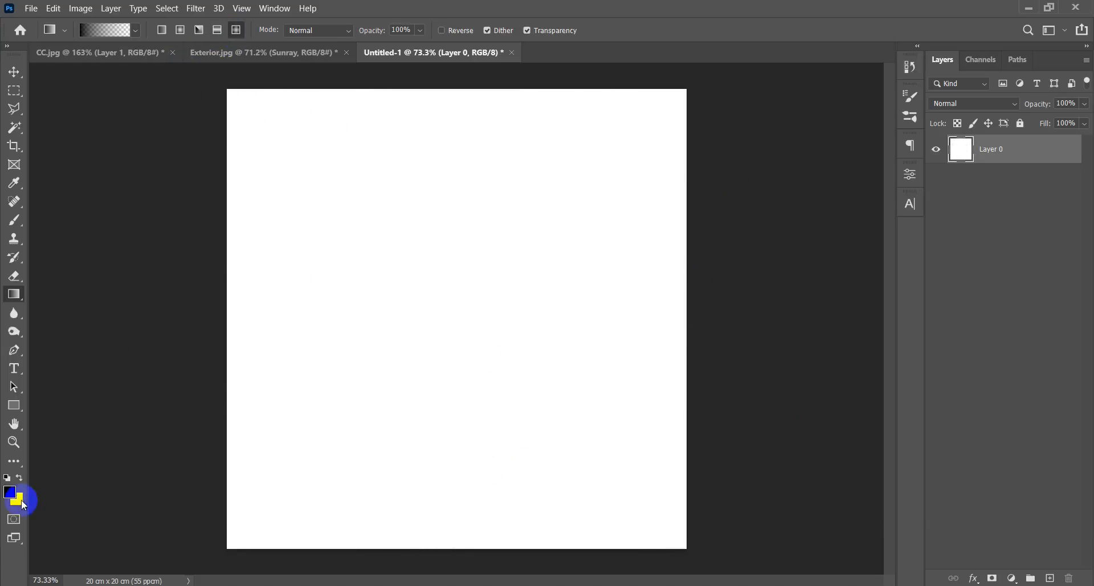
left_click_drag(449, 316, 475, 218)
left_click(615, 211)
left_click_drag(396, 171, 545, 483)
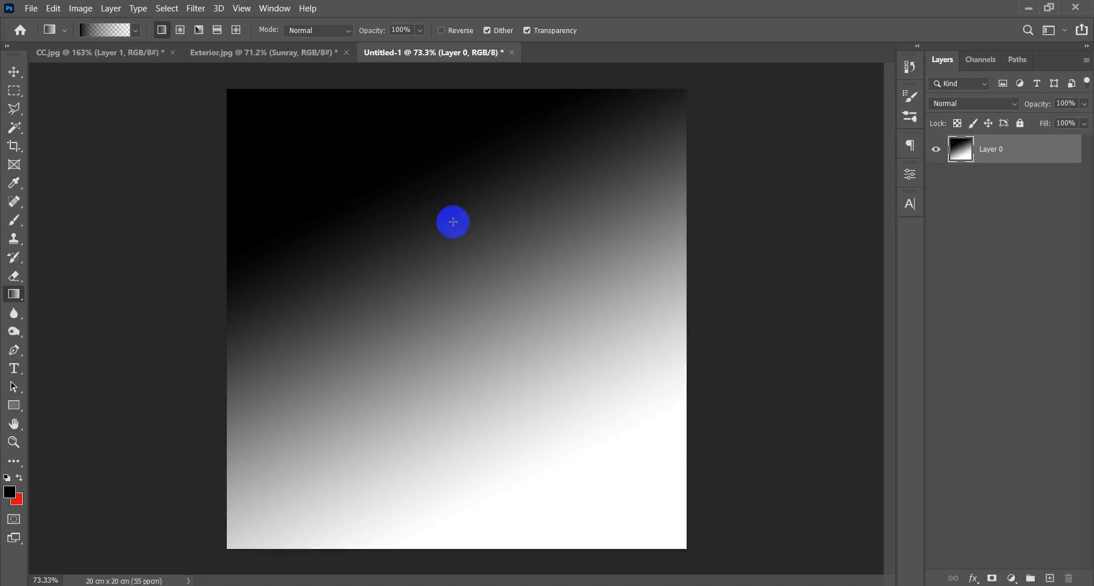
key("ctrl+z")
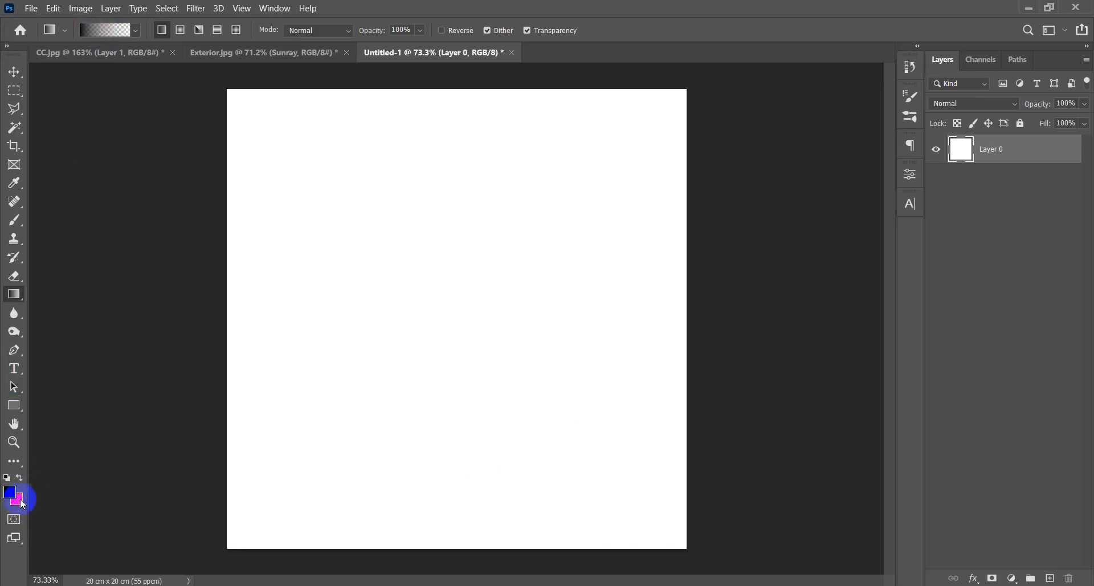
Compare the three Basics gradient presets in the Gradient Editor and apply Foreground to Background.
left_click(98, 32)
left_click_drag(751, 80, 744, 105)
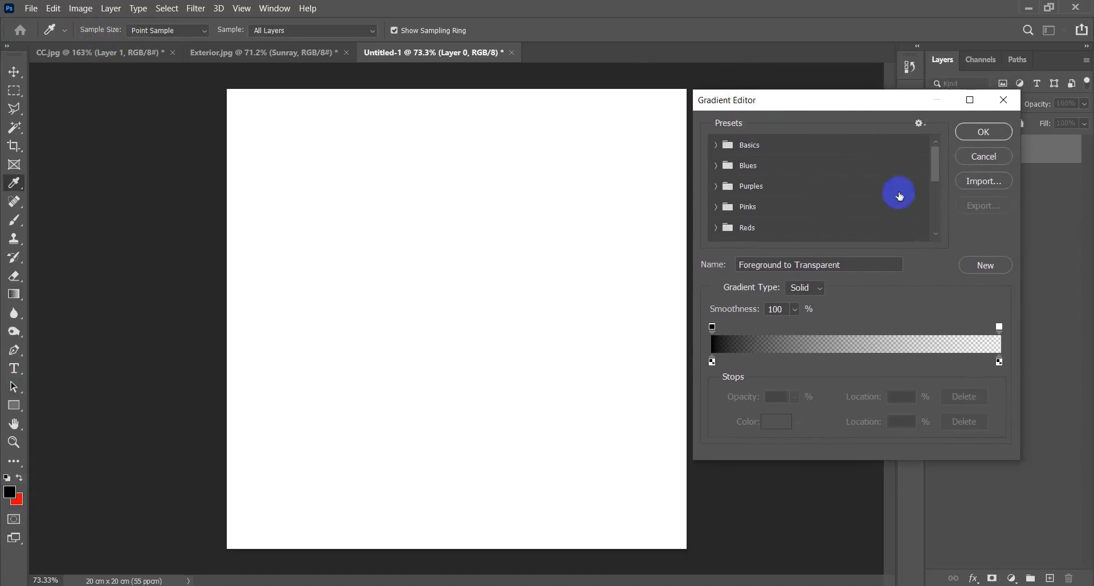
left_click(788, 153)
left_click(718, 151)
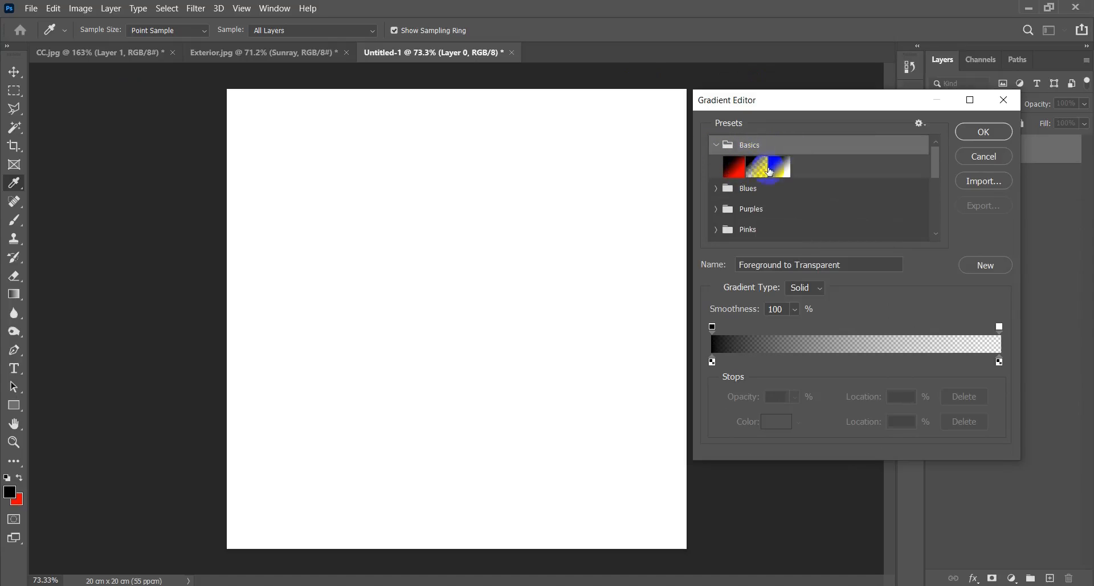
left_click(736, 172)
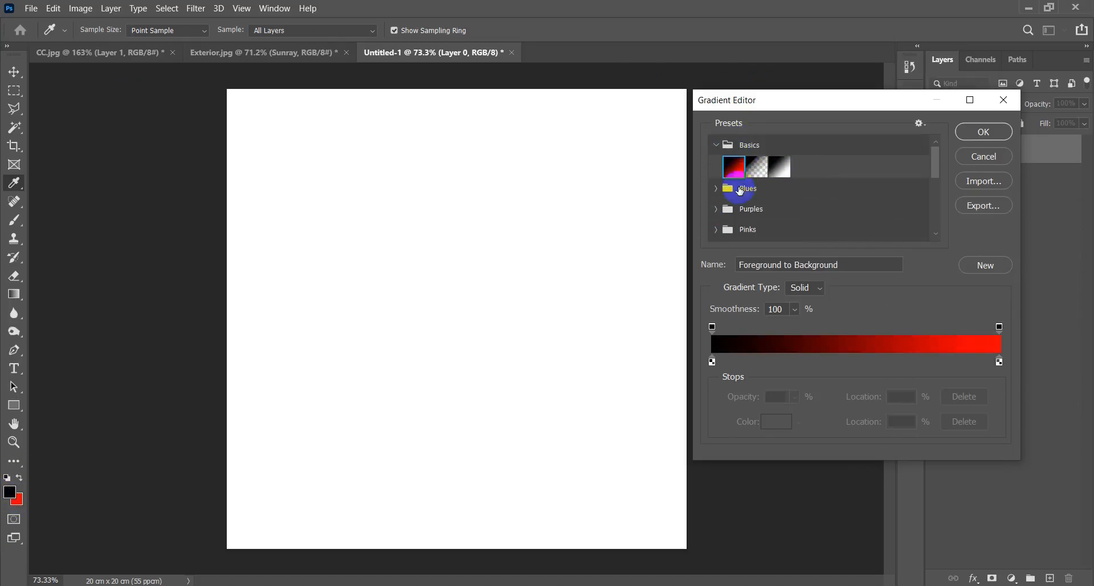
left_click(756, 168)
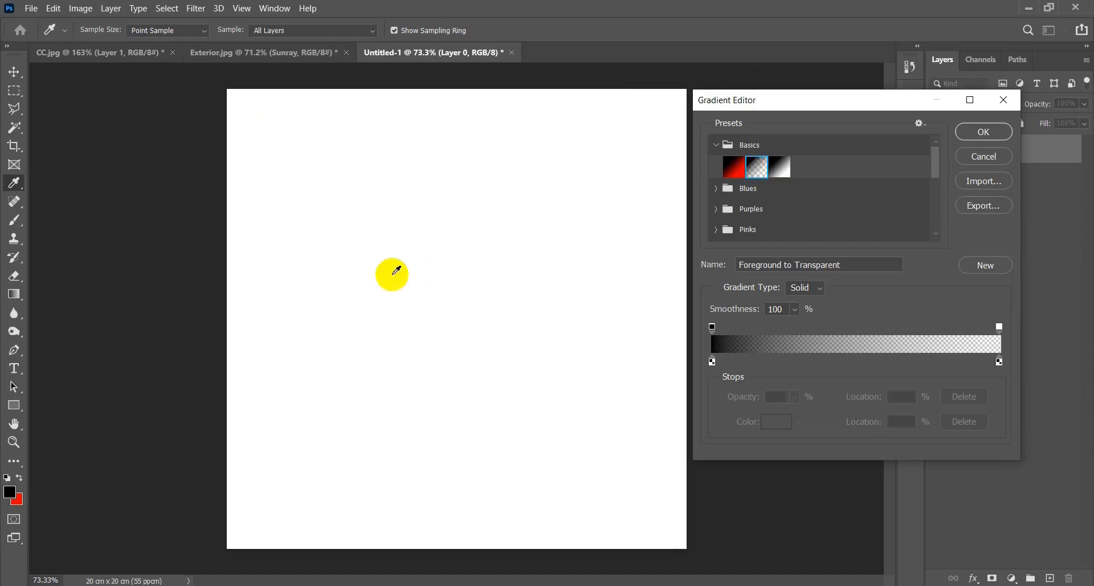
left_click(786, 179)
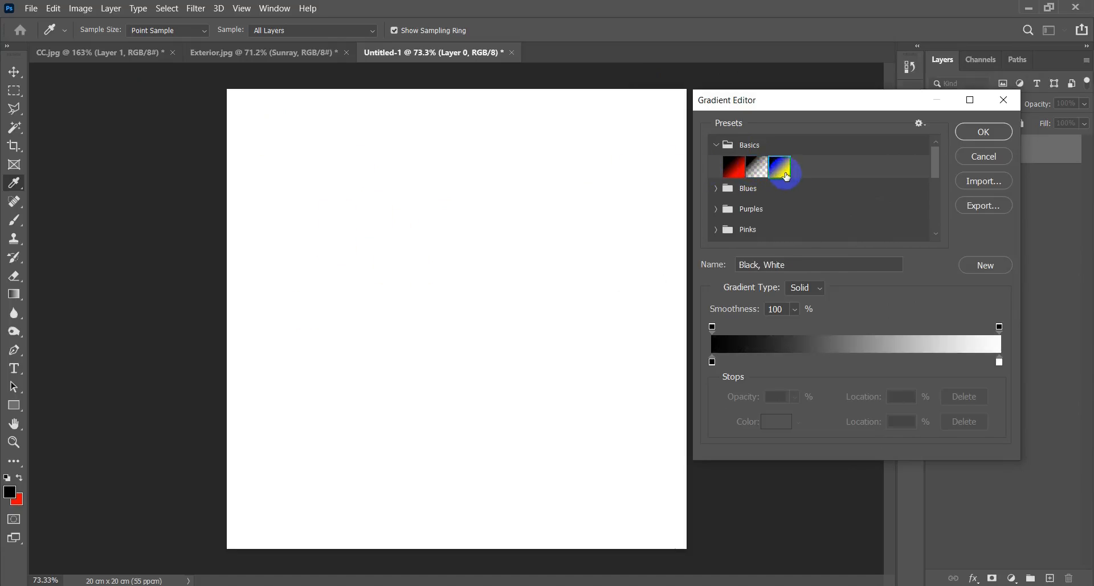
left_click(734, 166)
left_click(990, 133)
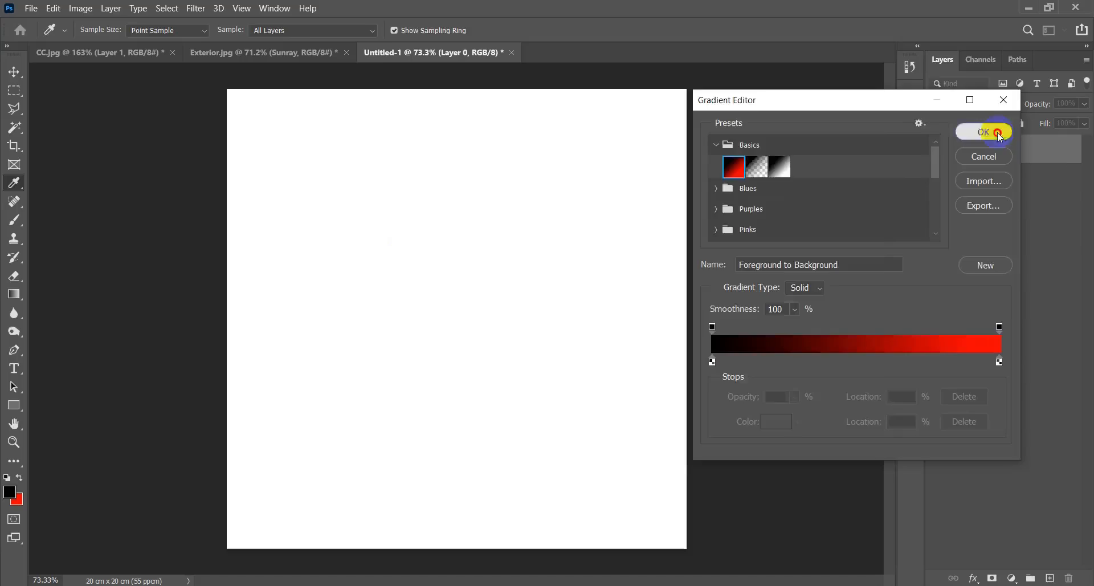
Try out Linear black-to-red fills in opposite diagonal directions on the blank canvas, undoing each fill.
left_click_drag(342, 186, 540, 431)
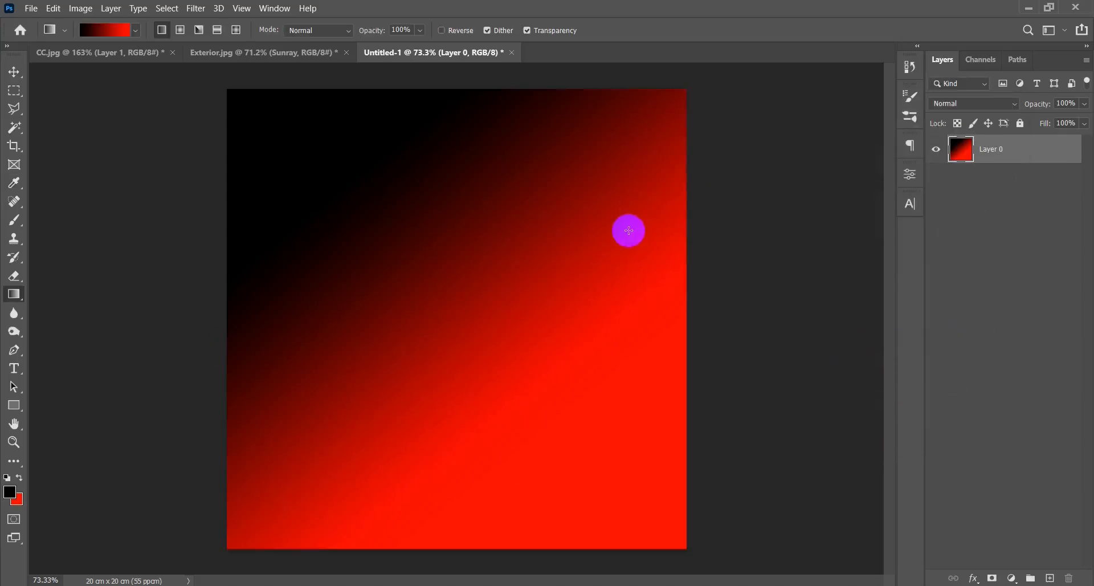
key("ctrl+z")
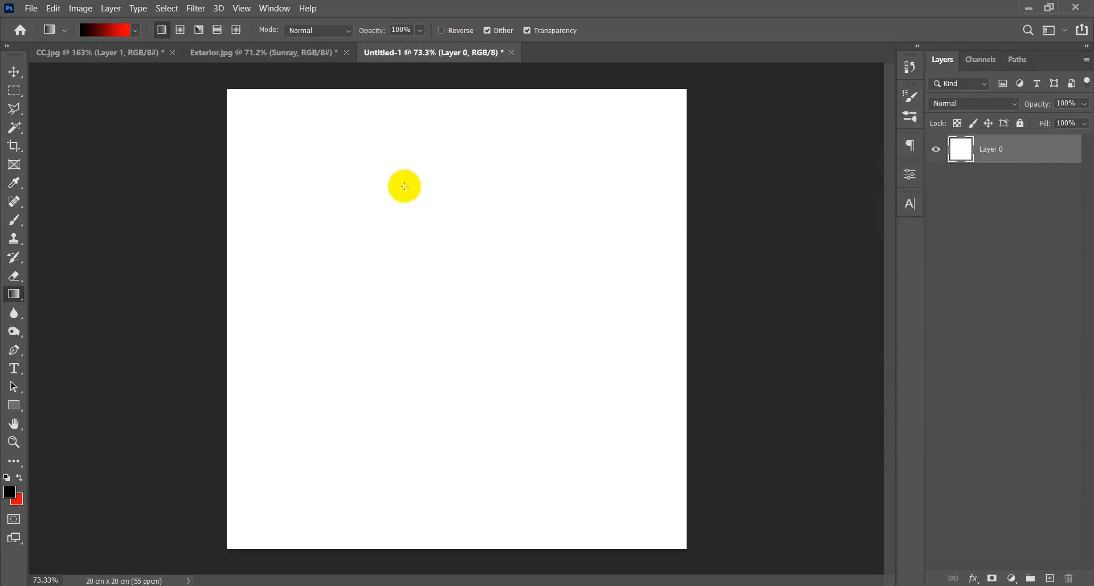
left_click_drag(565, 416, 377, 191)
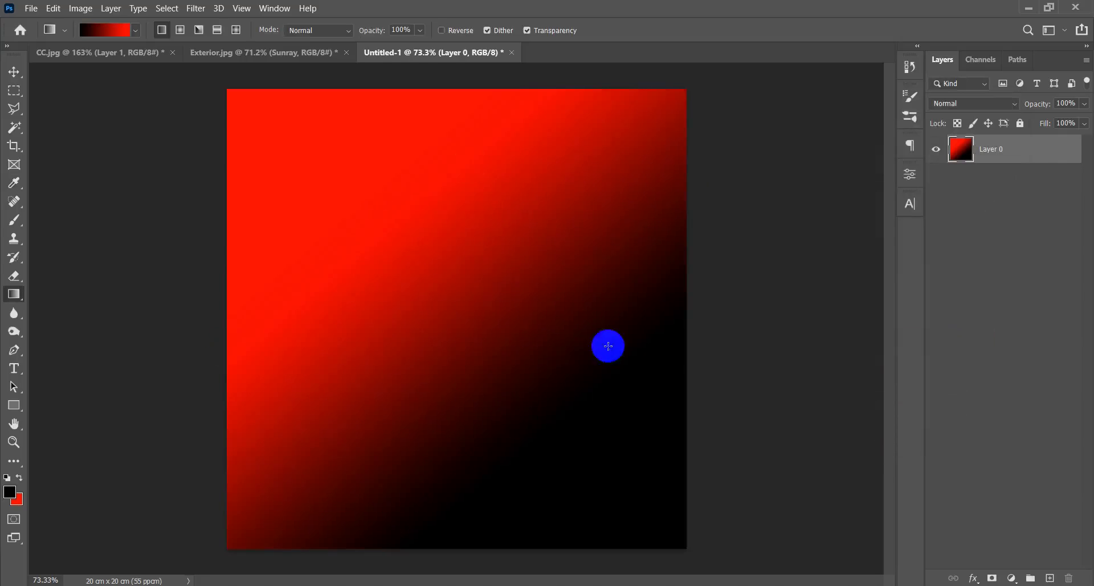
key("ctrl+z")
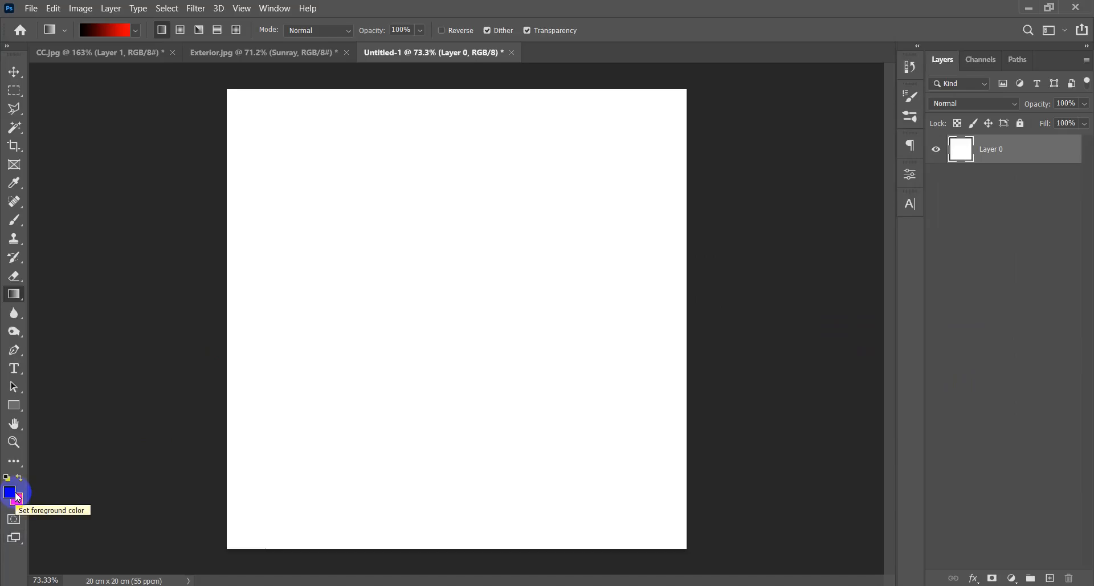
Swap the foreground and background colors and try a Linear red-to-black fill on the canvas, undoing the fill.
key("x")
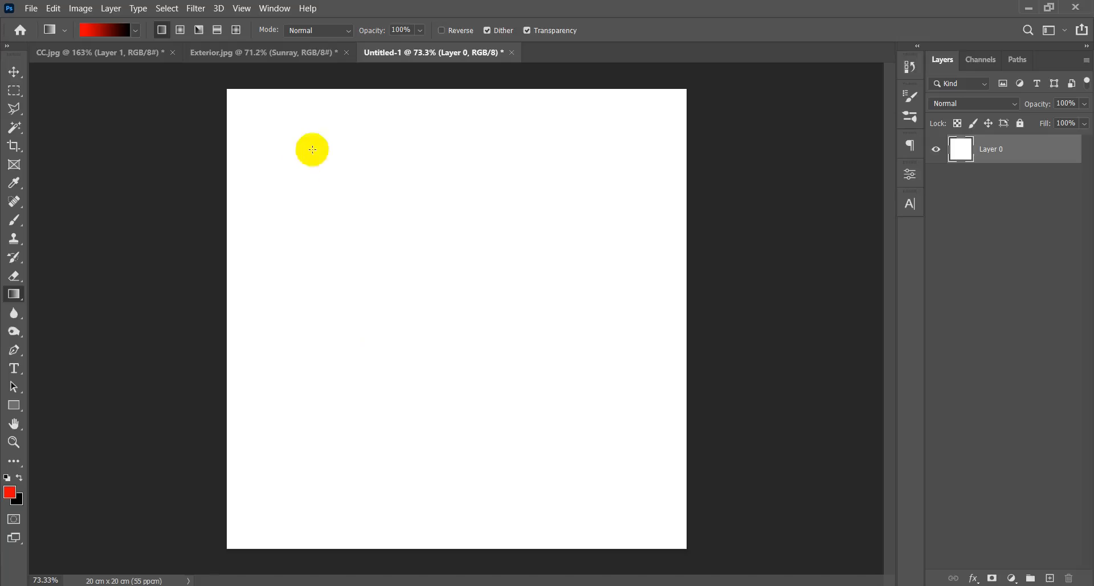
left_click_drag(330, 207, 373, 220)
key("ctrl+z")
key("ctrl+z")
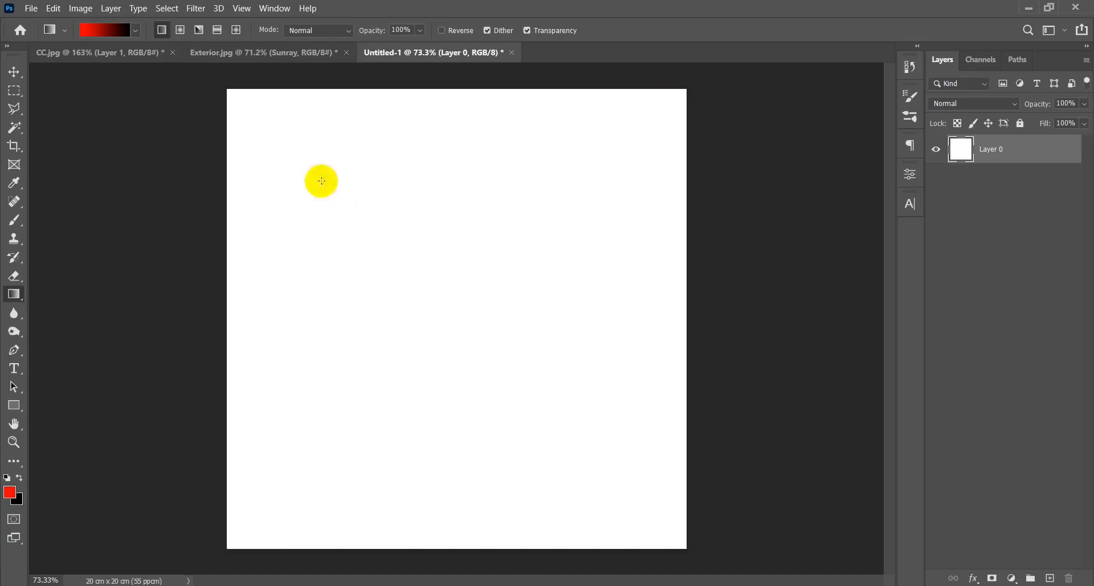
Switch to the Radial gradient style and try red-to-black and color-swapped black-to-red fills, undoing each fill.
left_click(180, 29)
left_click_drag(447, 331, 740, 169)
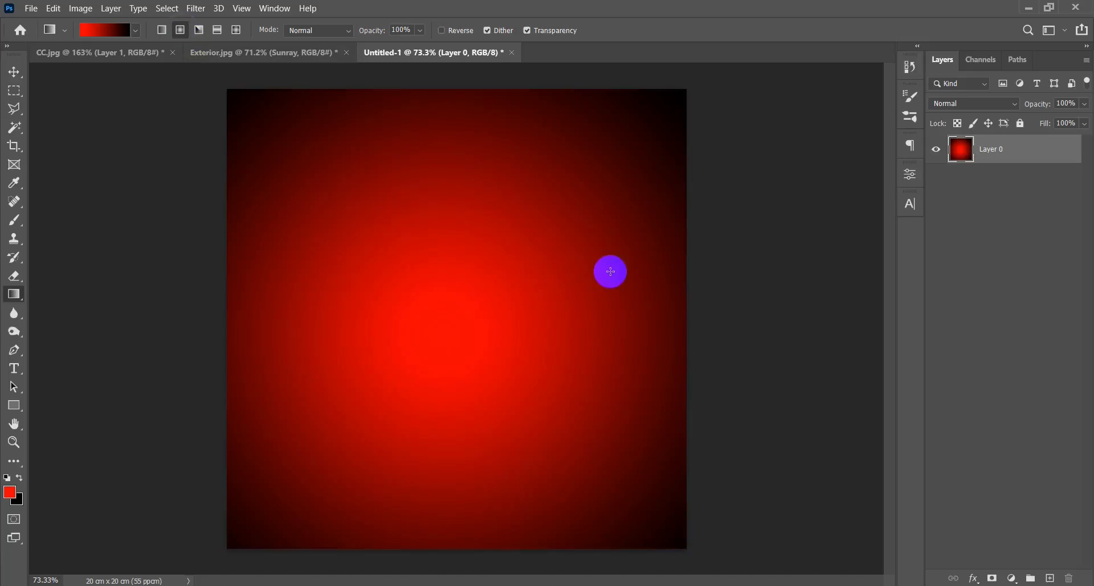
key("ctrl+z")
key("x")
left_click_drag(481, 217, 322, 423)
key("ctrl+z")
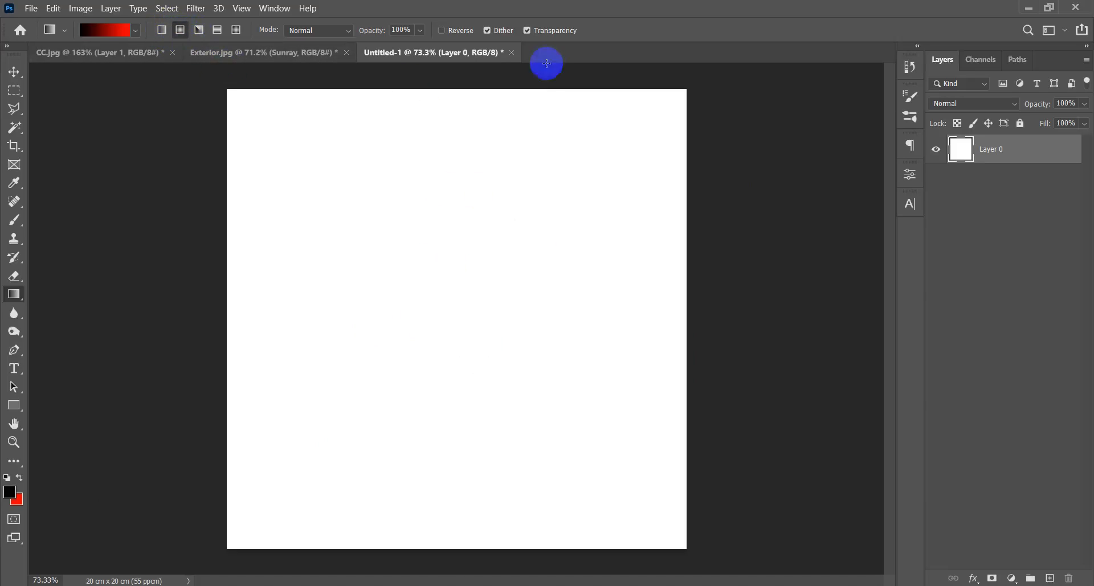
Close the gradient test document without saving it and reset the foreground and background colors to black and white.
left_click(511, 53)
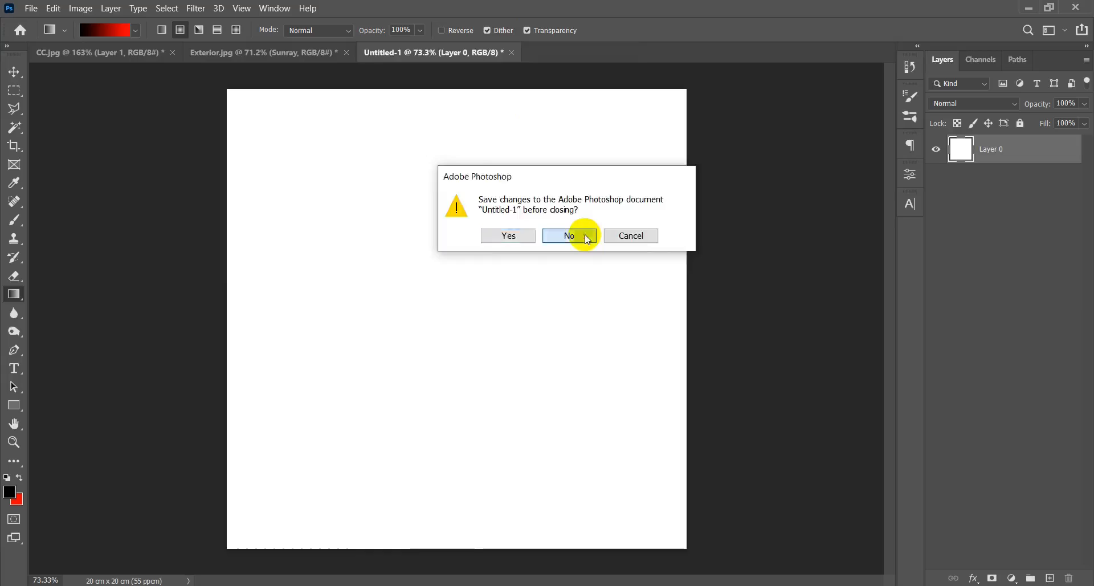
left_click(581, 234)
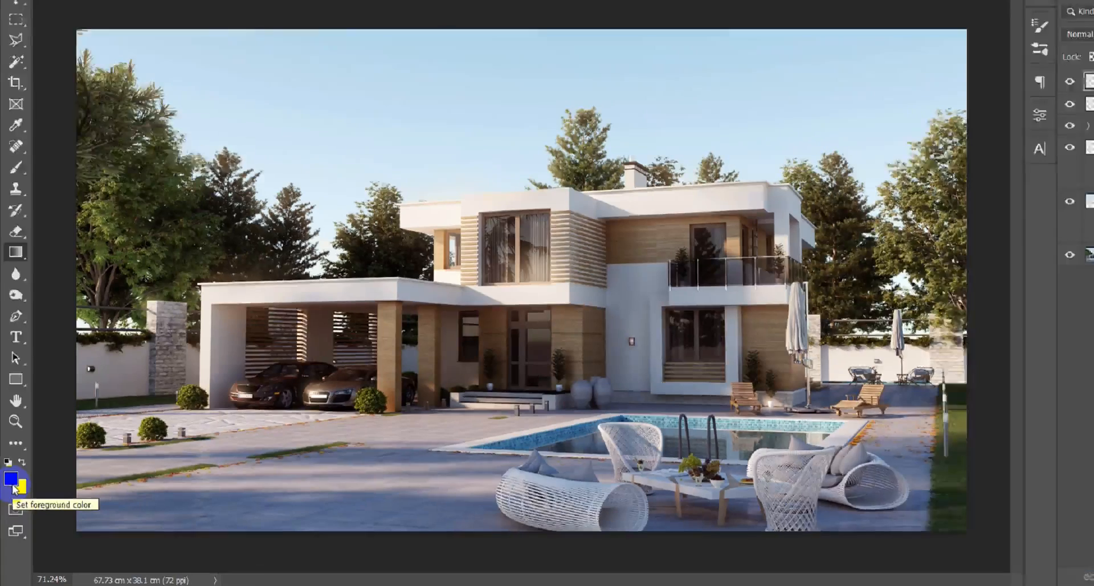
key("d")
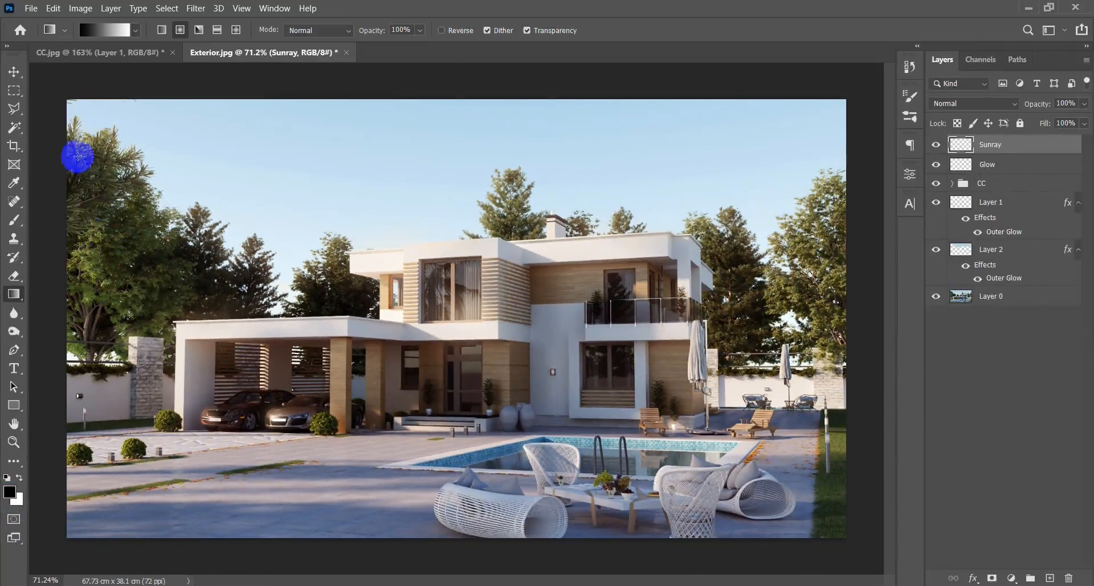
Try a Radial black-to-white fill on the Sunray layer, undo it, and choose the Foreground to Transparent gradient preset.
left_click_drag(76, 122, 302, 324)
key("ctrl+z")
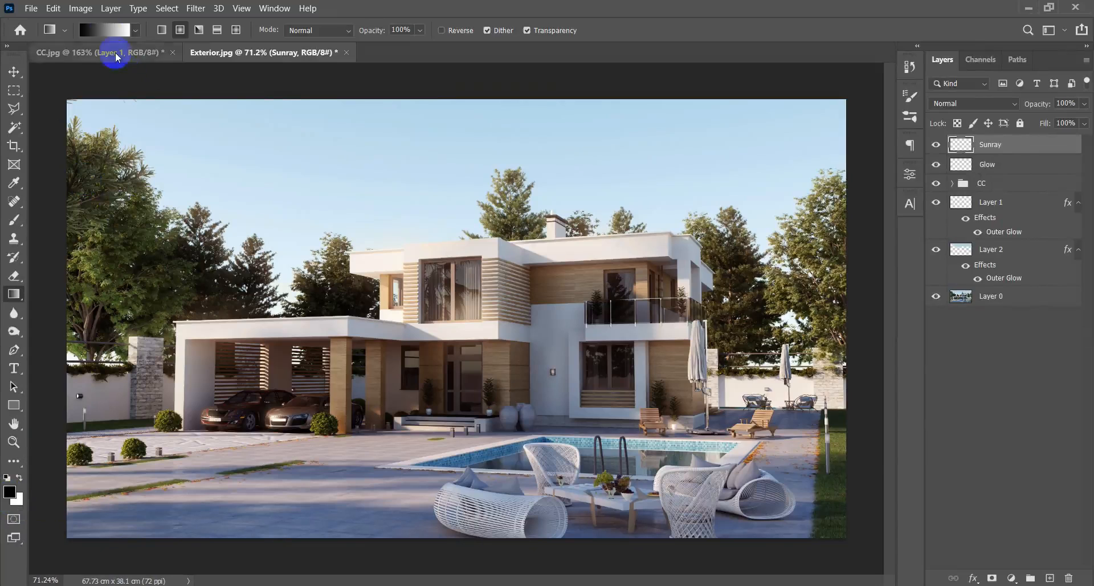
left_click(114, 33)
left_click(716, 145)
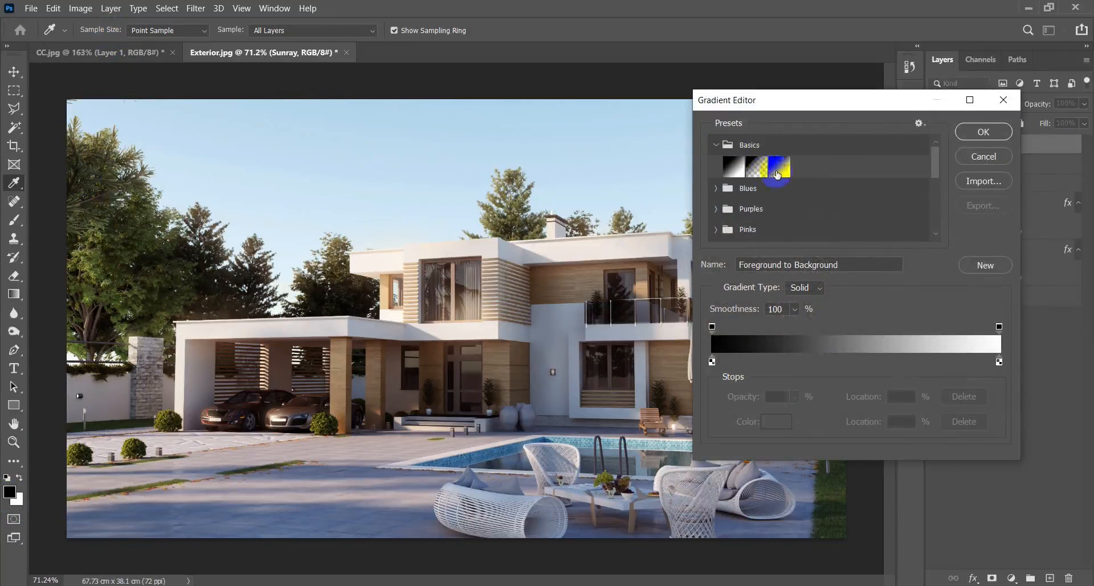
left_click(757, 167)
left_click(978, 131)
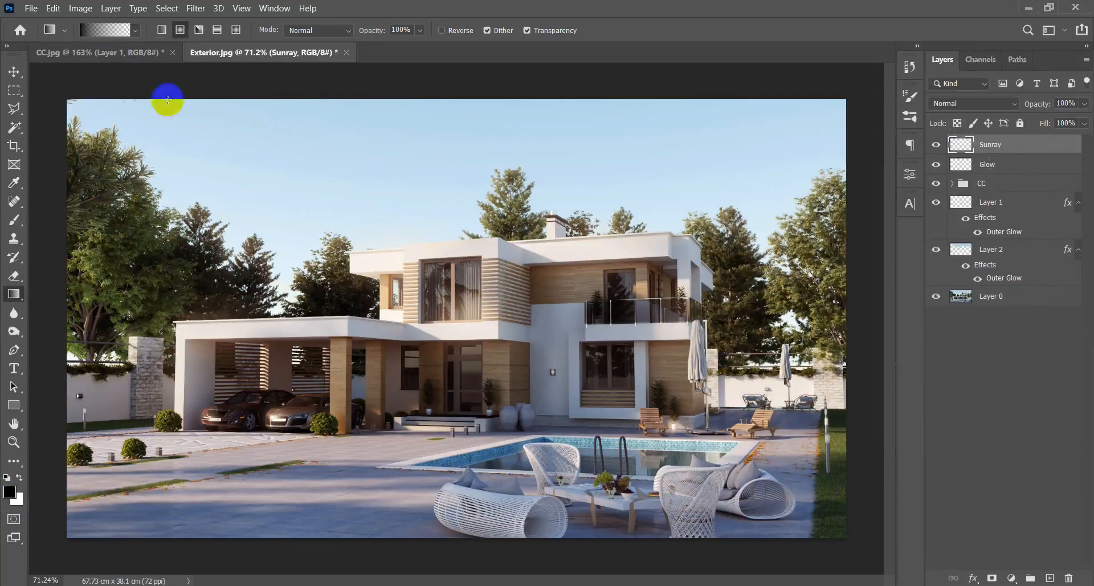
Try Radial black-to-transparent fills from the upper-left corner of the house image on the Sunray layer, undoing each fill.
left_click_drag(54, 102, 232, 281)
key("ctrl+z")
left_click_drag(43, 91, 195, 220)
key("ctrl+z")
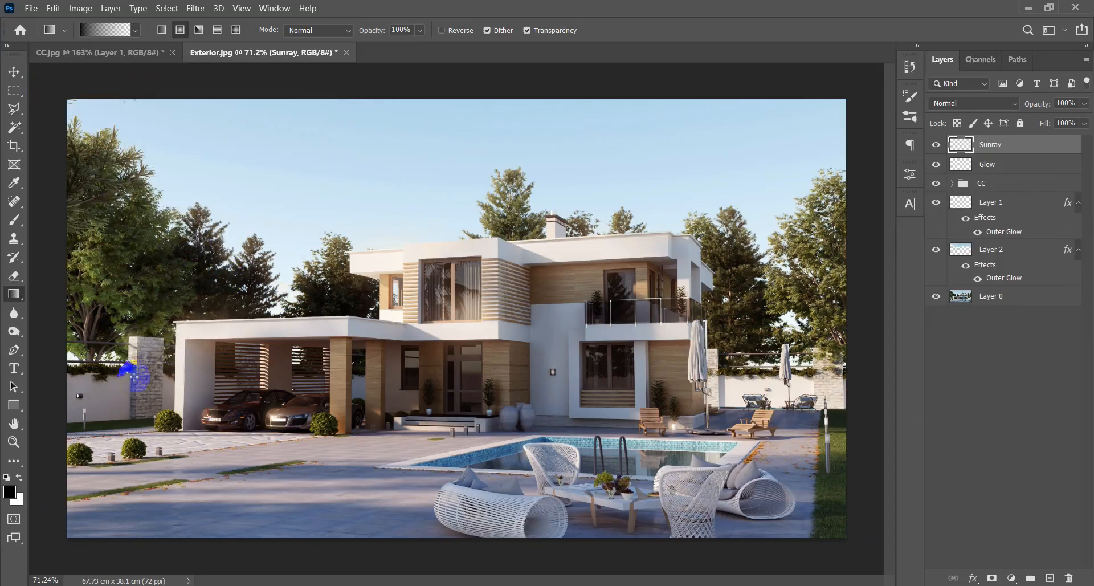
Set the foreground color to a light warm orange and draw a Radial glow from the image's upper-left corner on the Sunray layer.
key("d")
left_click(10, 491)
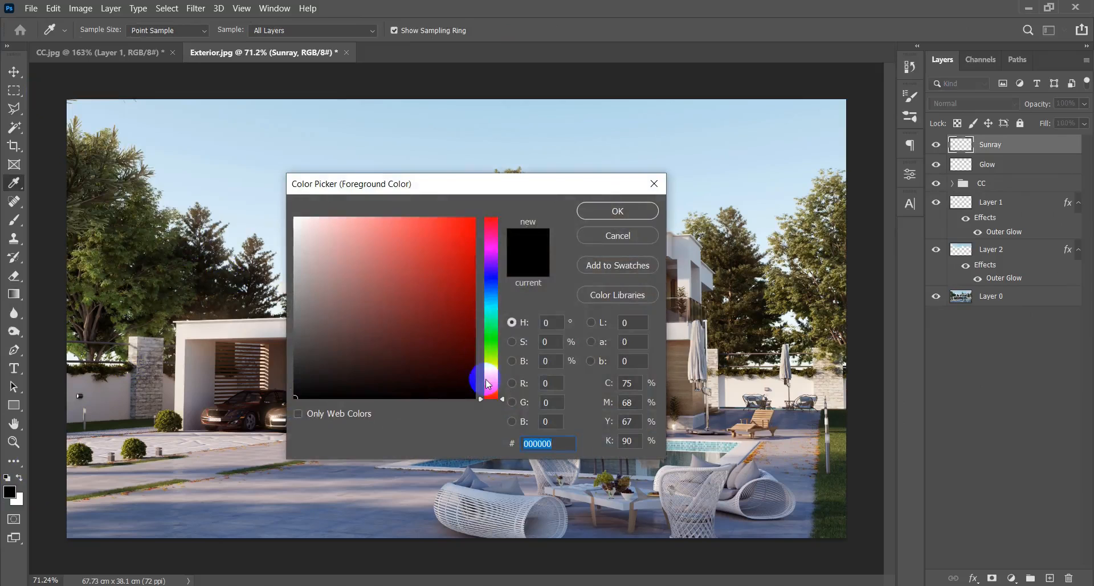
left_click(491, 376)
left_click_drag(493, 380, 490, 383)
left_click(359, 217)
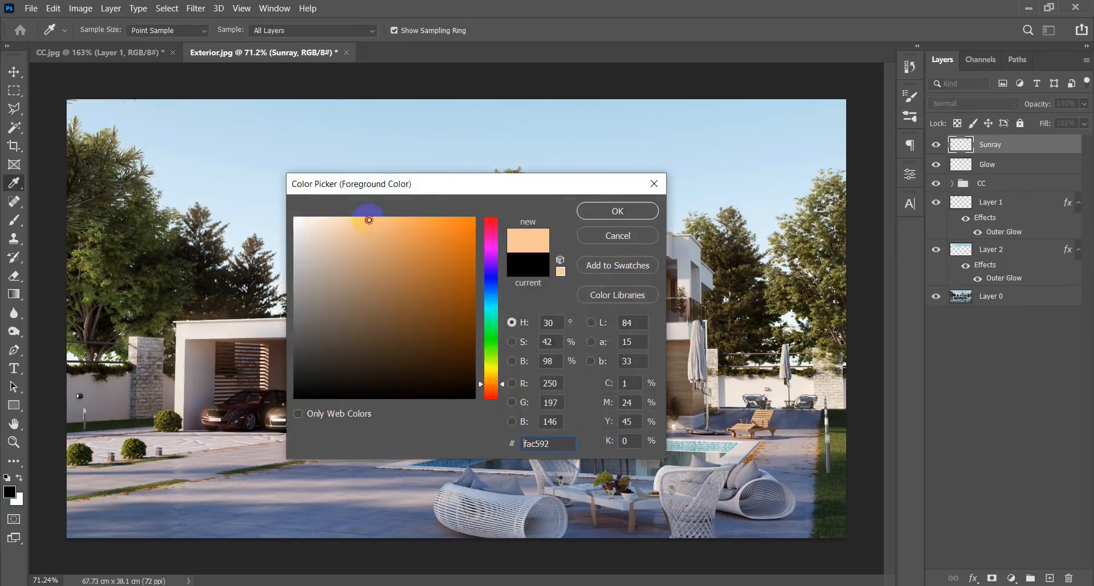
left_click(618, 211)
left_click_drag(53, 117, 267, 297)
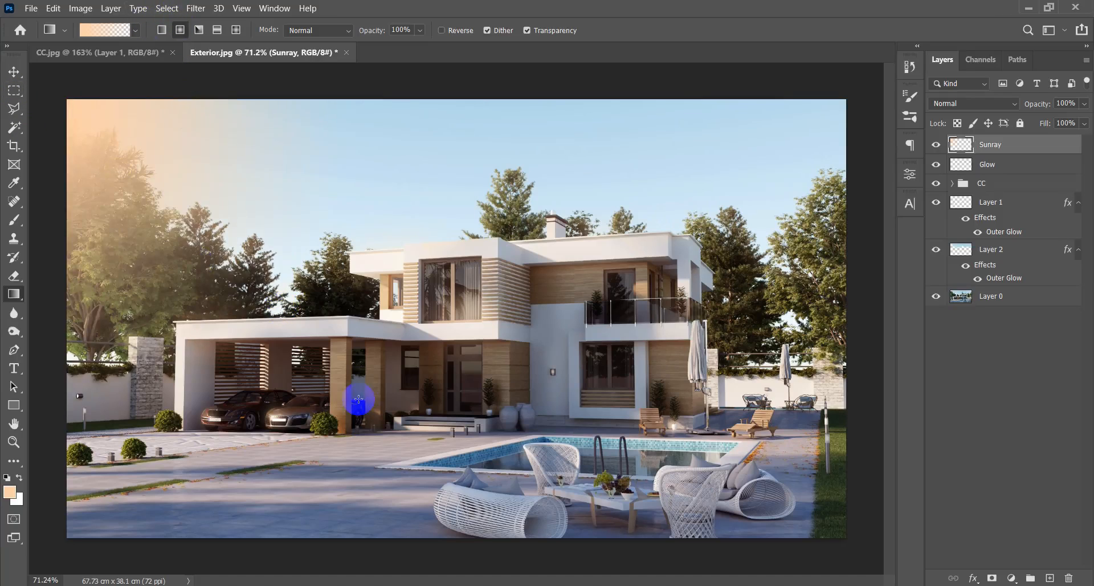
Set the Sunray layer's blend mode to Screen and its opacity to 19%.
left_click(1013, 104)
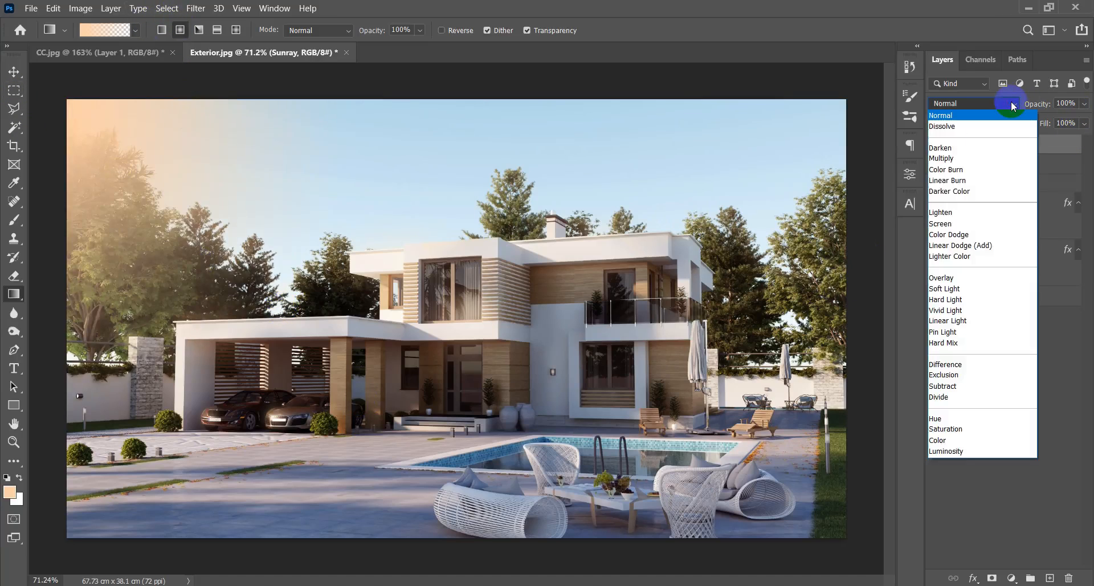
left_click(963, 224)
left_click_drag(1054, 115, 903, 152)
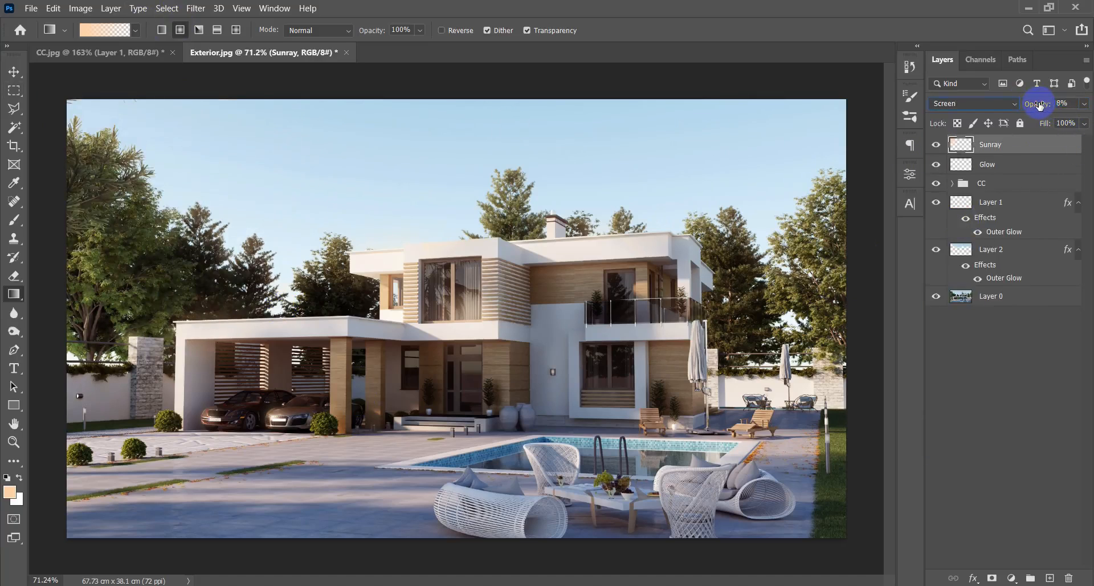
left_click_drag(1039, 106, 1047, 106)
Compare the house image with and without the Sunray layer at different zoom levels.
left_click(936, 145)
left_click(936, 145)
key("v")
scroll(346, 284, "down", 3)
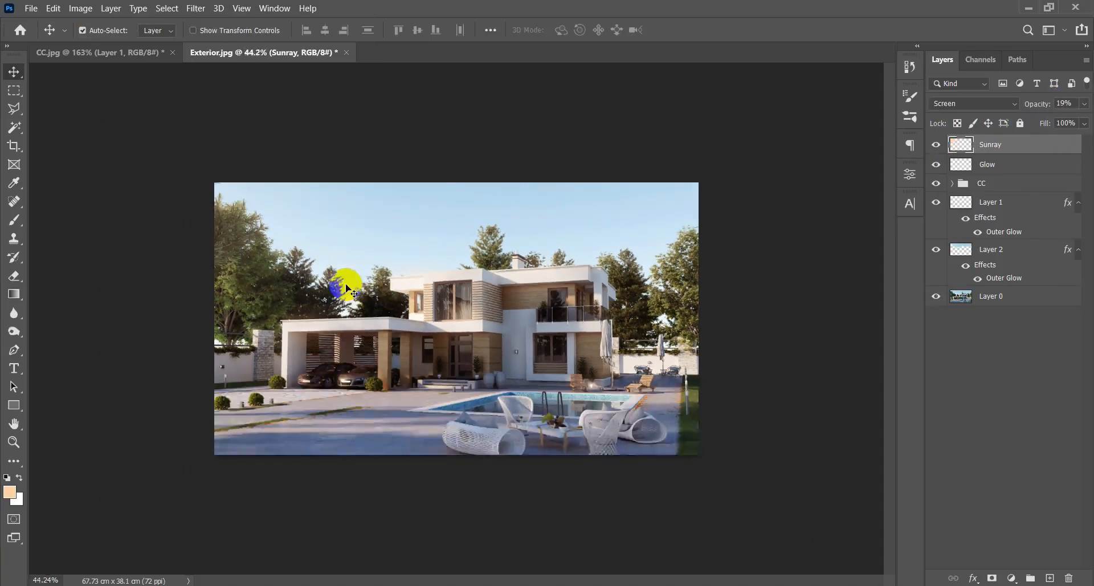
scroll(347, 285, "up", 2)
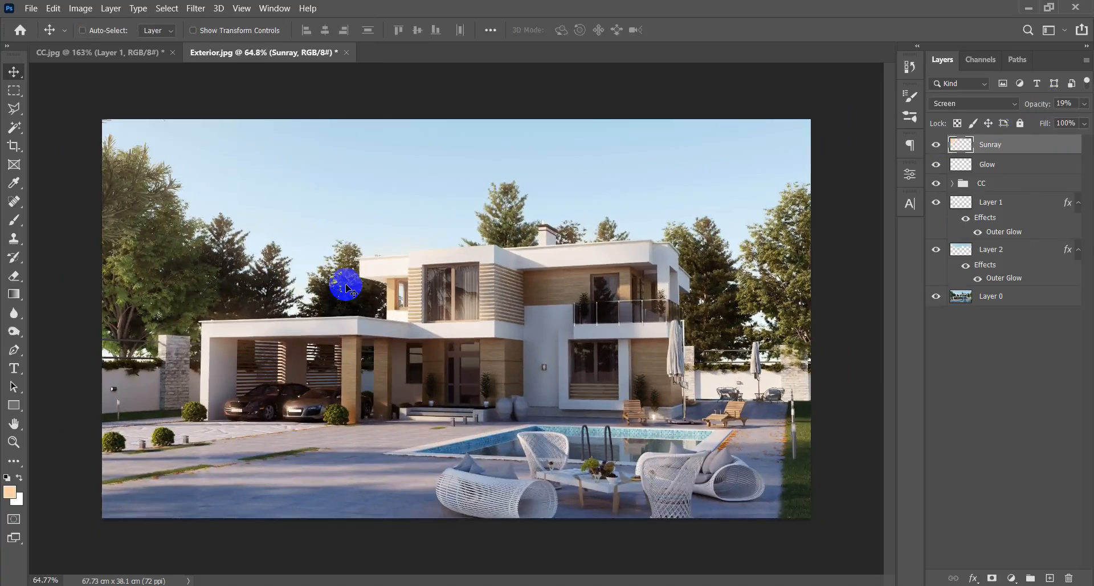
scroll(346, 285, "up", 1)
left_click(936, 146)
left_click(936, 147)
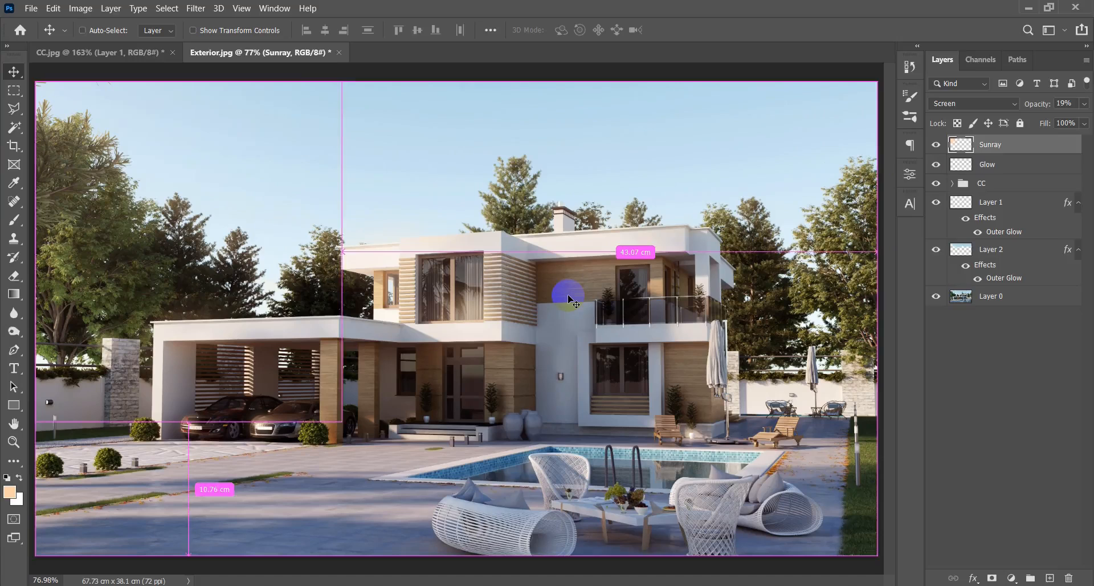
Stamp all visible layers into a new merged layer above the Sunray layer.
key("ctrl+shift+alt+n")
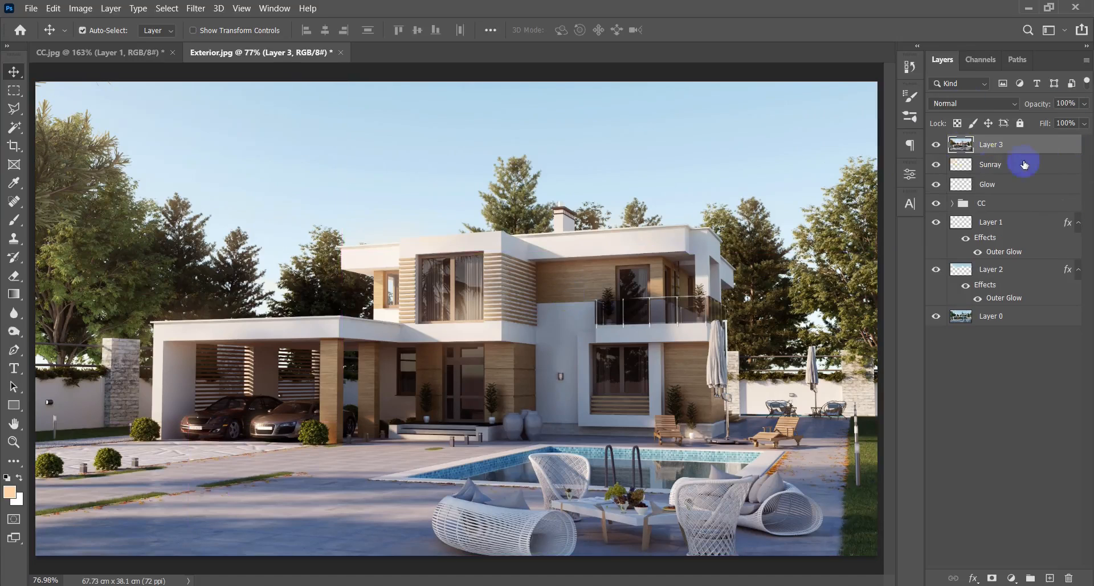
key("ctrl+shift+alt+e")
Open the merged top layer in the Camera Raw filter.
key("ctrl+shift+a")
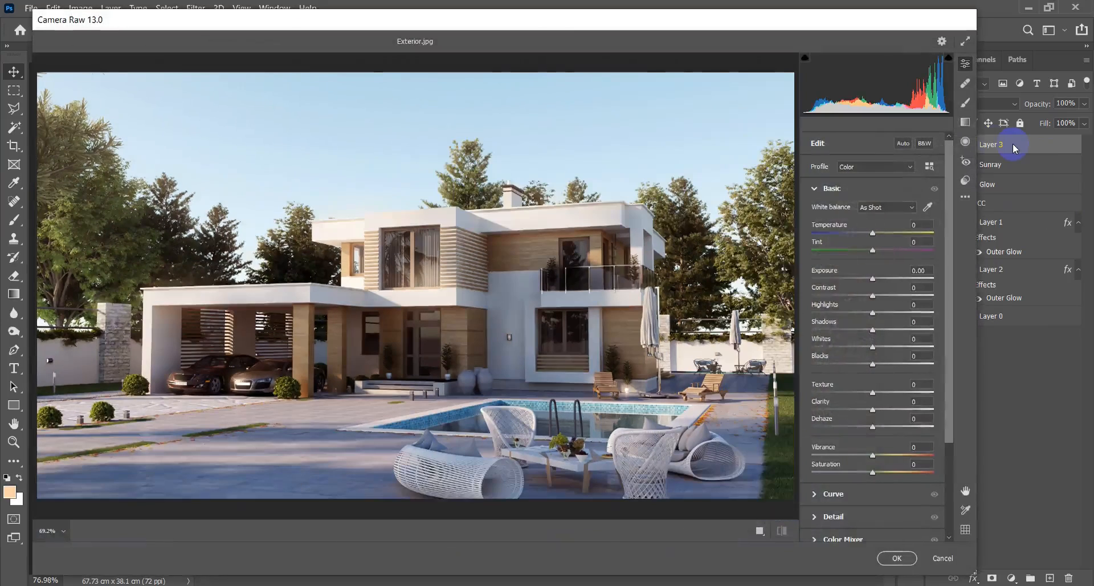
left_click_drag(348, 29, 340, 25)
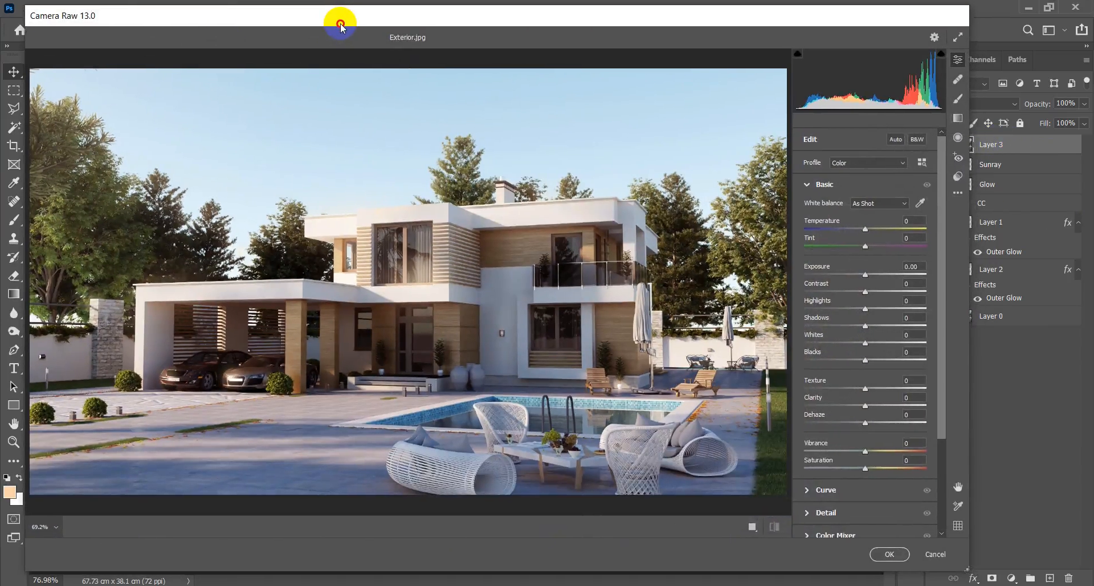
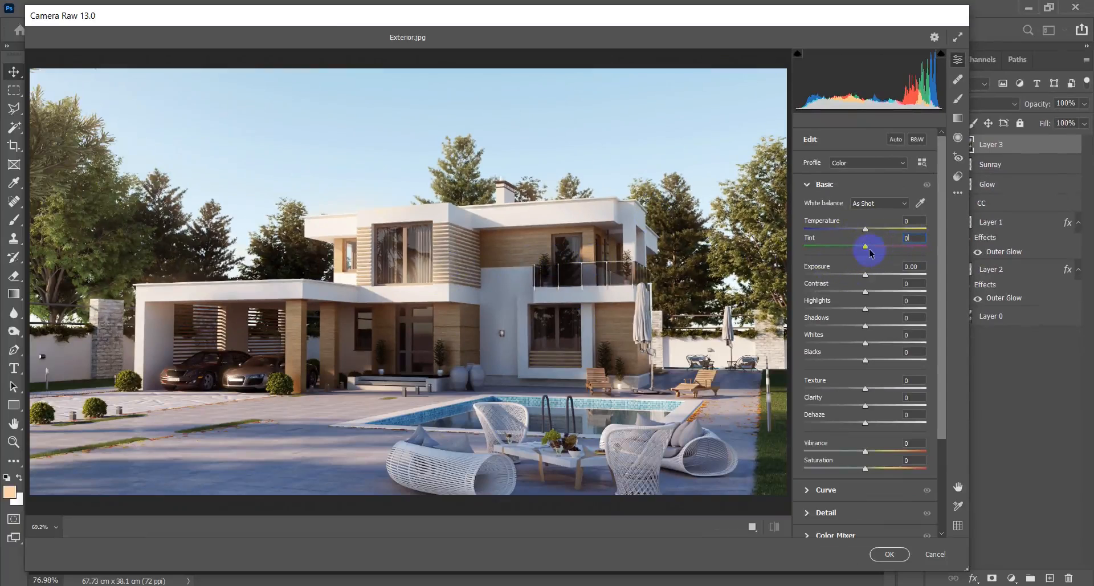
Set the tint to +2 and the exposure to +0.10 in the basic adjustments.
key("Up")
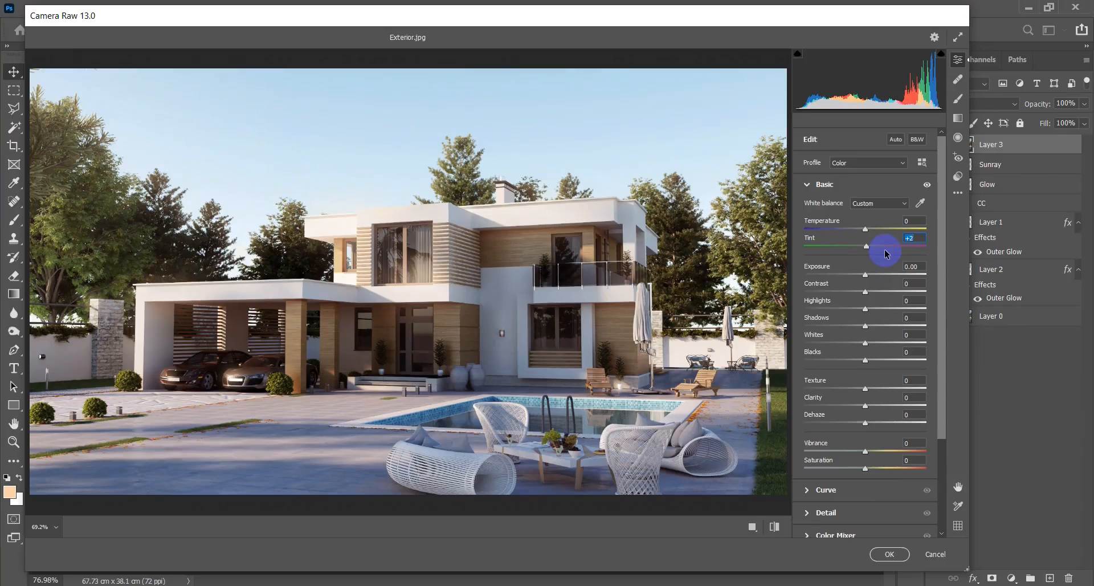
left_click(913, 224)
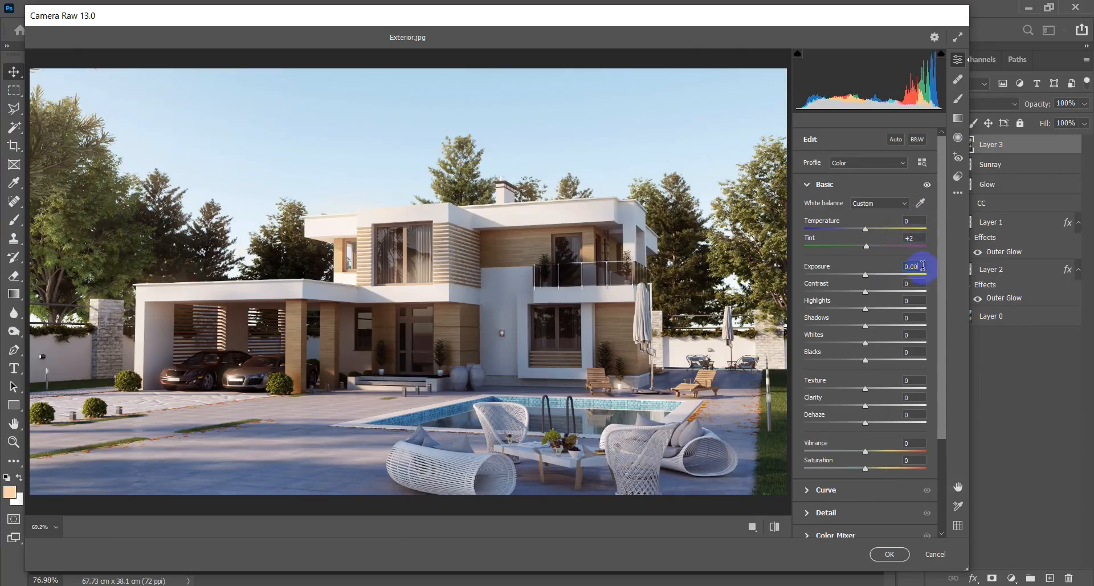
key("Up")
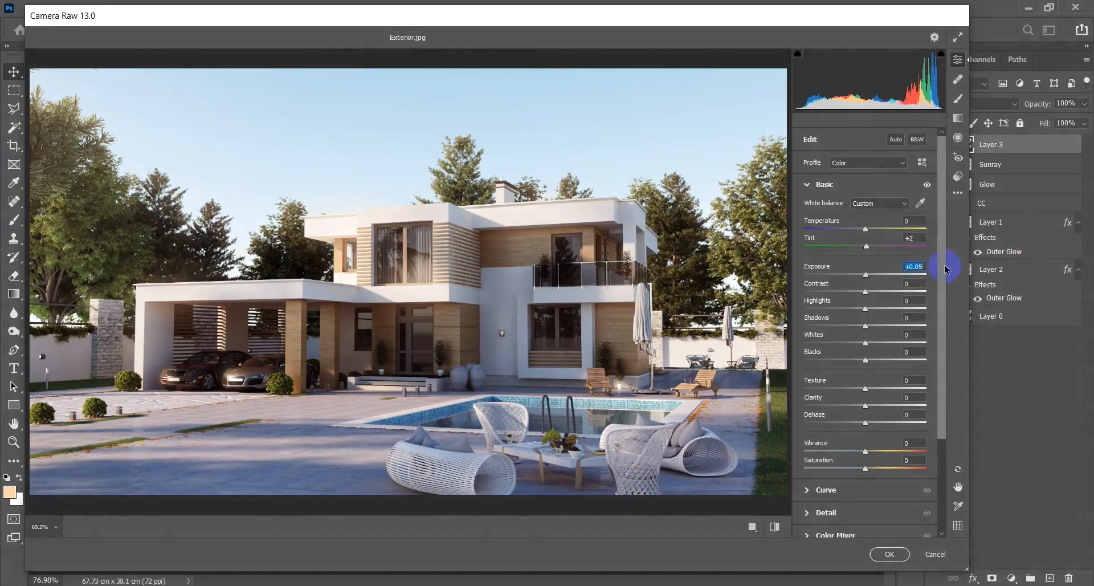
key("Up")
key("Up")
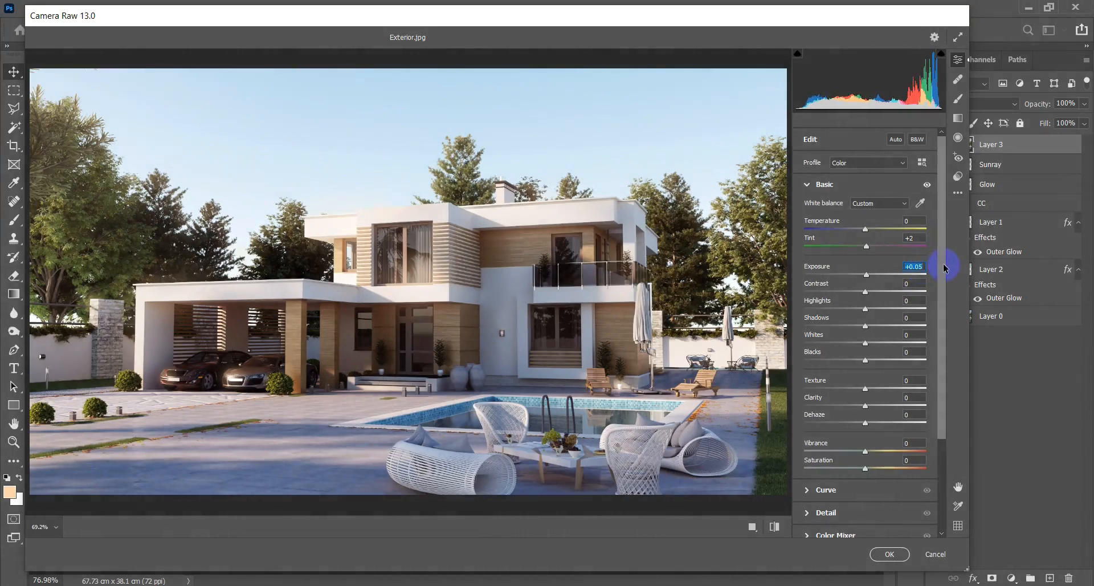
Set the contrast to +3, the highlights to -10 and the shadows to -5.
left_click(912, 283)
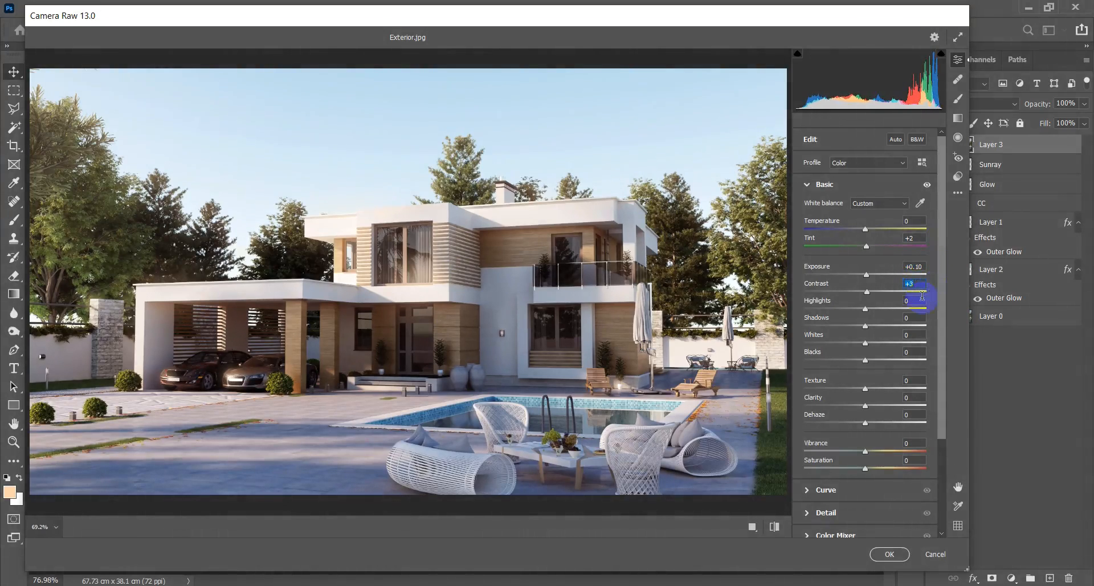
left_click(867, 309)
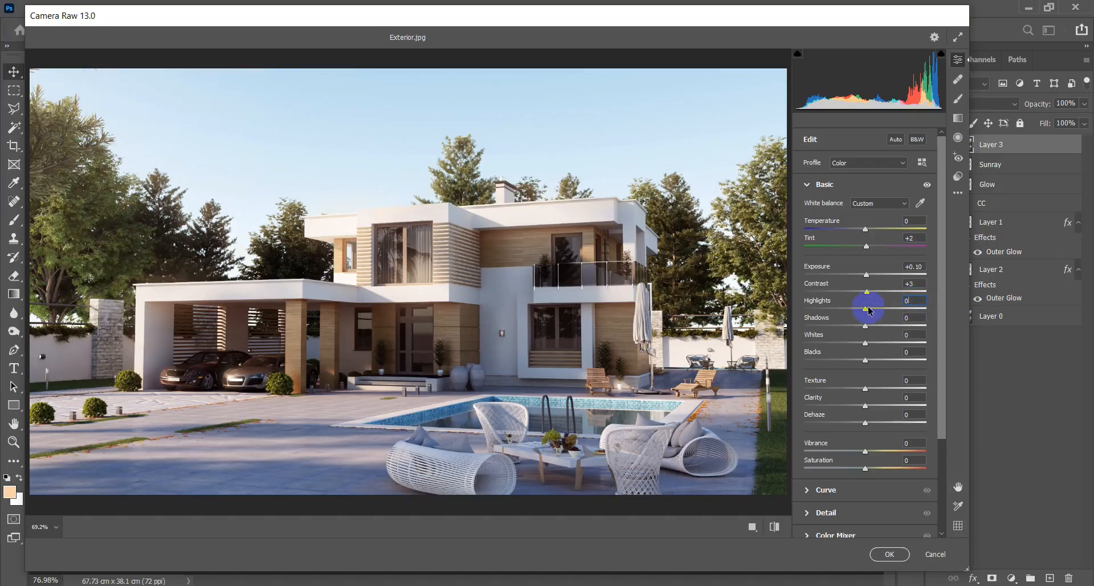
left_click_drag(865, 309, 863, 309)
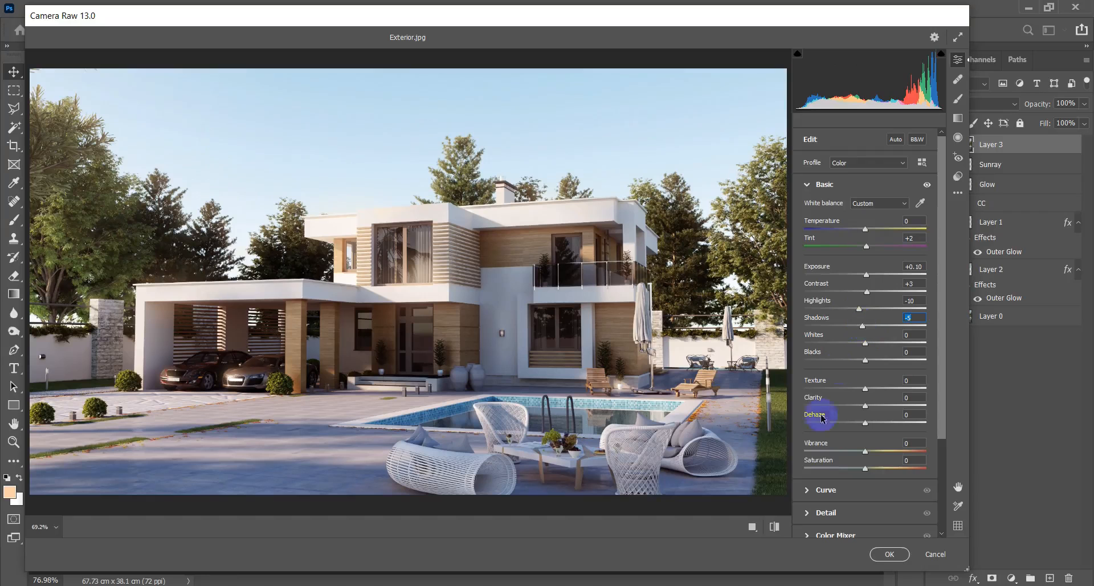
Set the texture to +14 and the clarity to +11, checking the effect on the paving and the house.
left_click_drag(218, 477, 337, 386)
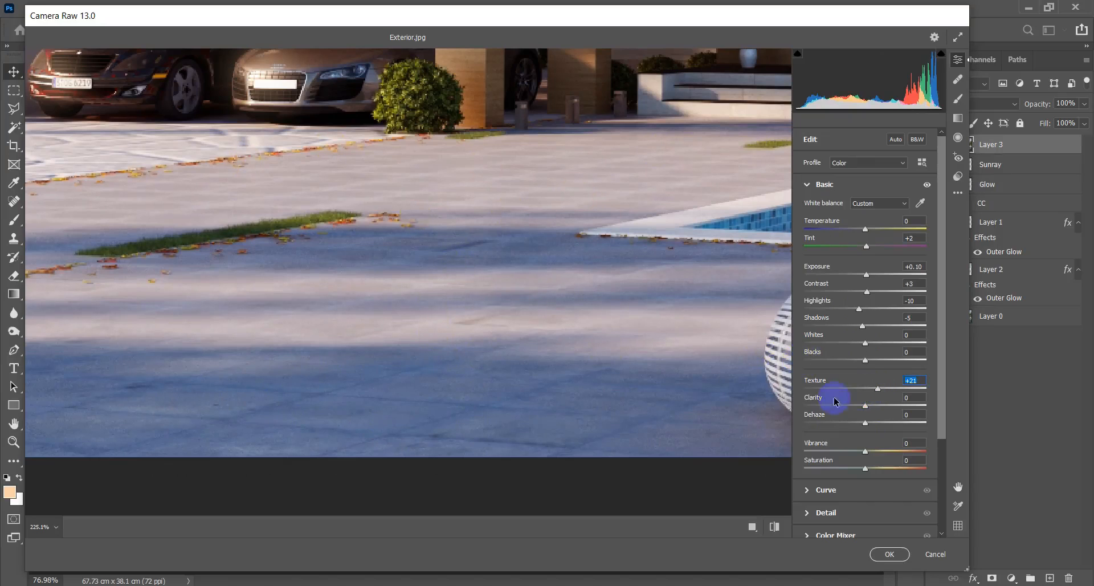
left_click_drag(867, 407, 873, 408)
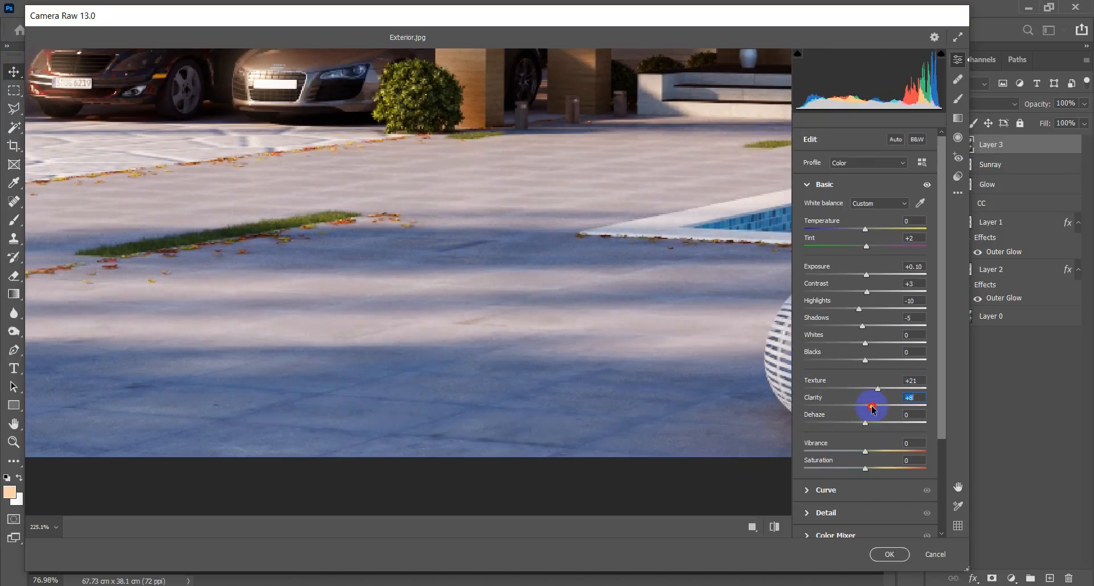
scroll(550, 317, "down", 10)
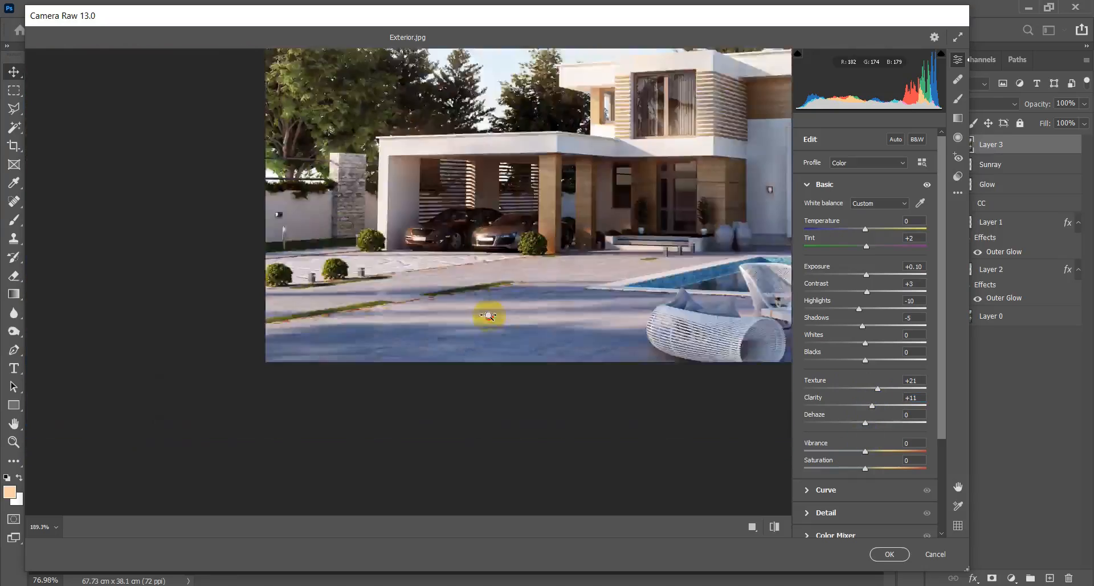
scroll(690, 217, "up", 4)
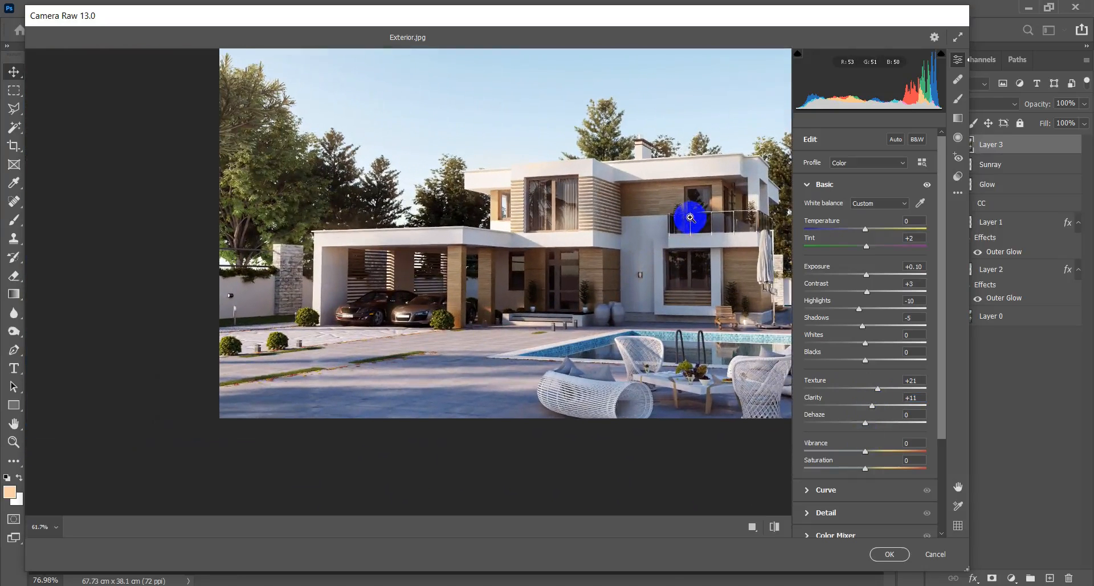
left_click_drag(682, 214, 589, 254)
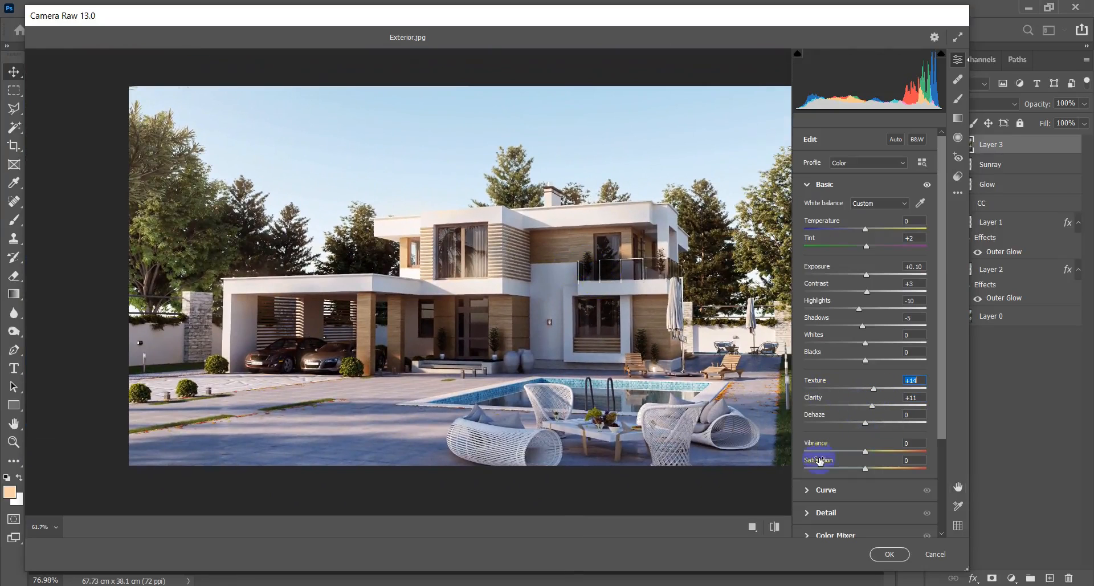
Reduce the vibrance to -6 and apply the Camera Raw adjustments to the merged layer.
left_click_drag(865, 452, 863, 453)
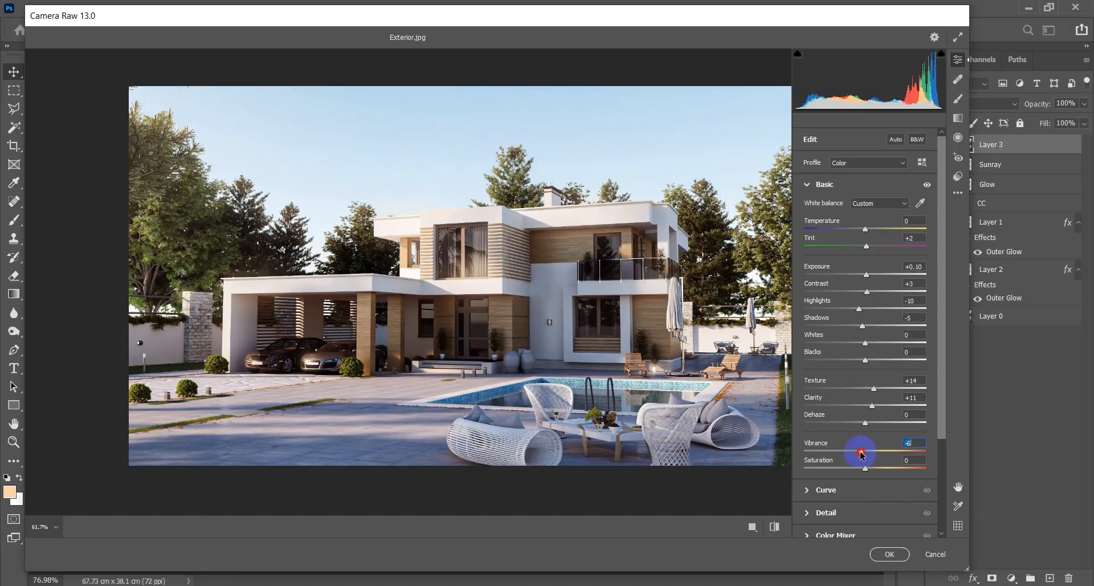
left_click(887, 555)
Compare the finished image with the original render by showing Layer 0 alone and restoring all the other layers.
left_click(936, 149)
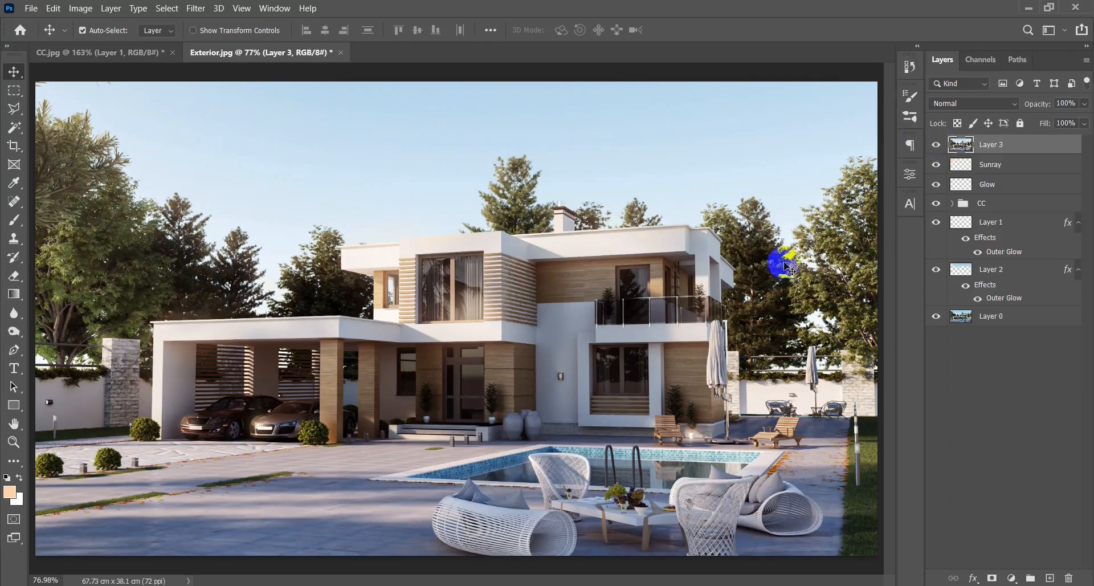
left_click(936, 317, "alt")
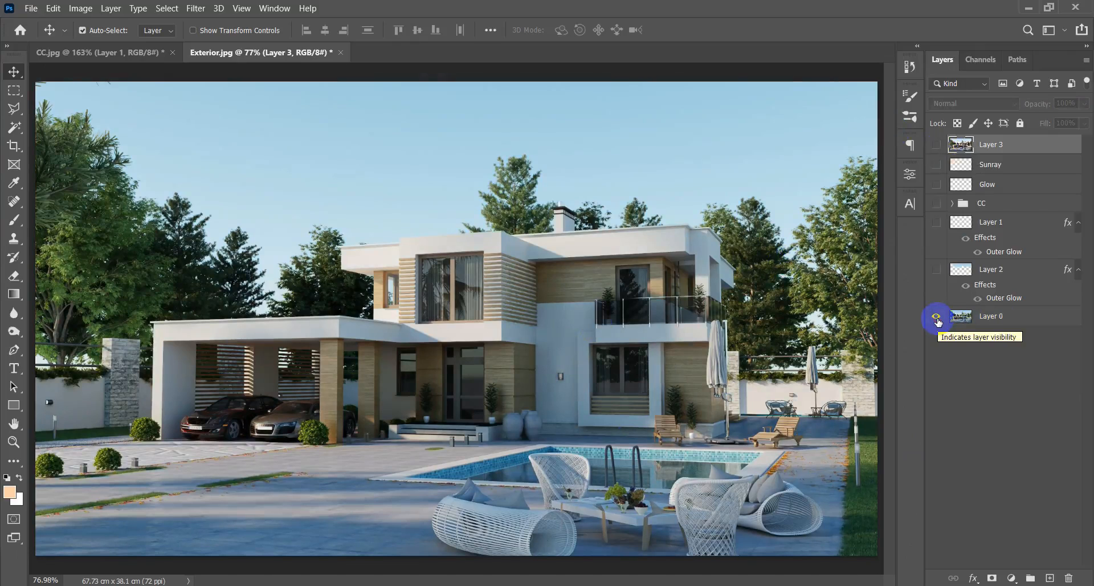
left_click(936, 318, "alt")
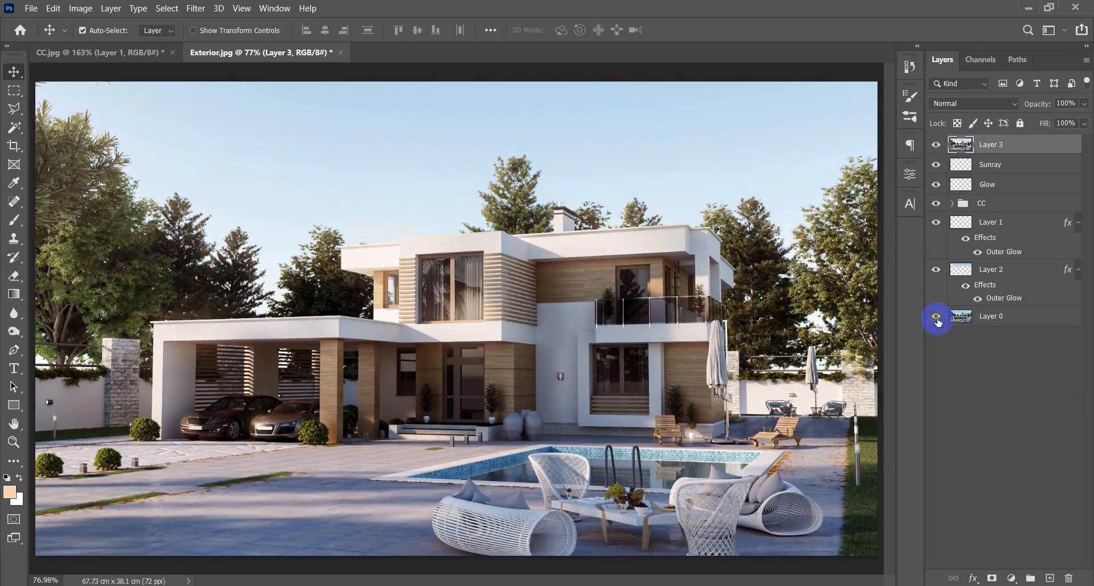